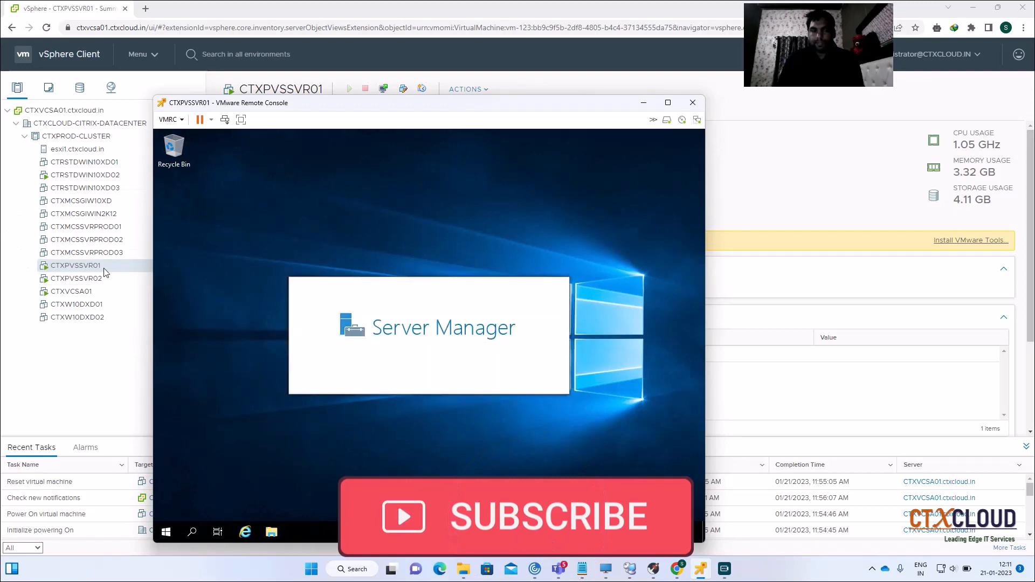
# Clear the console popups and mount the VMware Tools installer disc on CTXPVSSVR01
pyautogui.click(644, 102)
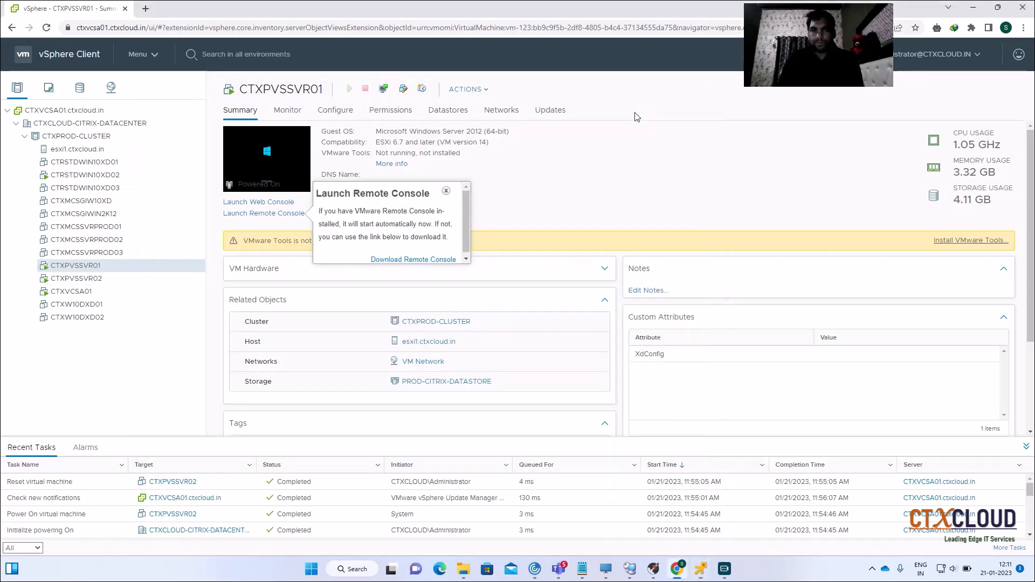
pyautogui.click(446, 191)
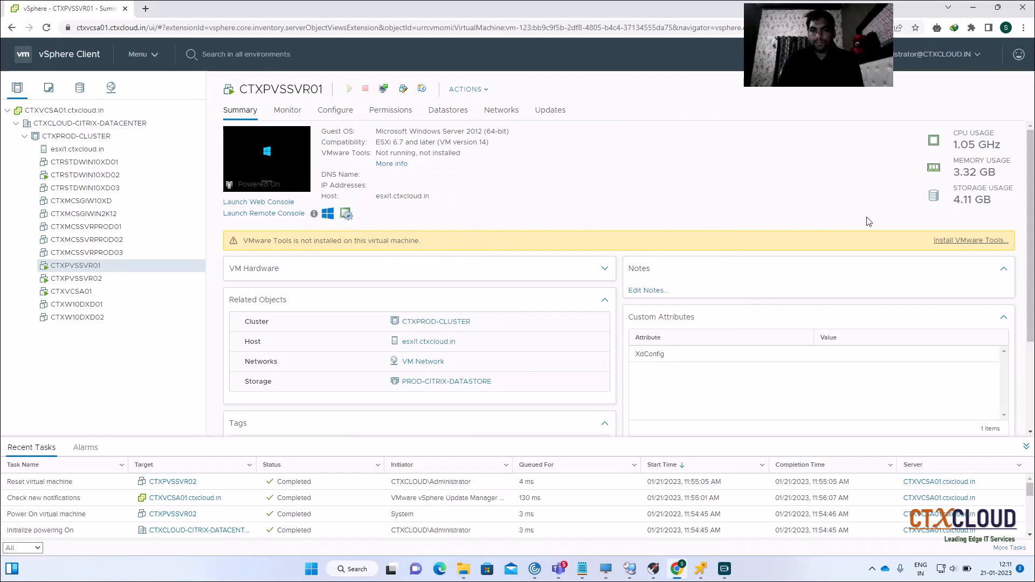
pyautogui.click(952, 241)
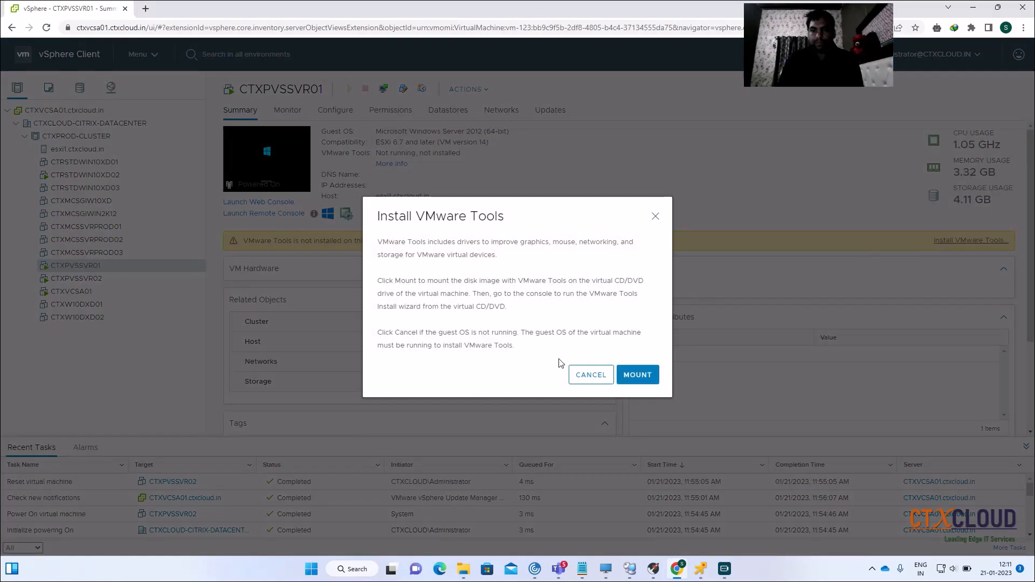
pyautogui.click(639, 375)
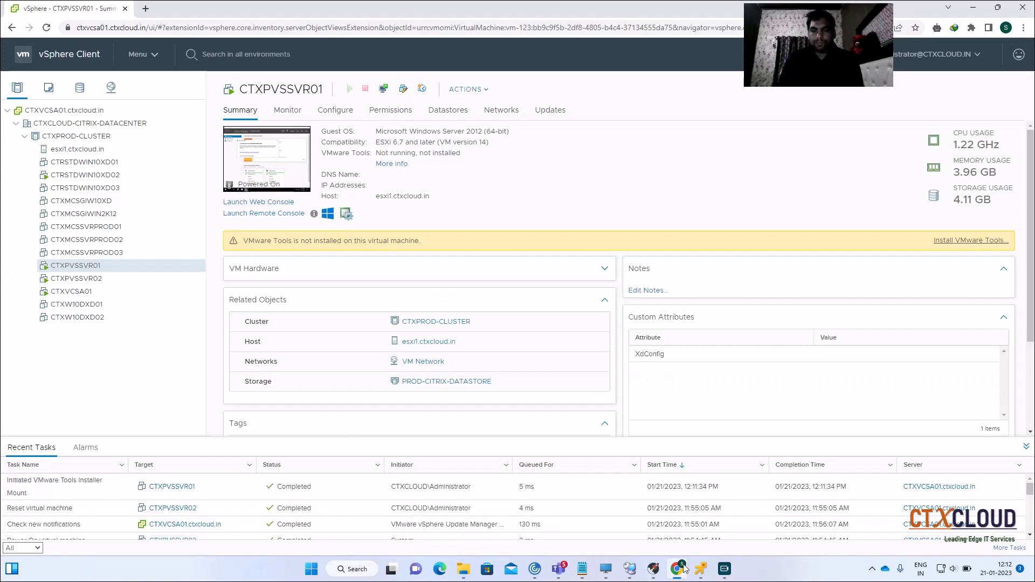
# Run setup64.exe from the VMware Tools DVD autoplay prompt inside the VM
pyautogui.click(701, 569)
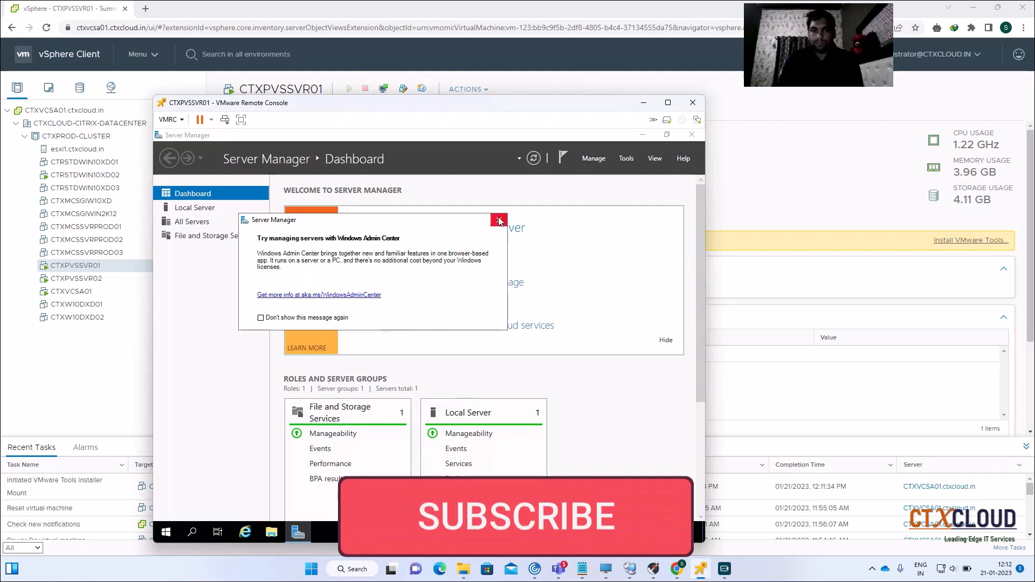
pyautogui.click(500, 221)
pyautogui.moveTo(700, 252); pyautogui.dragTo(700, 360)
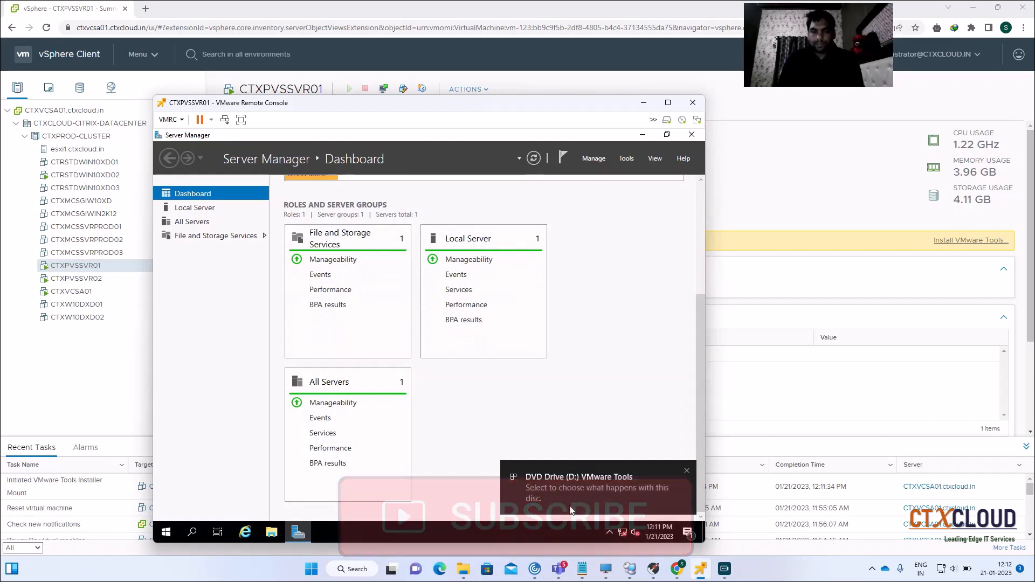
pyautogui.click(571, 485)
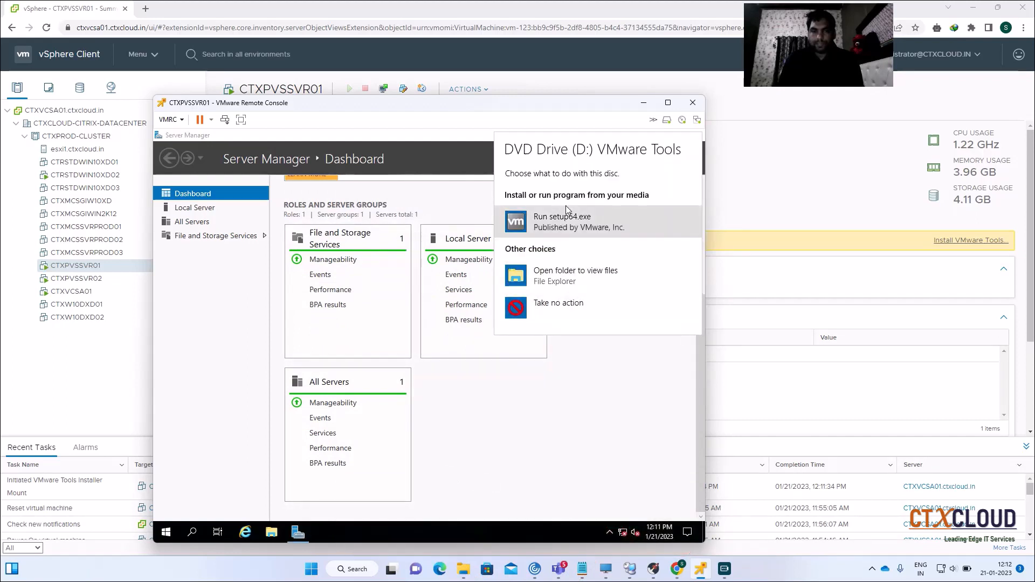
pyautogui.click(550, 217)
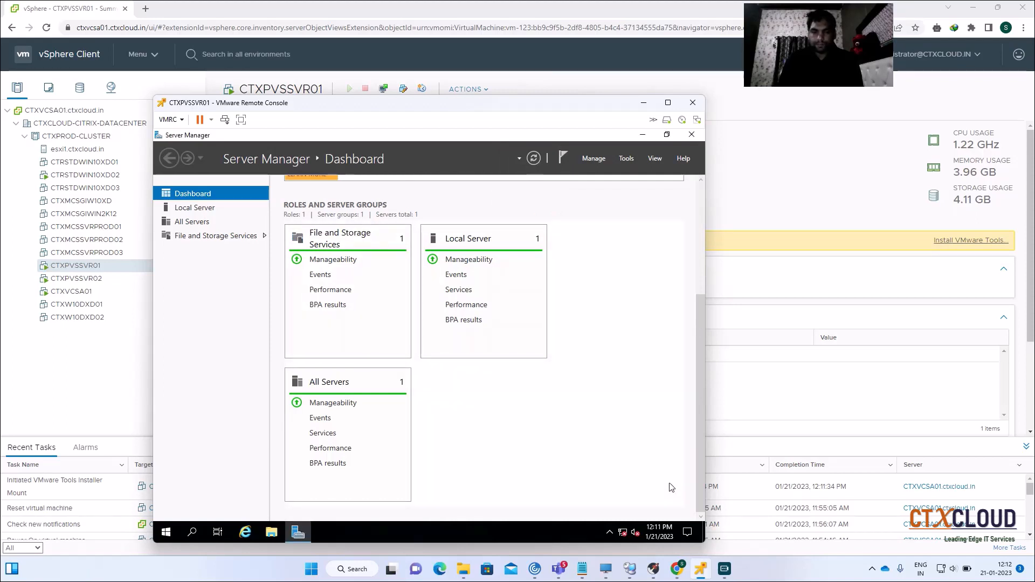
pyautogui.click(642, 135)
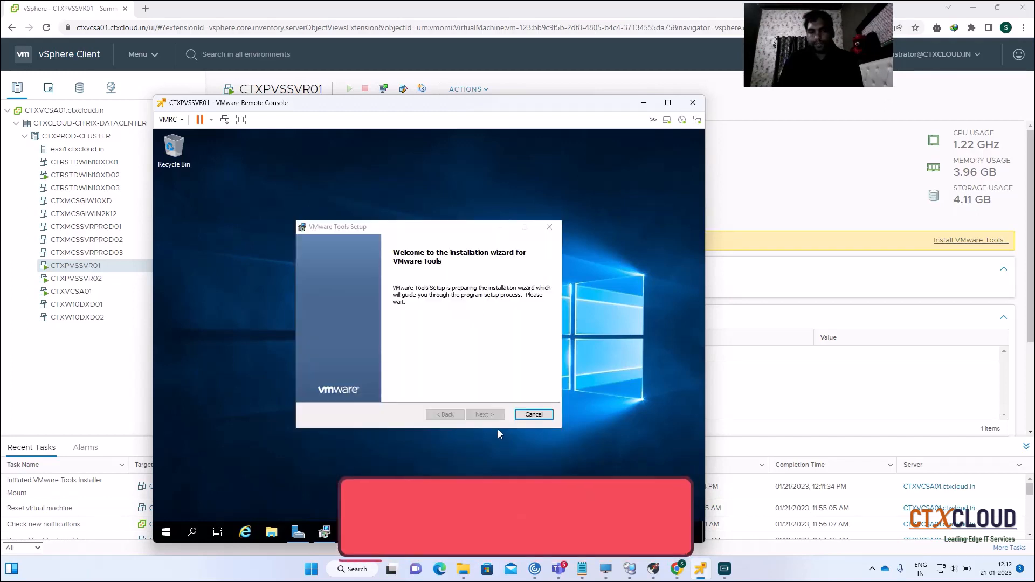
# Install VMware Tools through the setup wizard with the Complete setup type
pyautogui.click(485, 414)
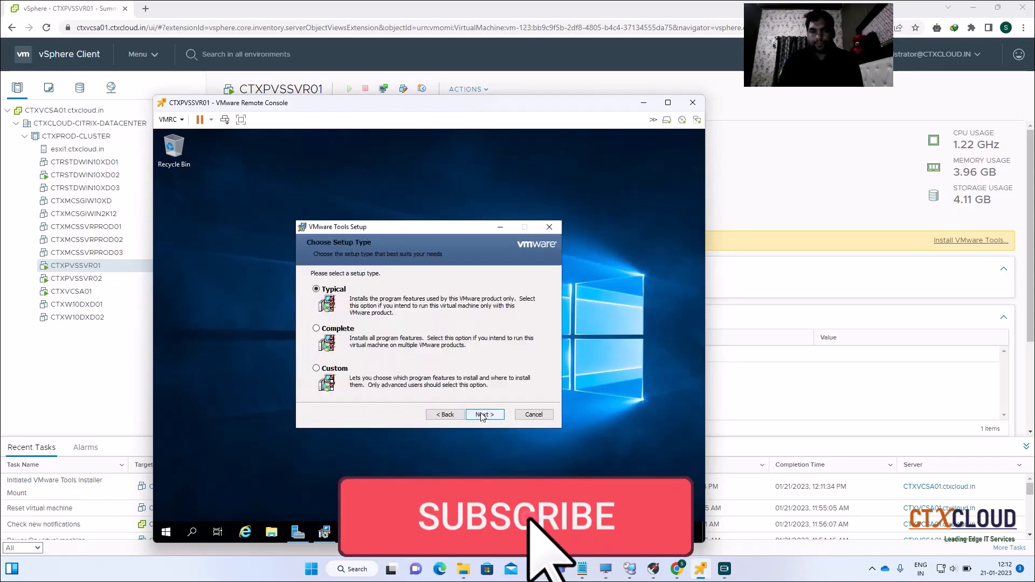
pyautogui.click(316, 329)
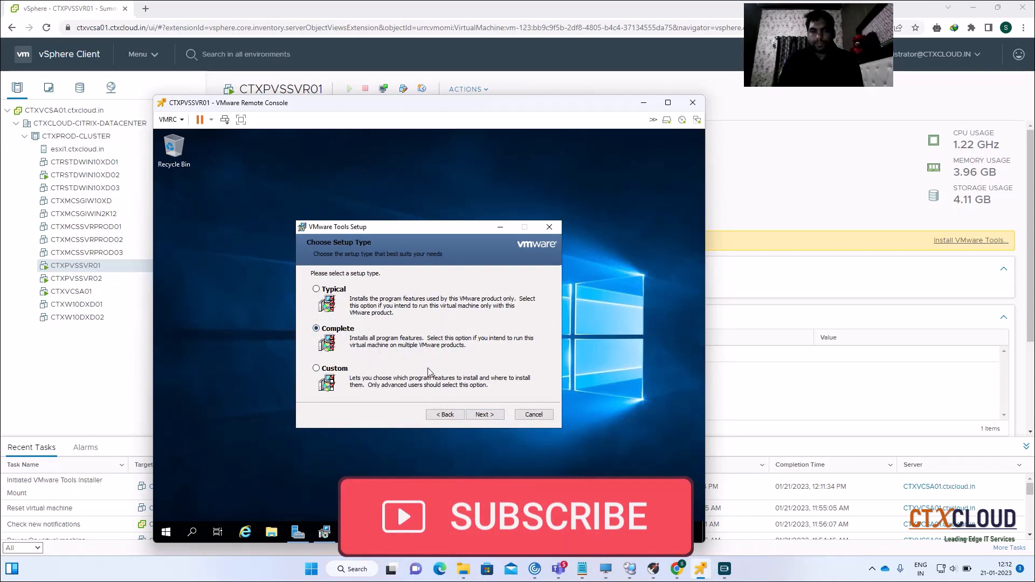
pyautogui.click(485, 414)
pyautogui.click(485, 414)
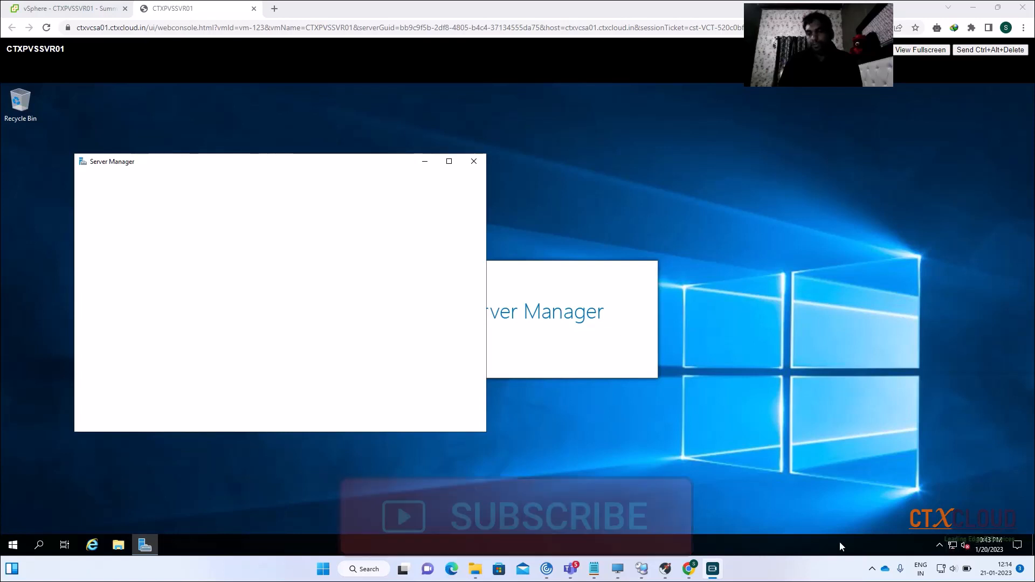
# Open the Network Connections list with ncpa.cpl
pyautogui.rightClick(951, 545)
pyautogui.click(925, 531)
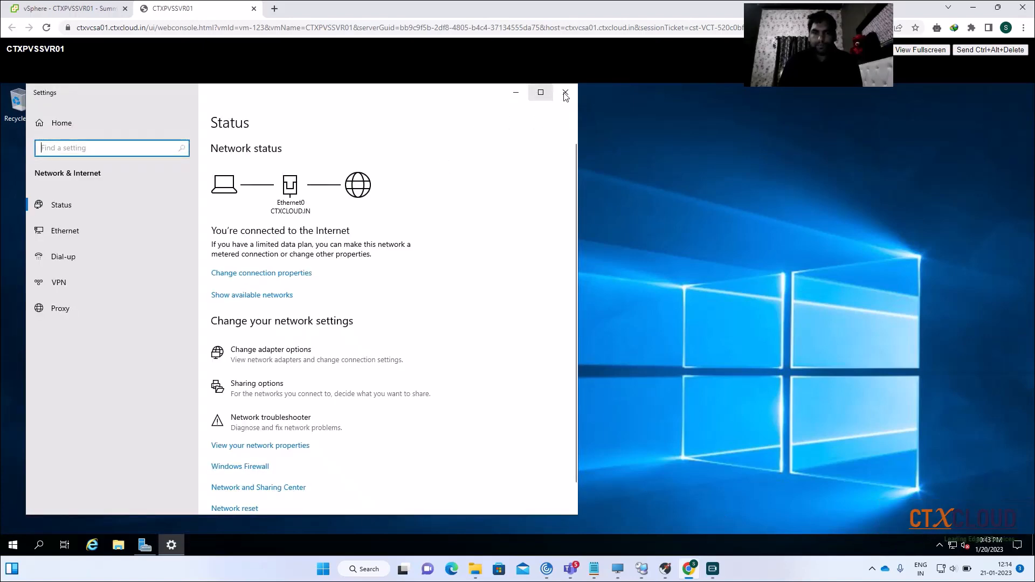
pyautogui.click(565, 92)
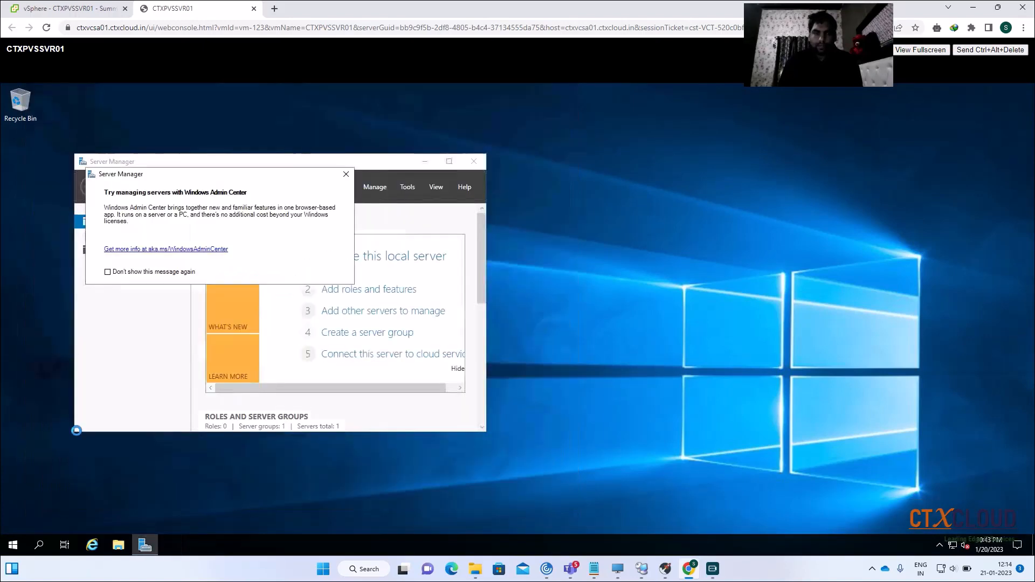
pyautogui.rightClick(13, 544)
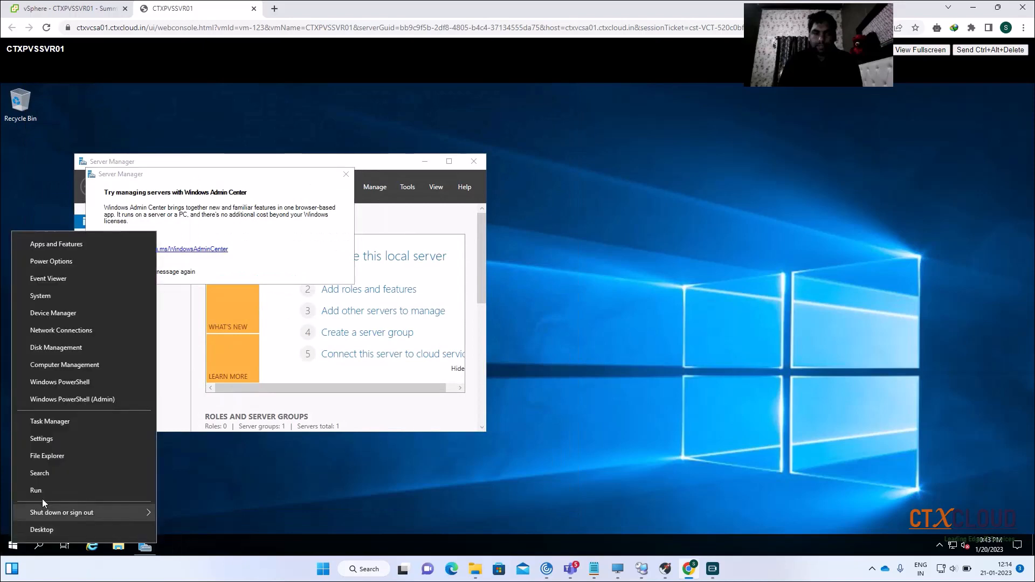
pyautogui.click(79, 490)
pyautogui.write('nc')
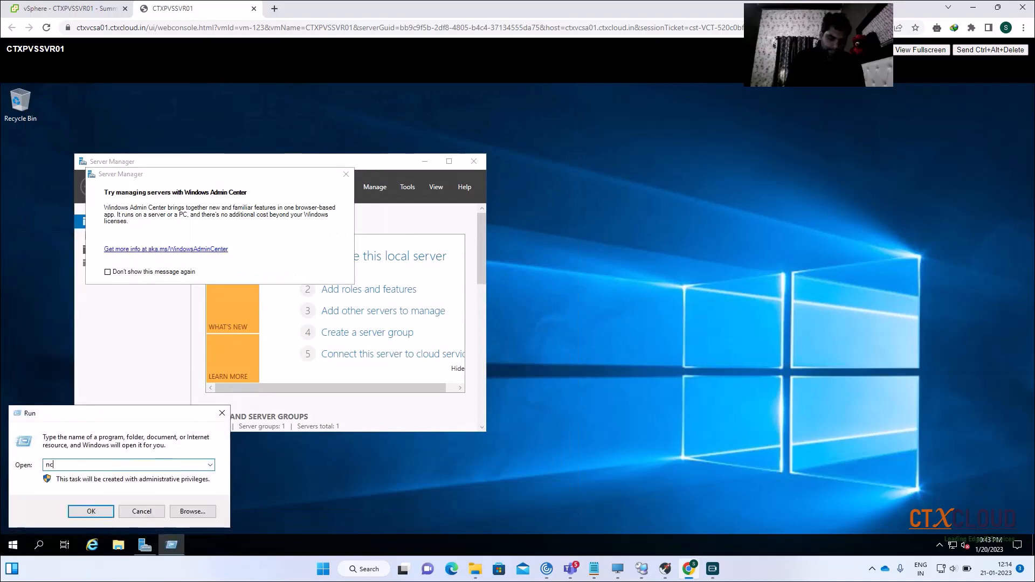
pyautogui.write('pa.c')
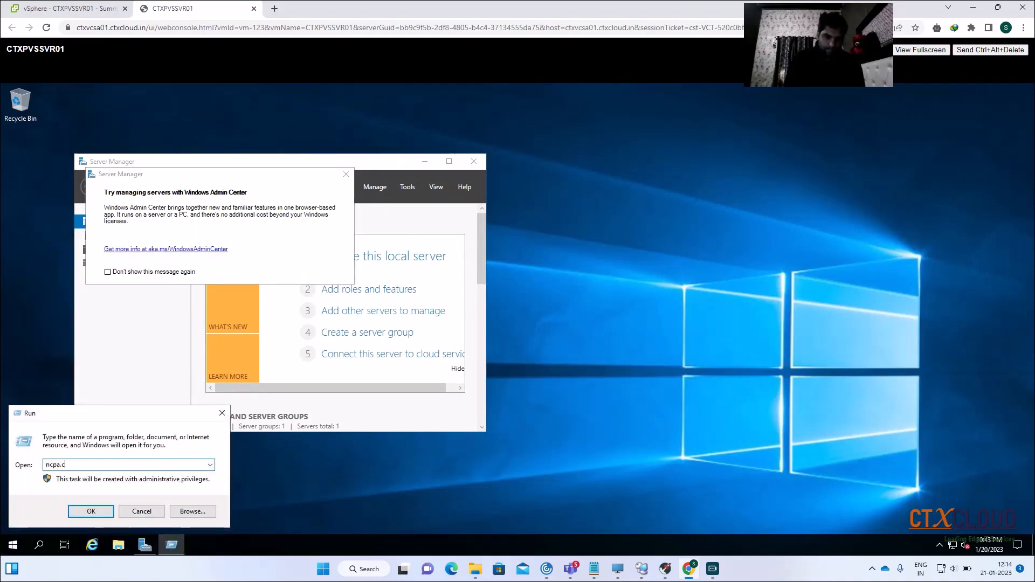
pyautogui.write('pl')
pyautogui.press('Return')
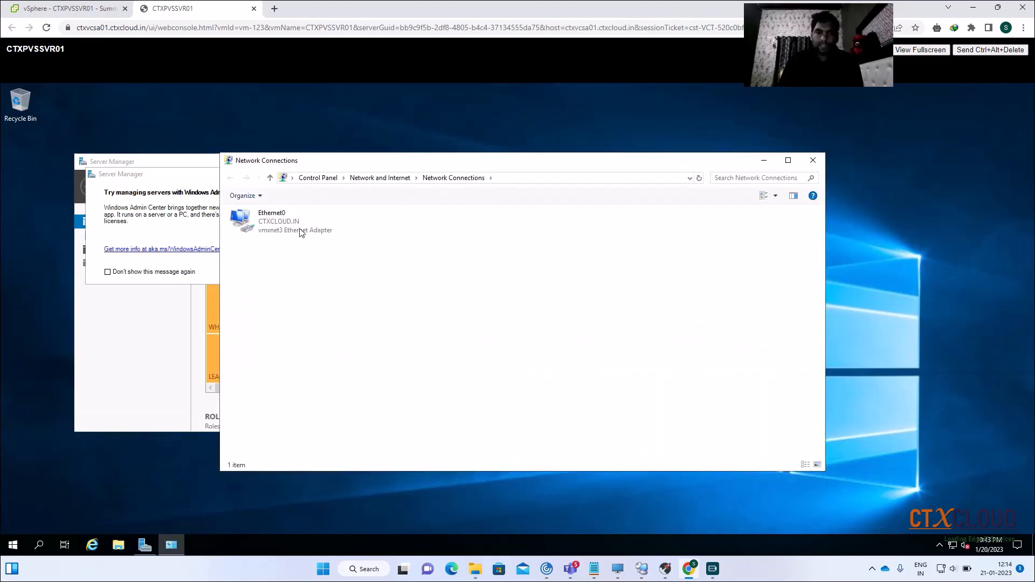
# Disable IPv6 on the Ethernet0 adapter and open its IPv4 properties
pyautogui.click(286, 226)
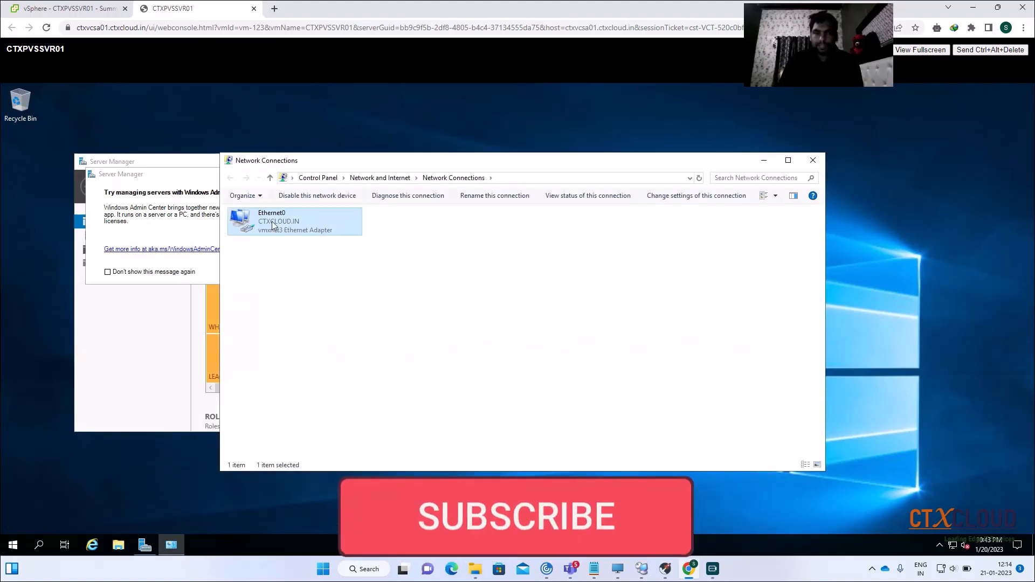
pyautogui.rightClick(273, 225)
pyautogui.click(307, 321)
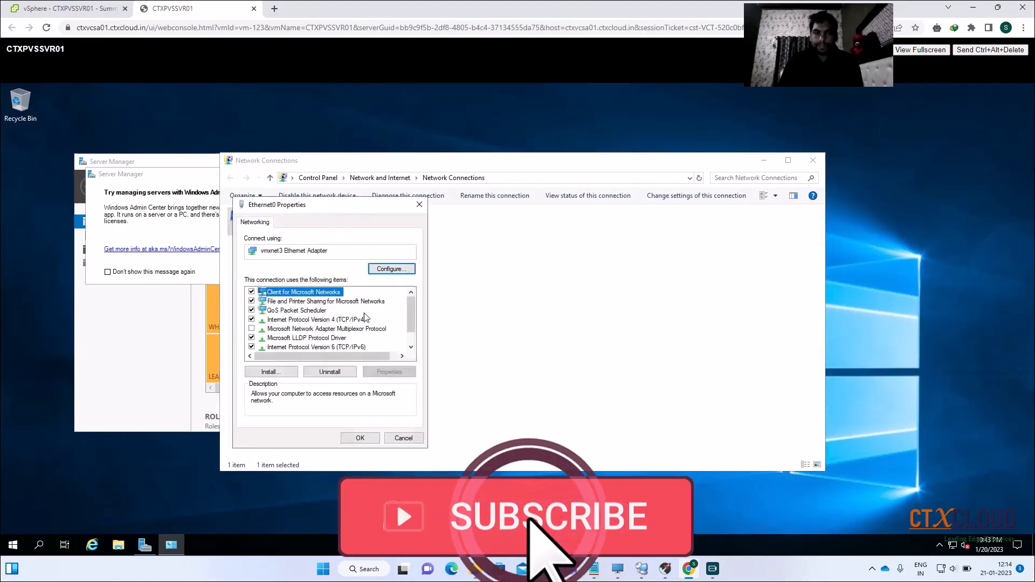
pyautogui.click(304, 321)
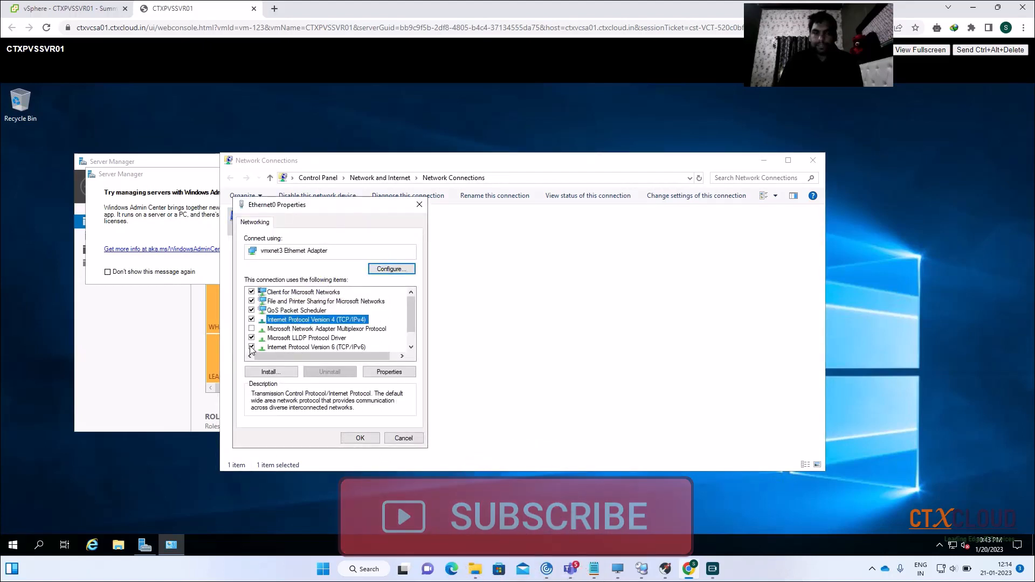
pyautogui.click(252, 347)
pyautogui.click(321, 322)
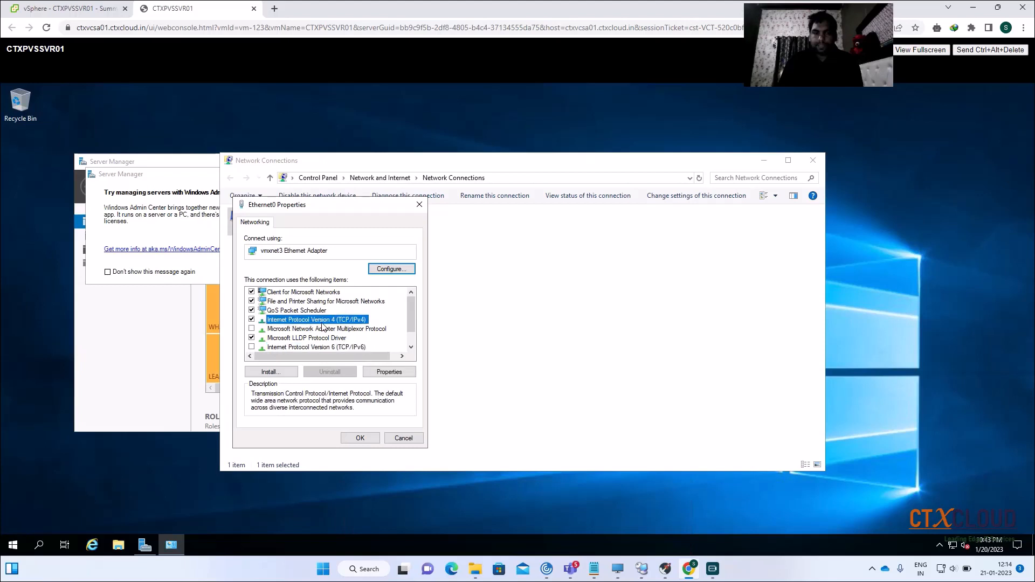
pyautogui.click(389, 373)
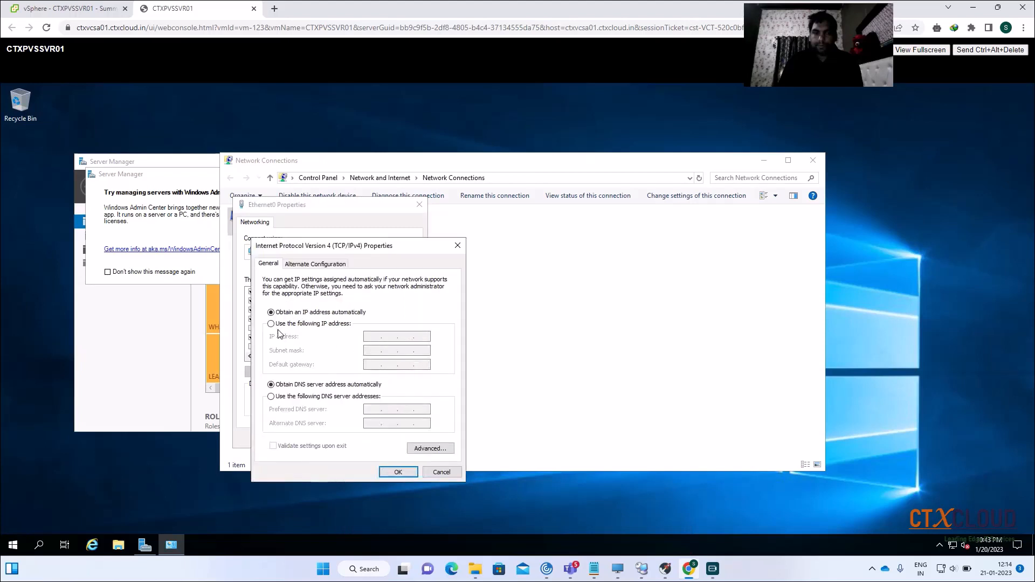
# Assign static IPv4 192.168.1.18/255.255.255.0, gateway 192.168.1.1, DNS 192.168.1.10, allowing network discovery
pyautogui.click(271, 324)
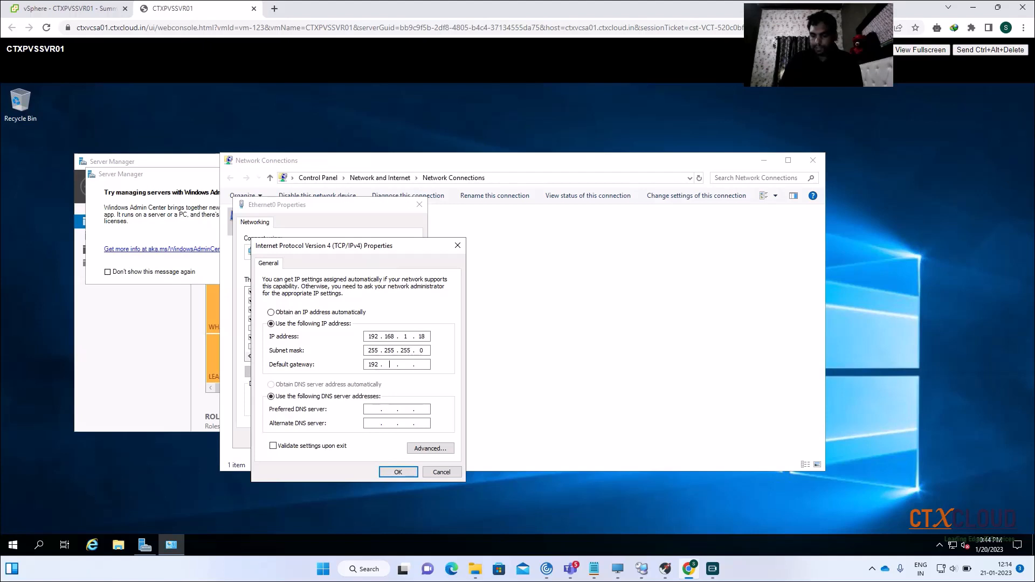
pyautogui.write('1')
pyautogui.press('Tab')
pyautogui.press('Tab')
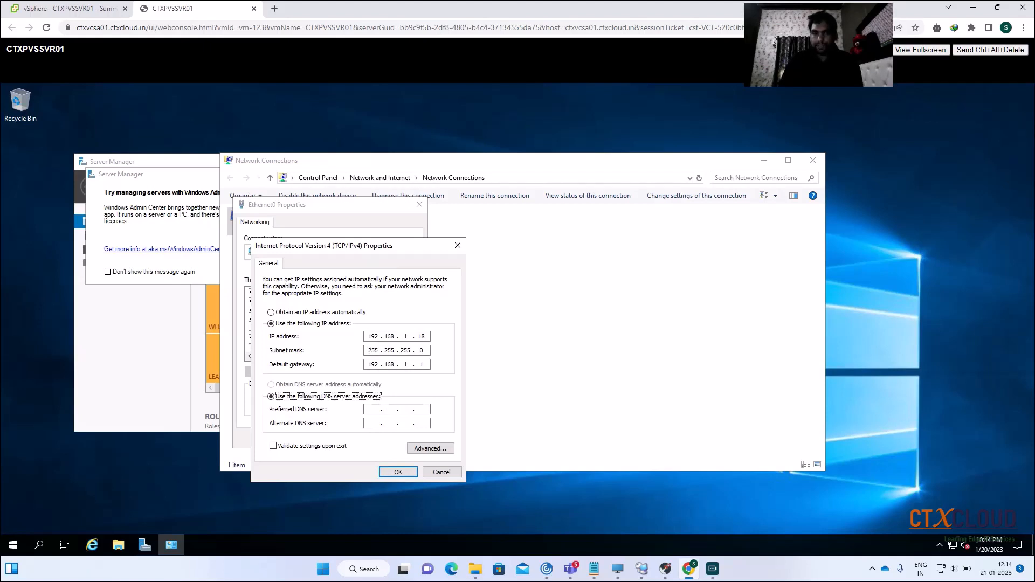
pyautogui.write('192.')
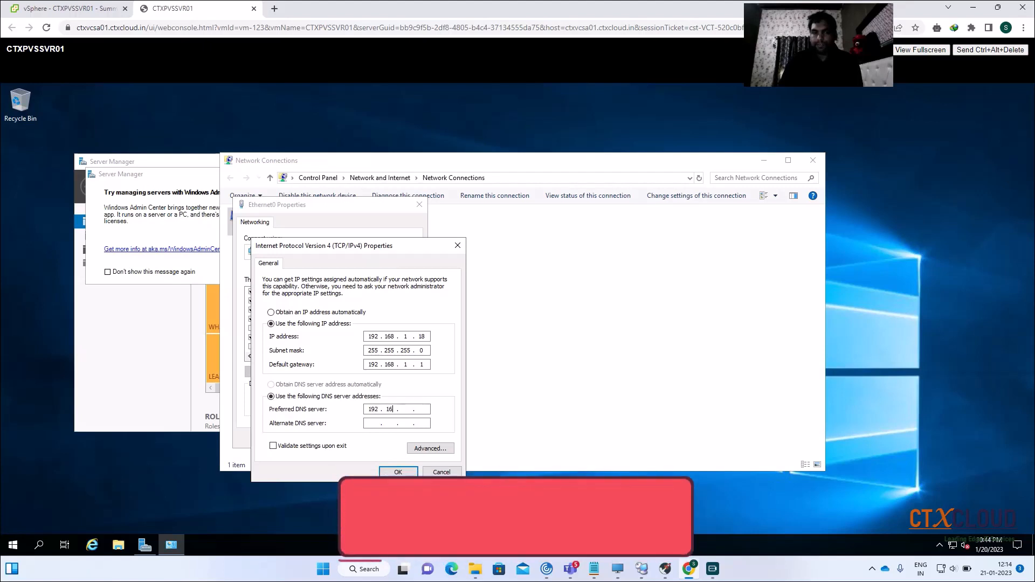
pyautogui.write('168.1.1')
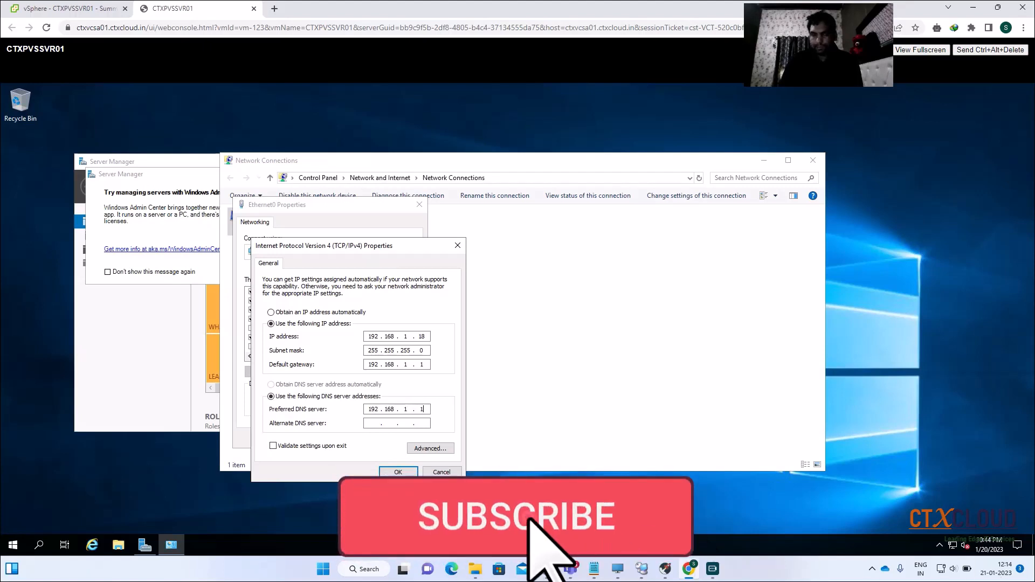
pyautogui.write('0')
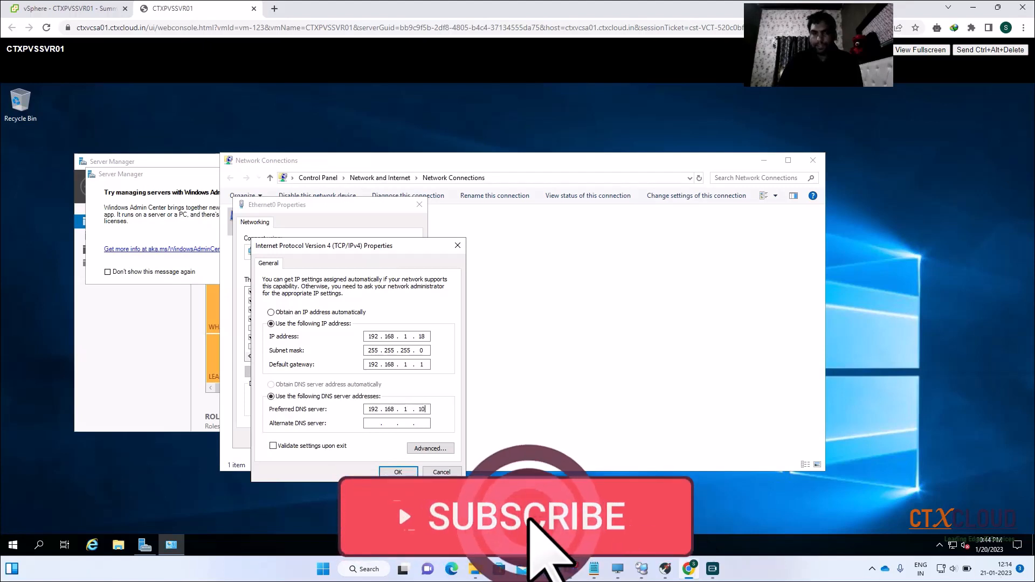
pyautogui.click(397, 471)
pyautogui.click(360, 439)
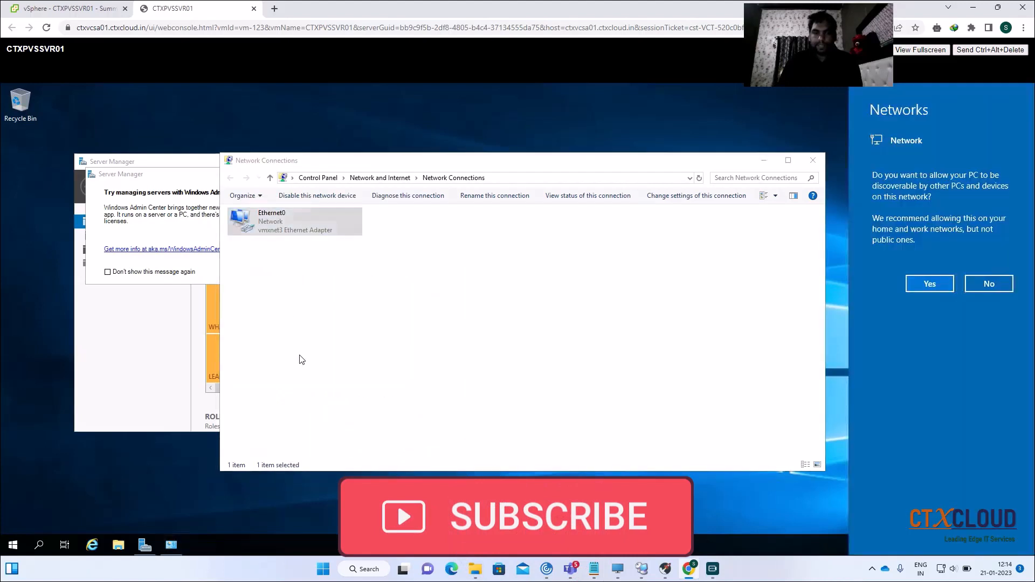
pyautogui.click(918, 289)
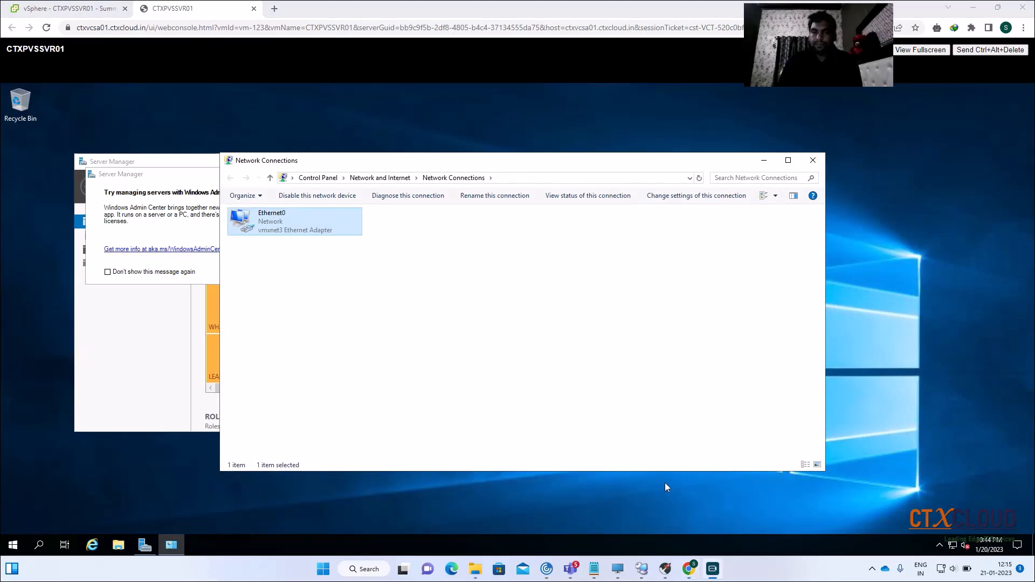
pyautogui.click(813, 160)
pyautogui.click(346, 174)
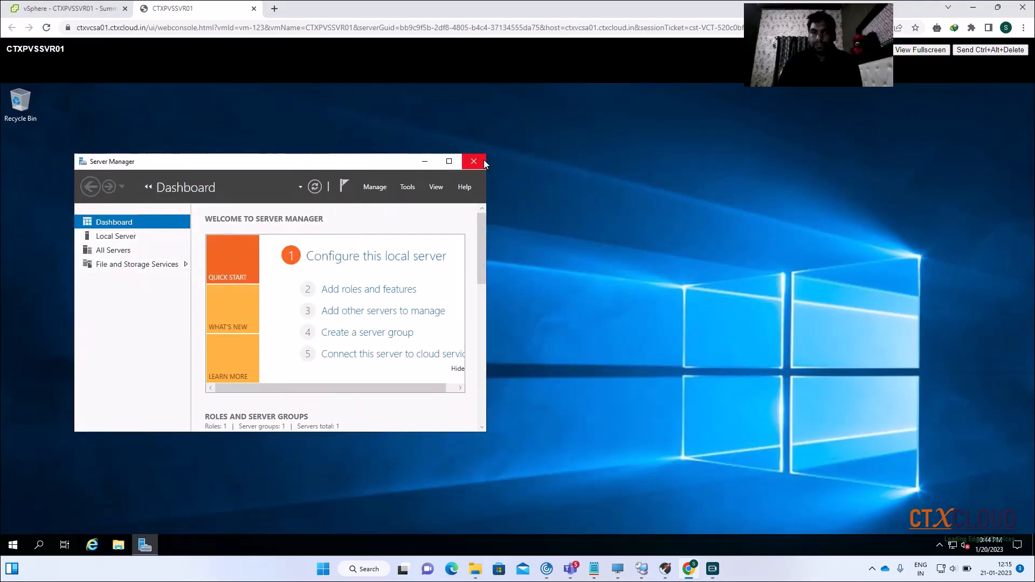
# Rename the computer to CTXPVSSVR01 via sysdm.cpl and accept the restart notice
pyautogui.click(474, 161)
pyautogui.rightClick(21, 546)
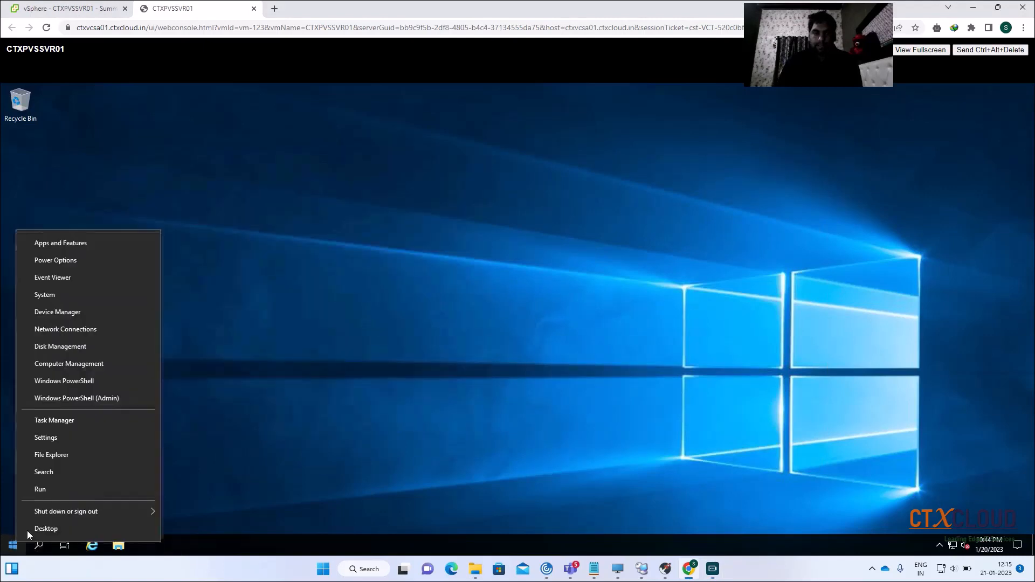
pyautogui.click(73, 482)
pyautogui.press('BackSpace')
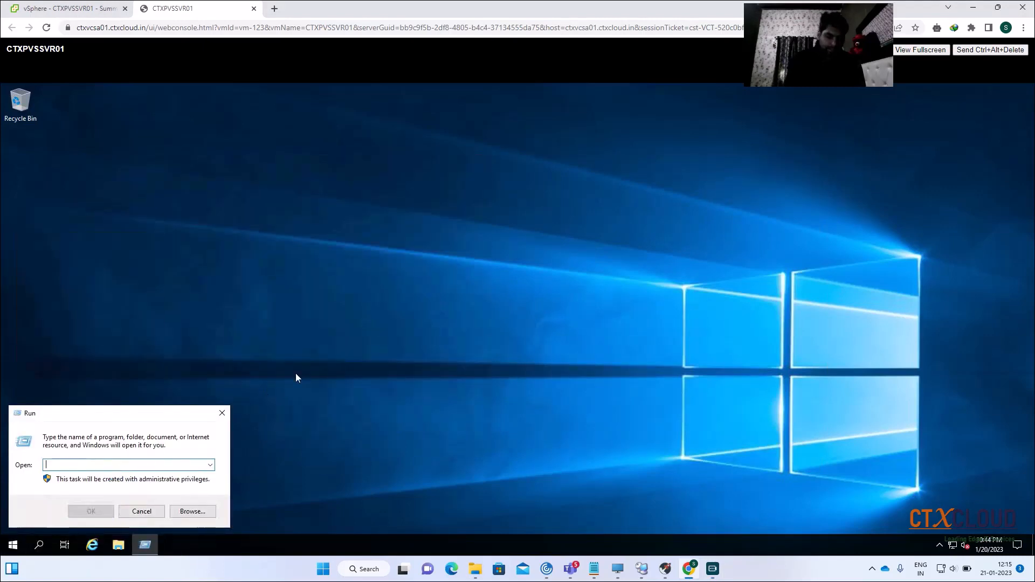
pyautogui.write('sysdm')
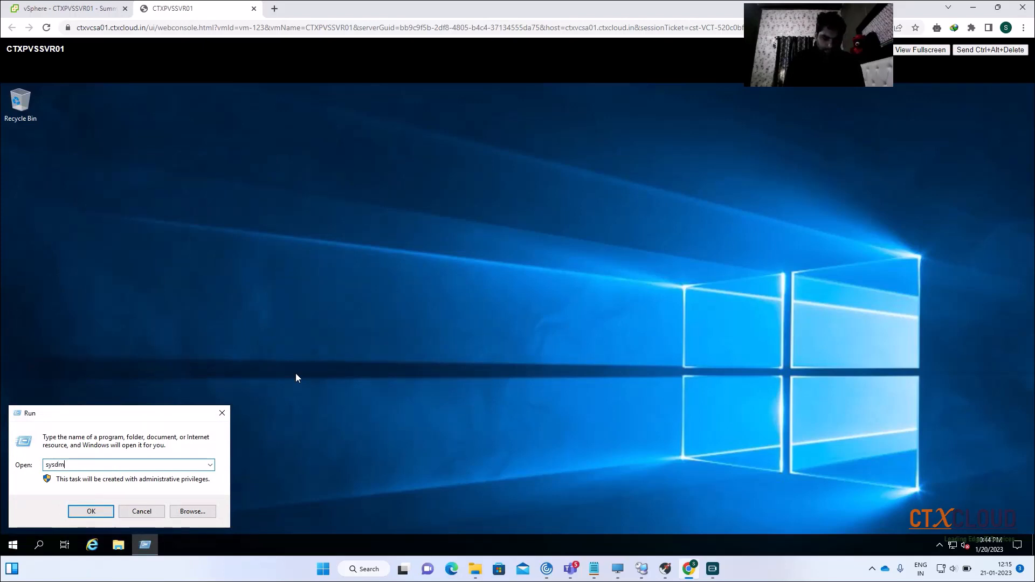
pyautogui.write('.cpl')
pyautogui.press('Return')
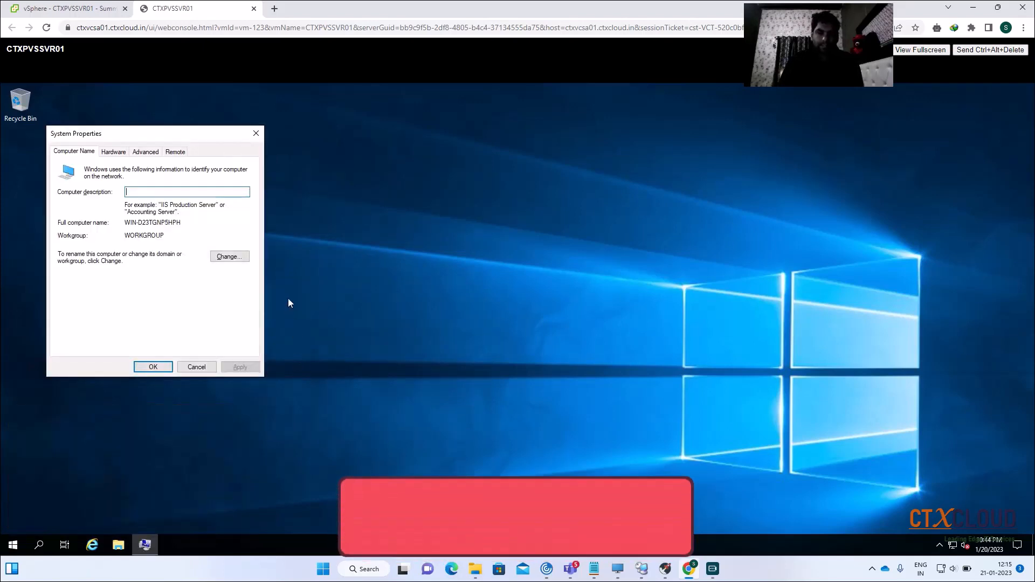
pyautogui.click(229, 257)
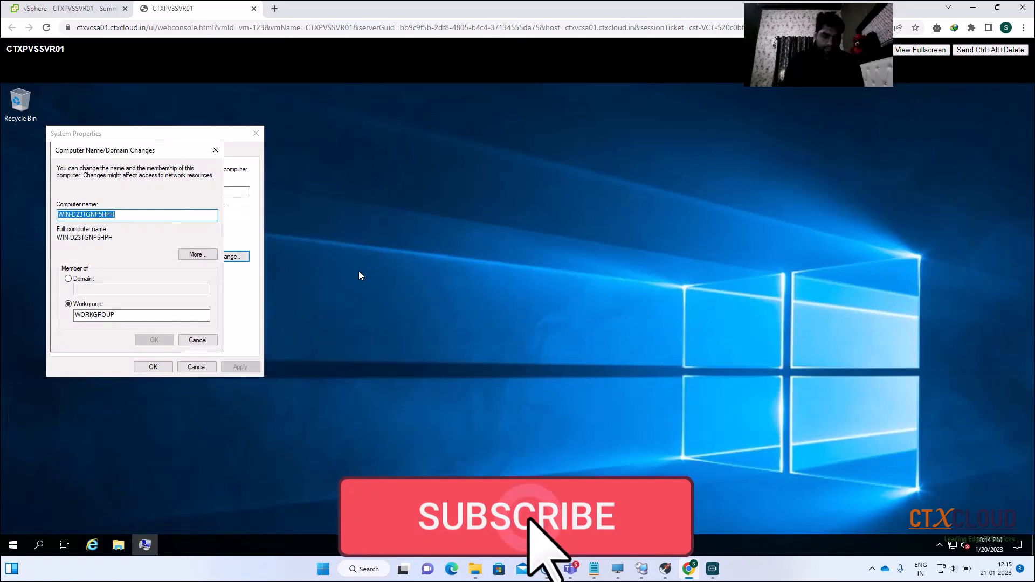
pyautogui.write('CTXP')
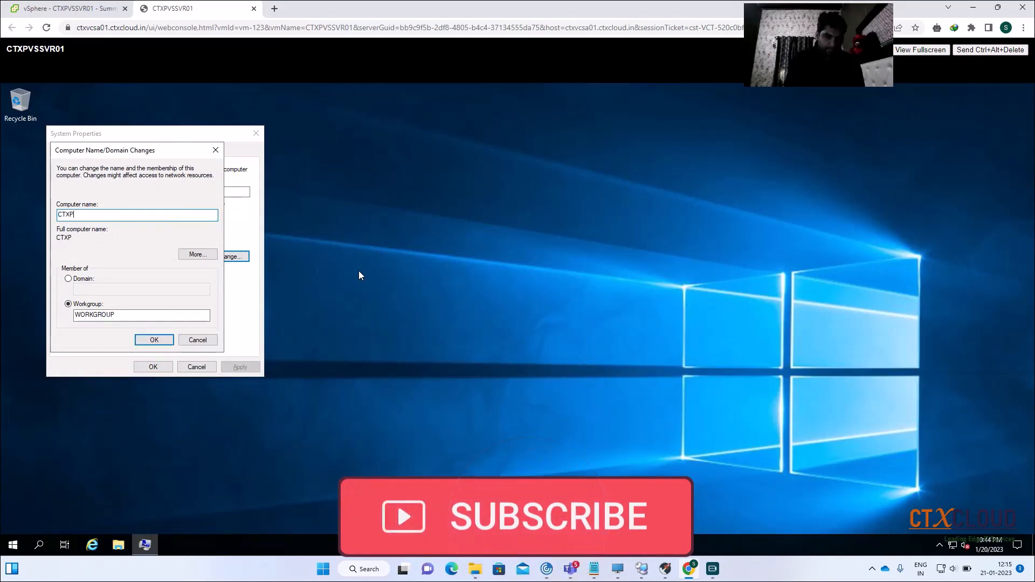
pyautogui.write('VSSVR01')
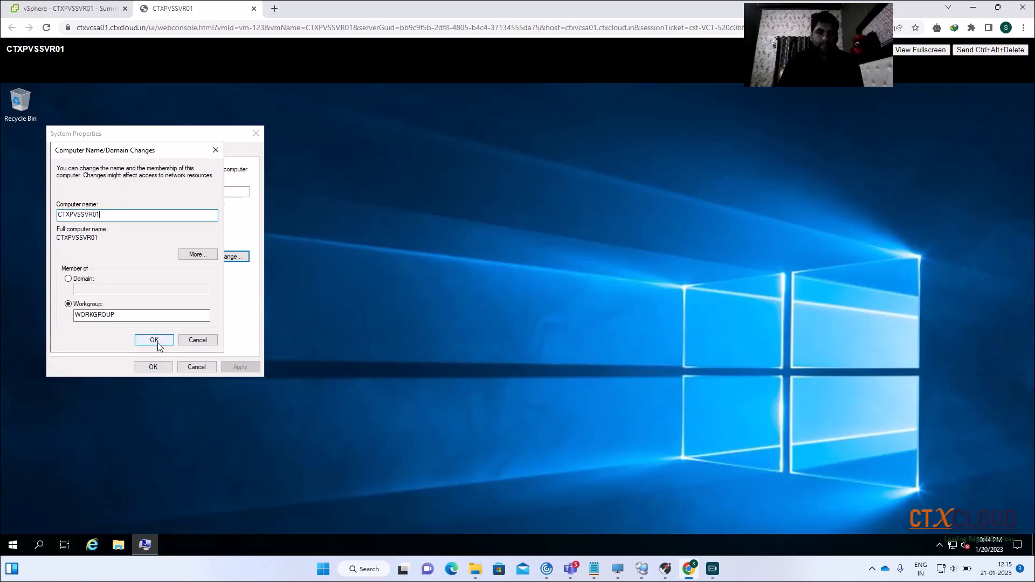
pyautogui.click(156, 342)
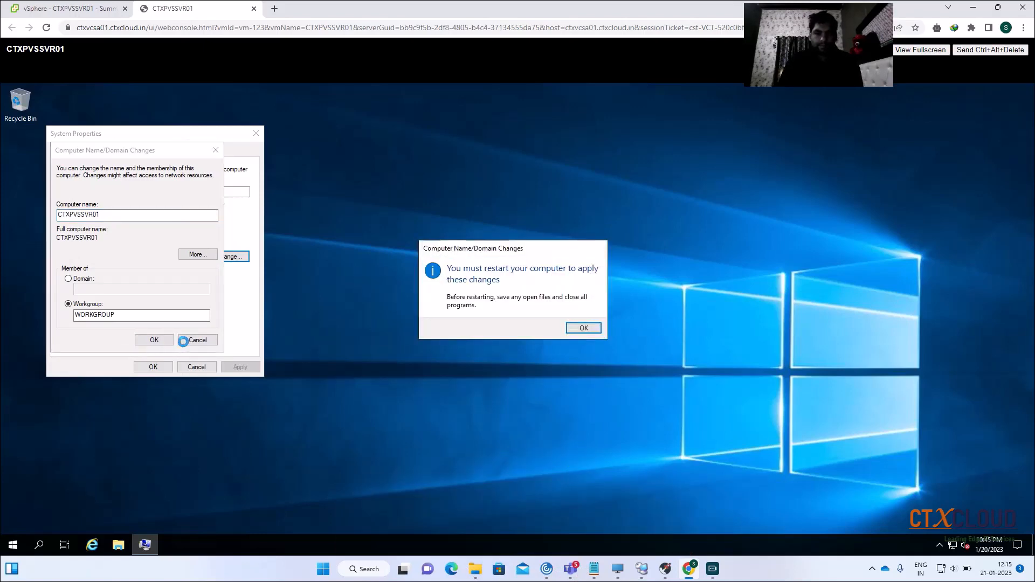
pyautogui.click(584, 328)
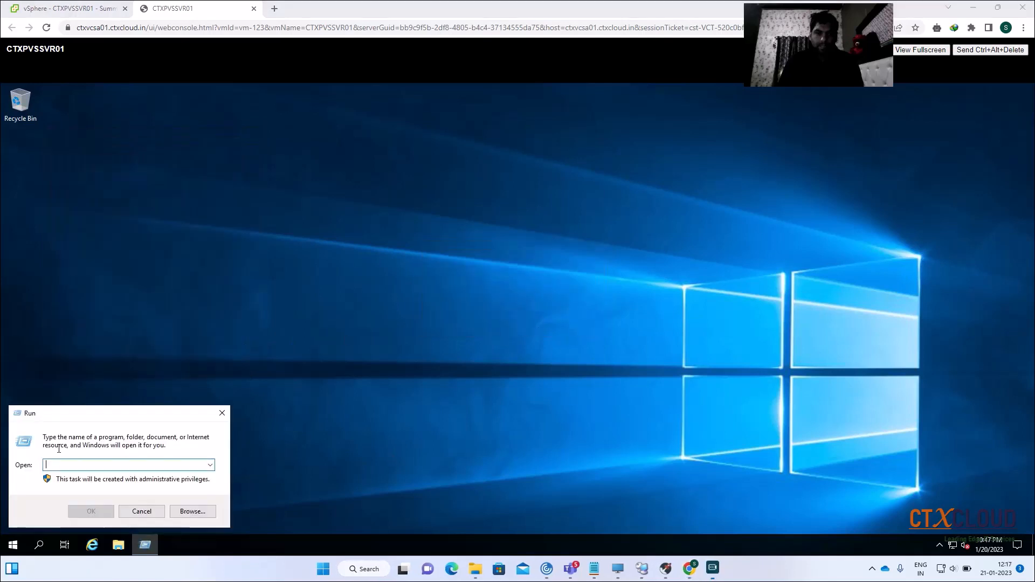
# Open Windows Defender Firewall Properties from firewall.cpl's advanced settings
pyautogui.write('f')
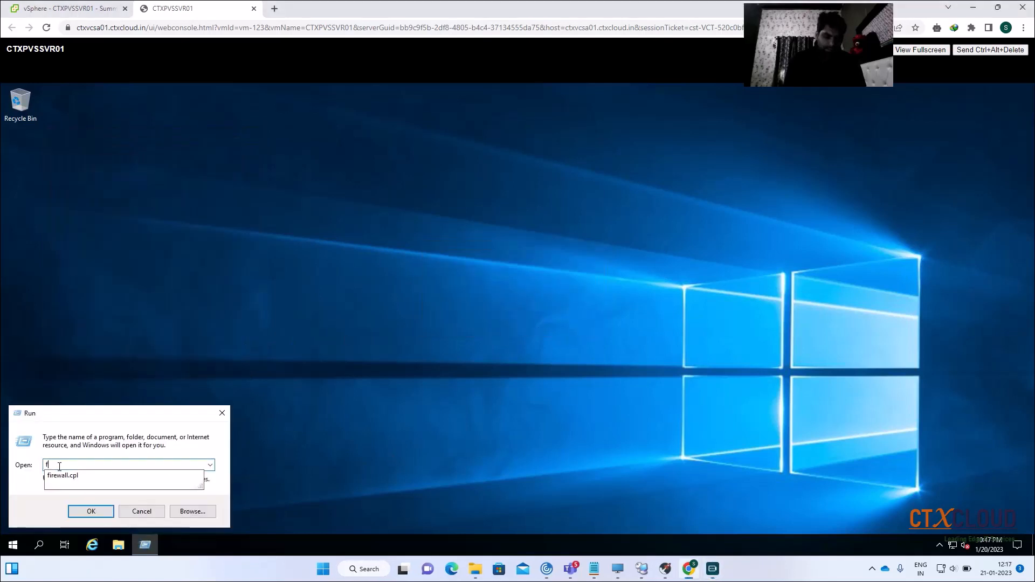
pyautogui.write('ire')
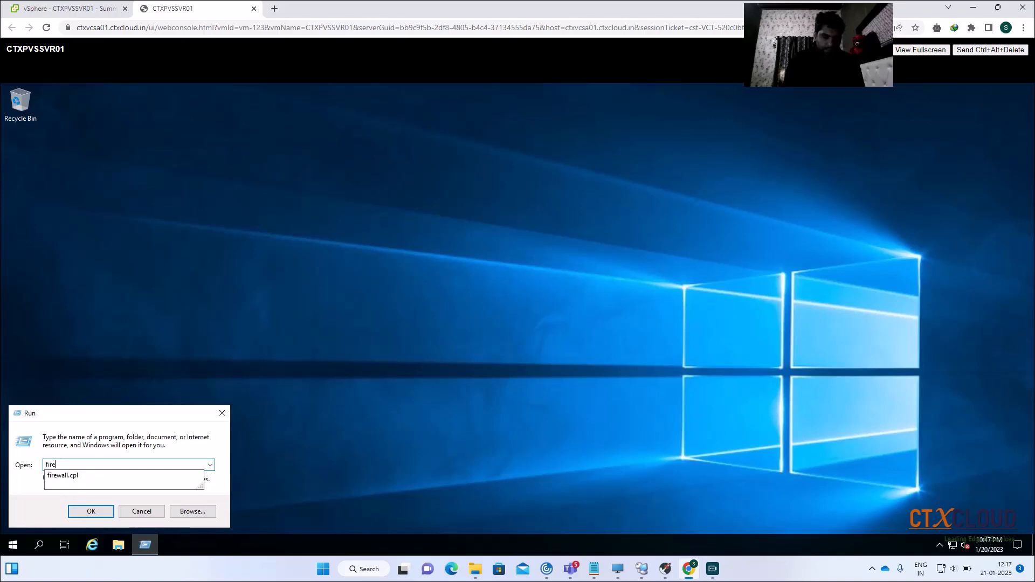
pyautogui.press('Down')
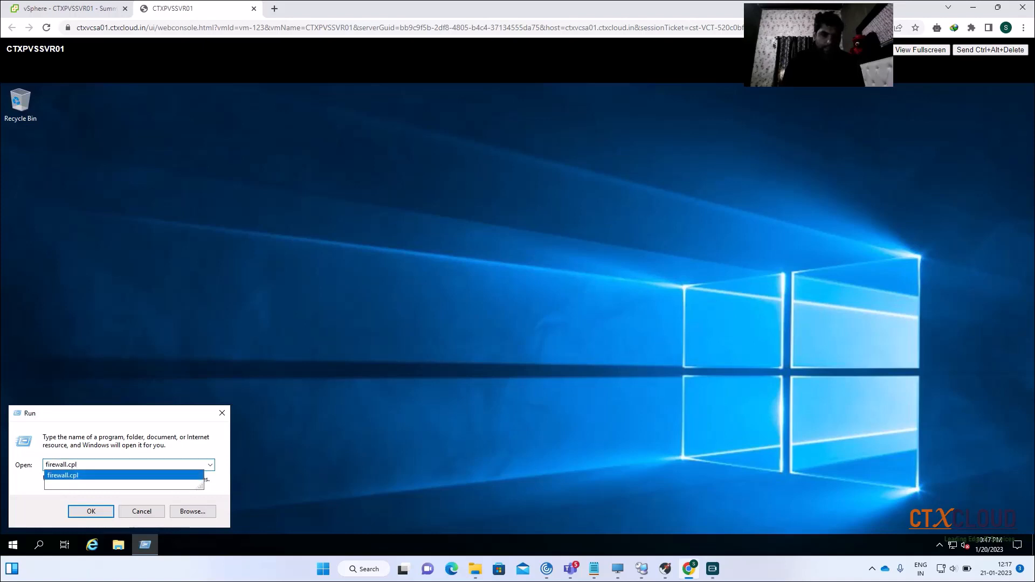
pyautogui.press('Return')
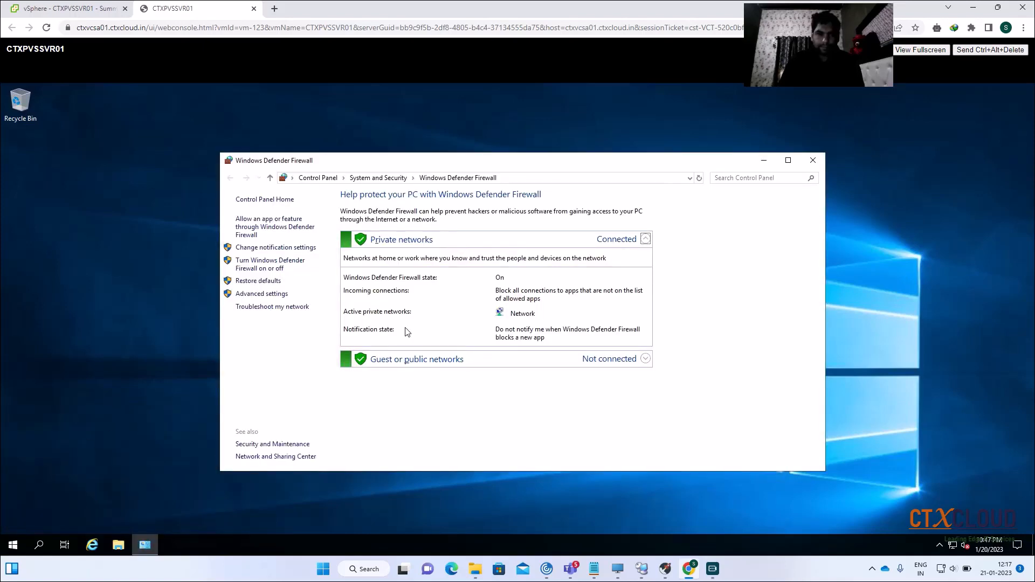
pyautogui.click(270, 262)
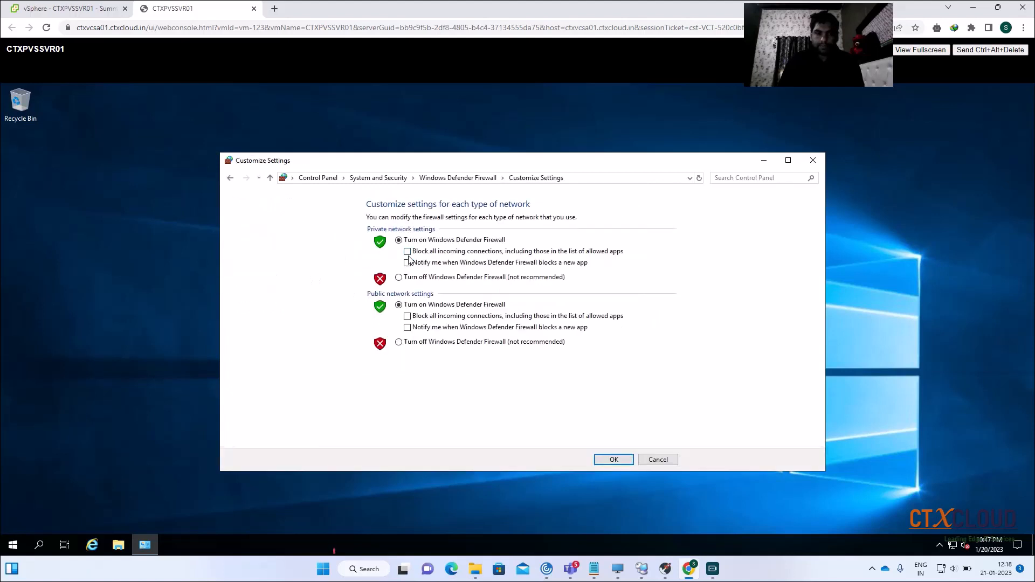
pyautogui.click(230, 178)
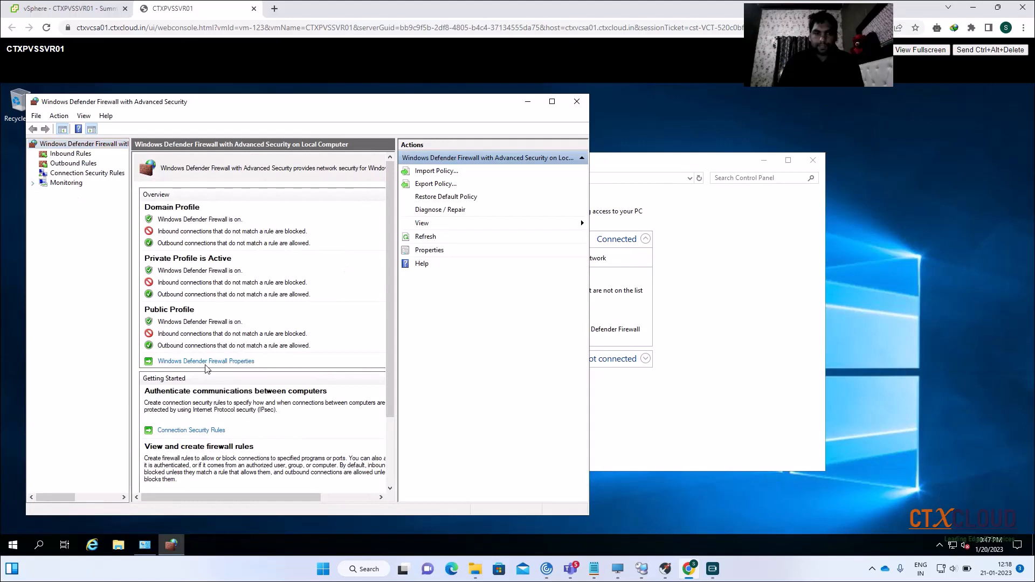
pyautogui.click(205, 362)
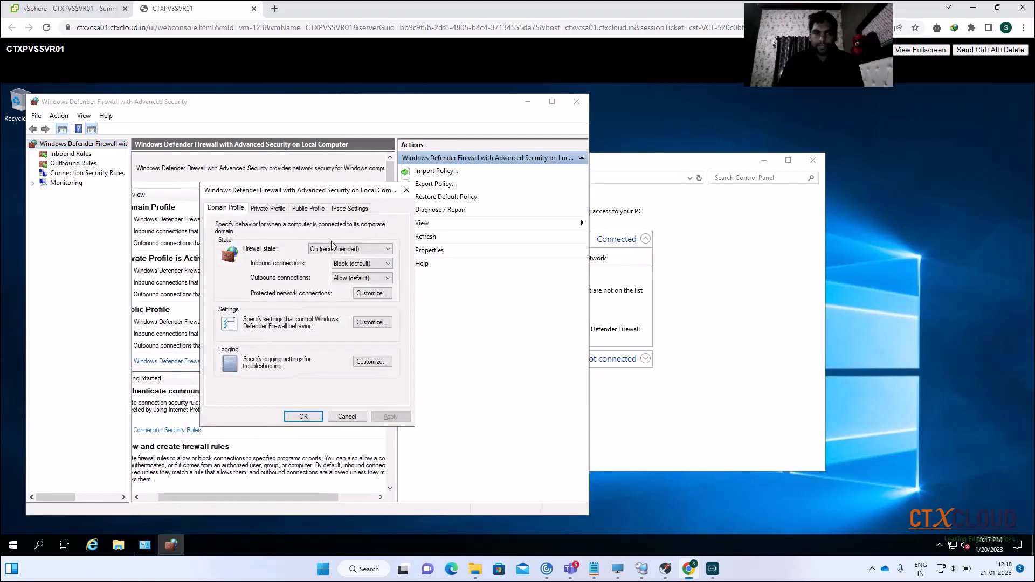
# Set the firewall state to Off for Domain, Private and Public profiles, then apply and close
pyautogui.click(332, 247)
pyautogui.click(324, 265)
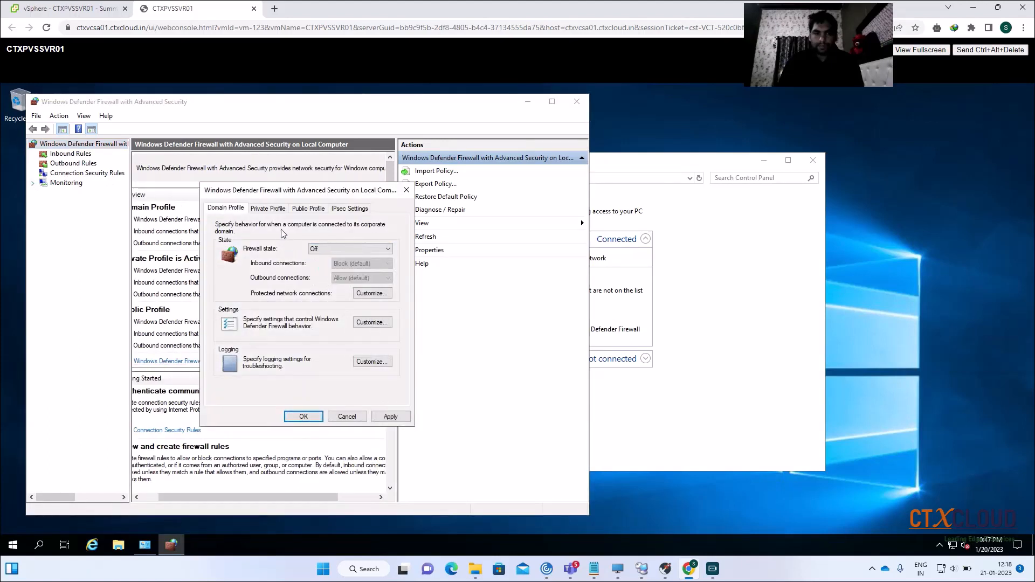
pyautogui.click(268, 209)
pyautogui.click(333, 249)
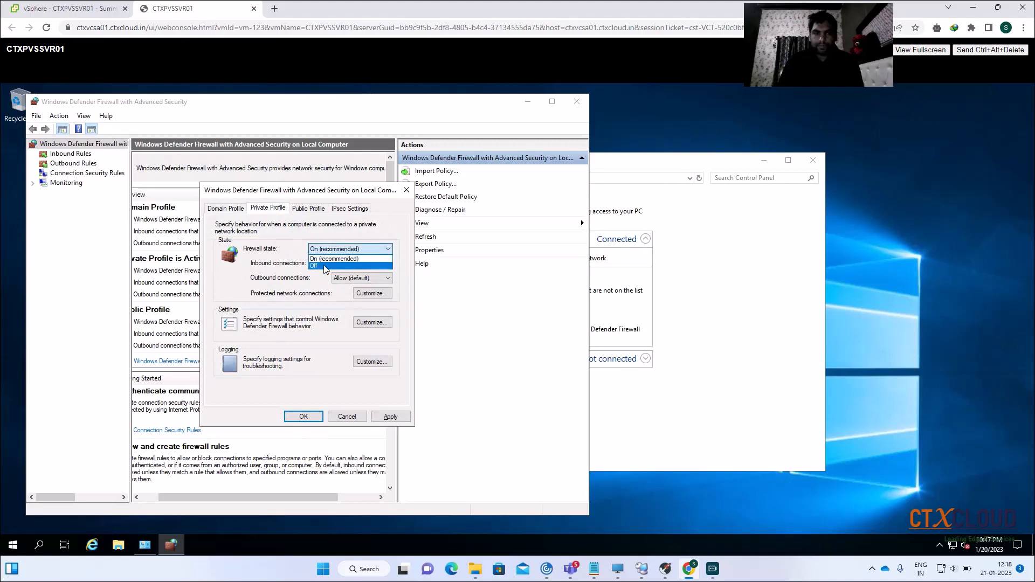
pyautogui.click(323, 270)
pyautogui.click(309, 208)
pyautogui.click(324, 249)
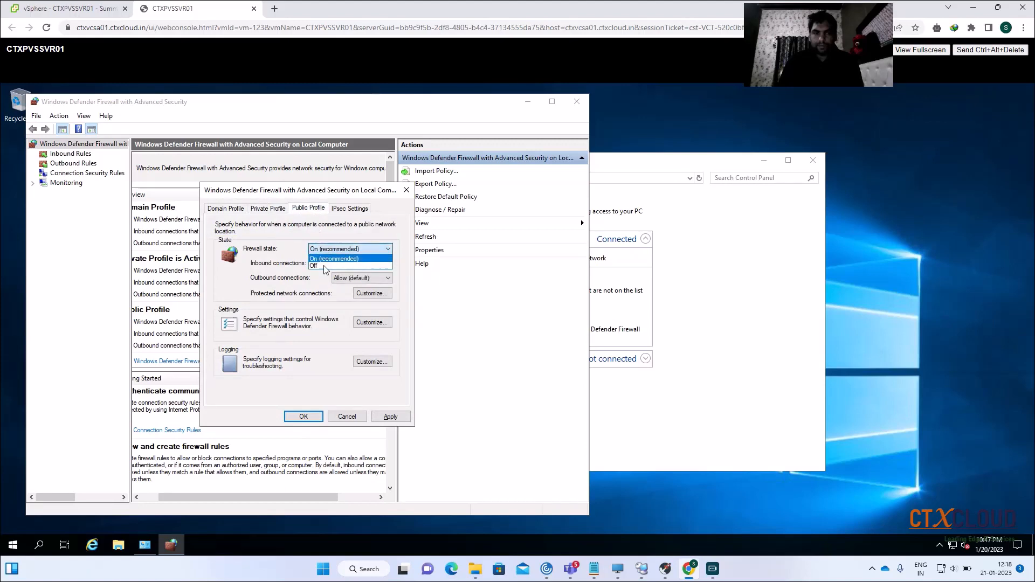
pyautogui.click(326, 269)
pyautogui.click(391, 417)
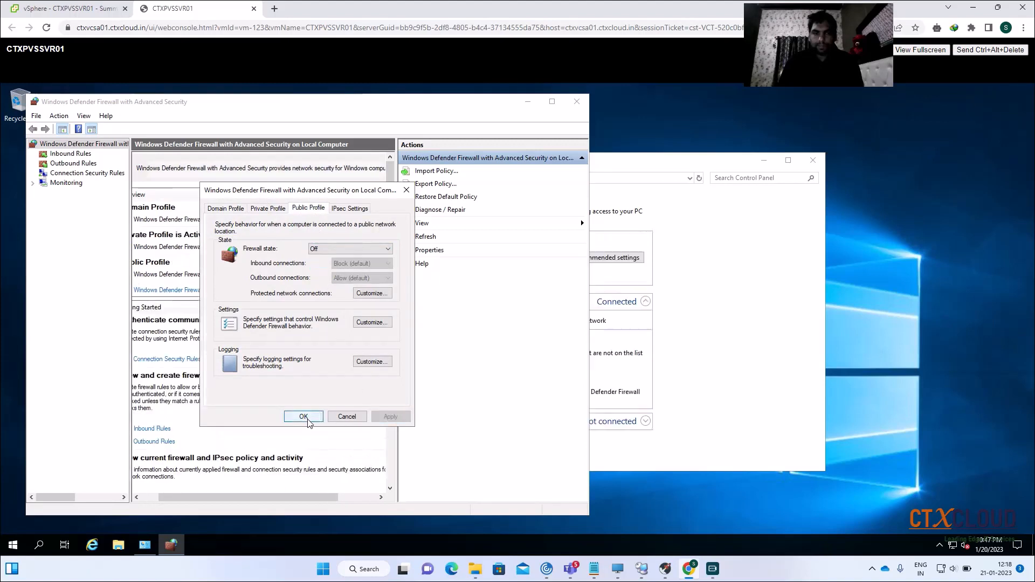
pyautogui.click(303, 416)
pyautogui.click(576, 101)
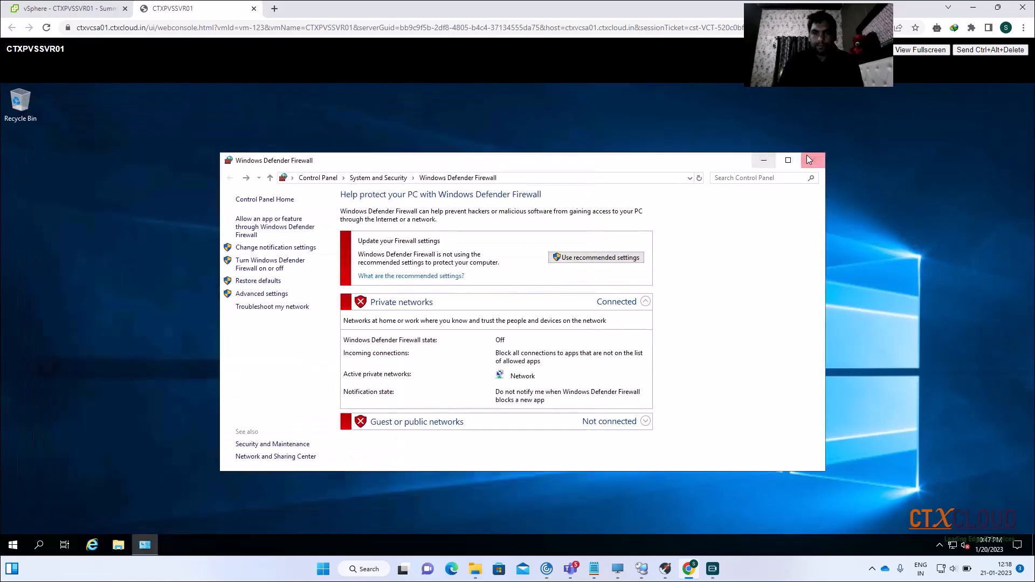
pyautogui.click(812, 160)
# Restart the server from the Start menu's shut-down options, giving a restart reason
pyautogui.rightClick(13, 545)
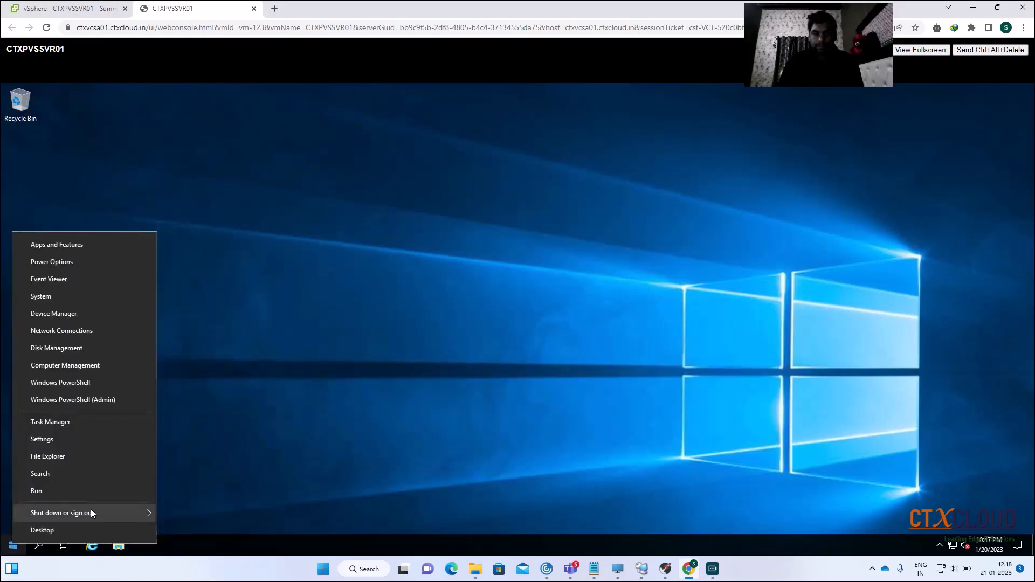
pyautogui.moveTo(91, 512)
pyautogui.click(208, 510)
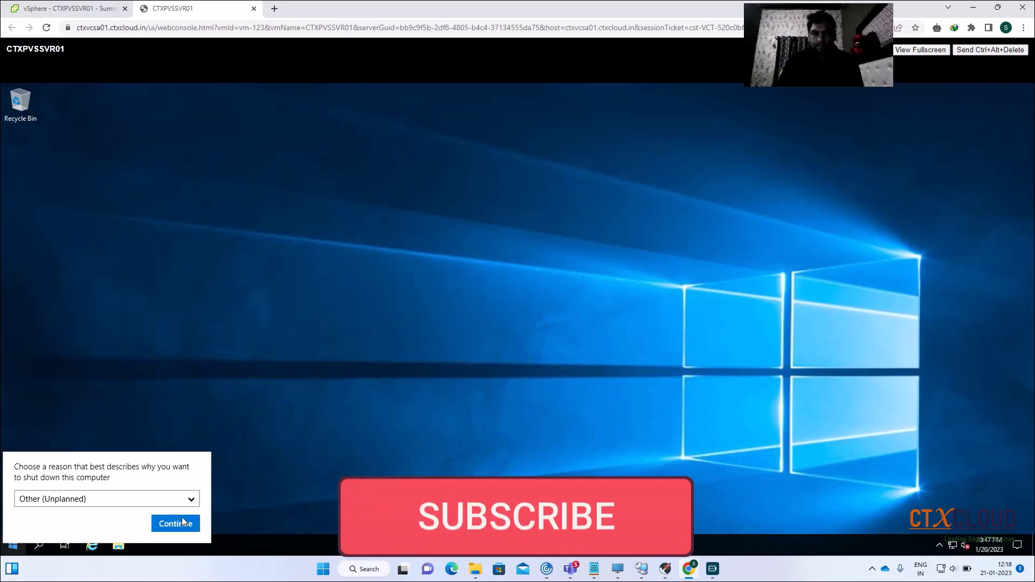
pyautogui.click(182, 519)
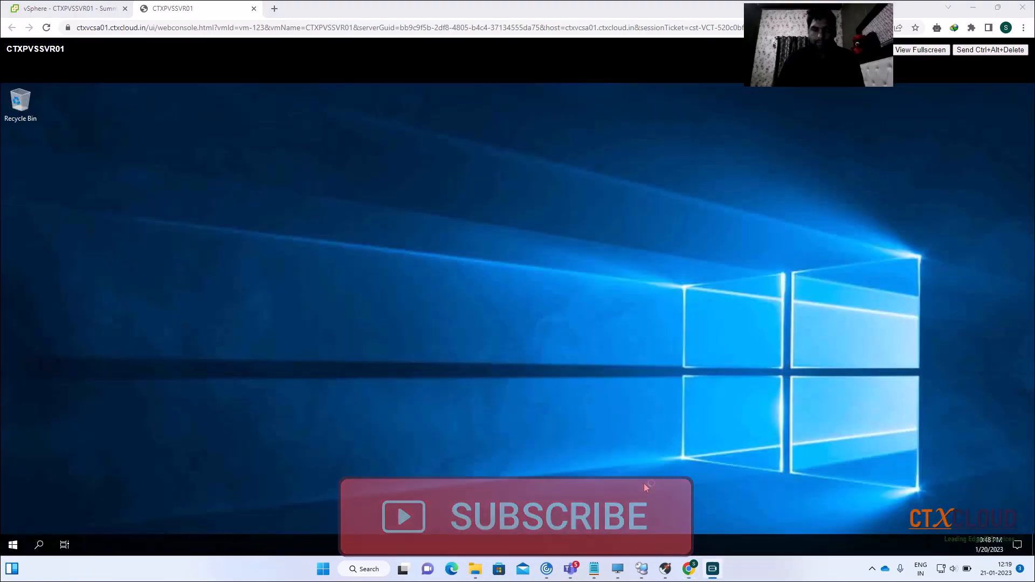
pyautogui.rightClick(14, 546)
# Open System Properties with sysdm.cpl and request joining the ctxcloud.in domain
pyautogui.click(45, 499)
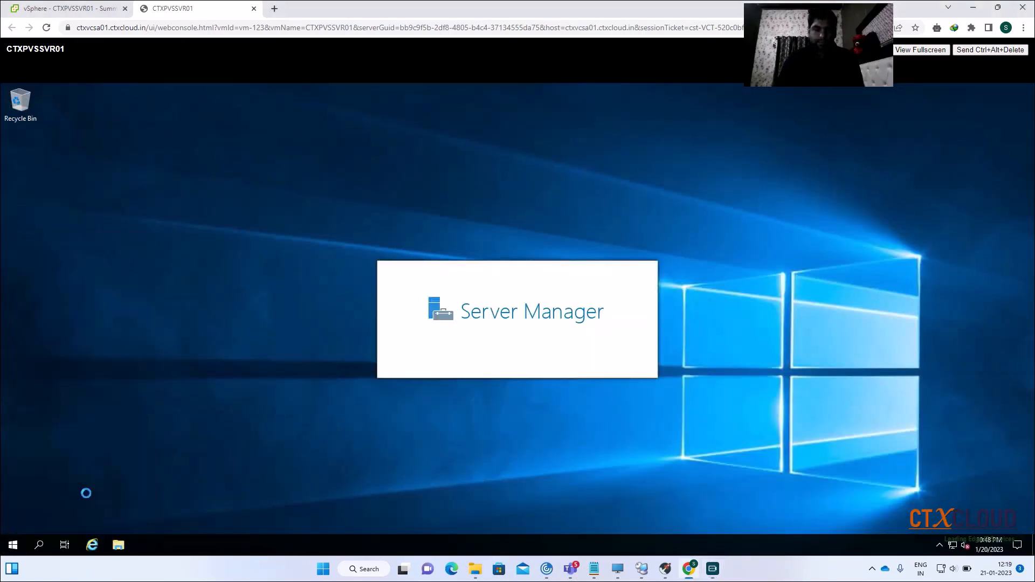
pyautogui.write('sys')
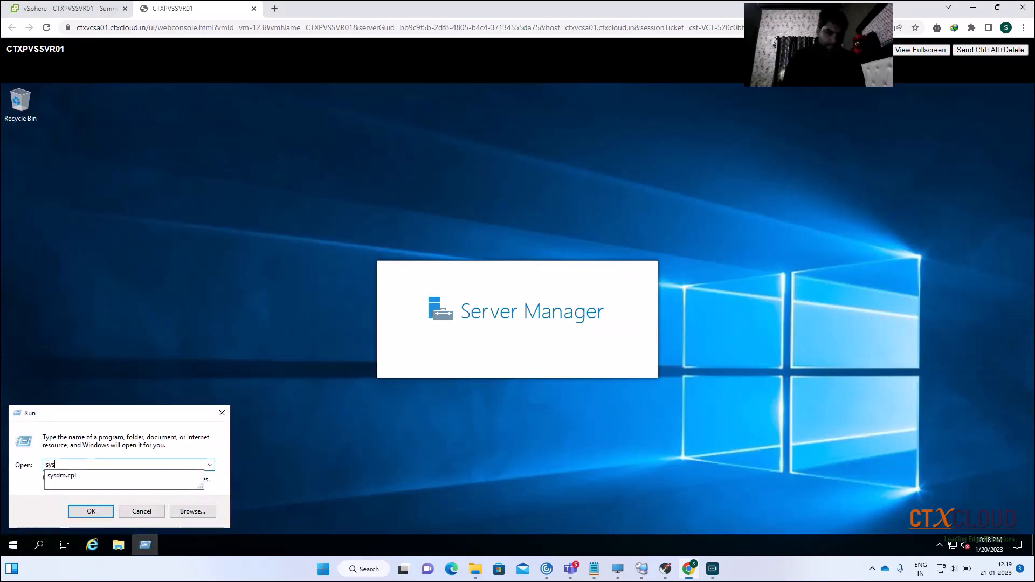
pyautogui.press('Down')
pyautogui.press('Return')
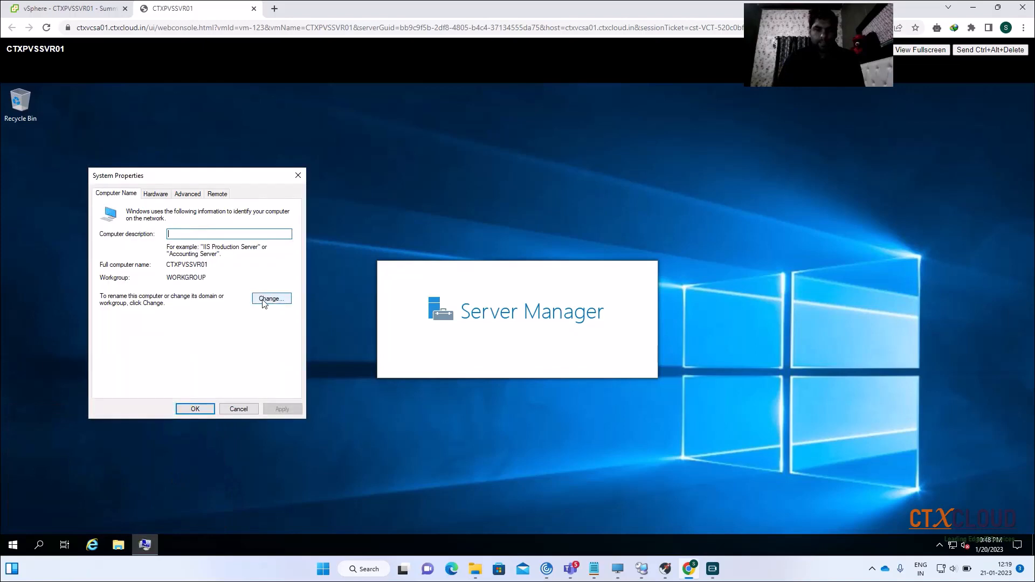
pyautogui.click(267, 300)
pyautogui.click(110, 321)
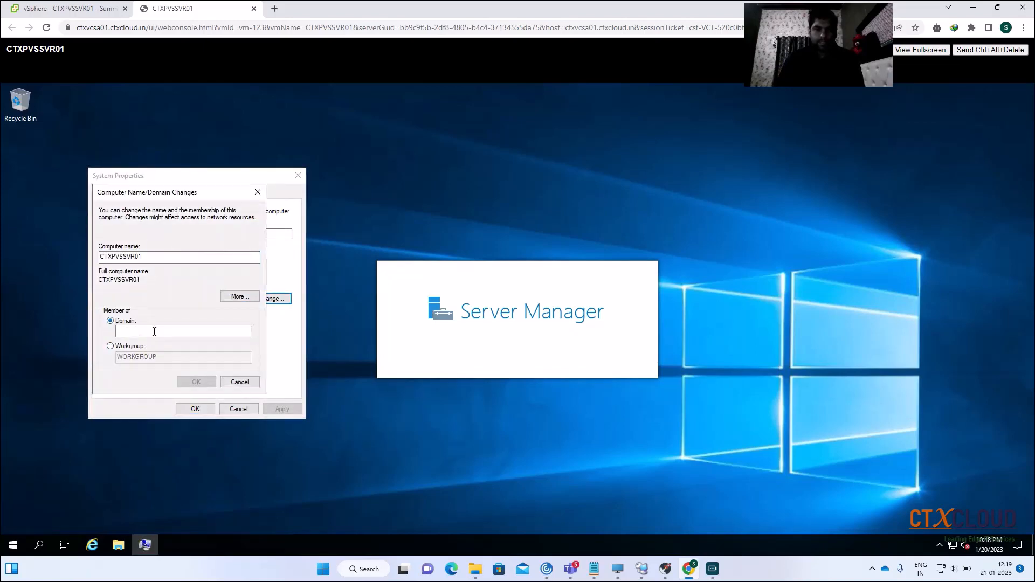
pyautogui.click(154, 331)
pyautogui.write('ctxc')
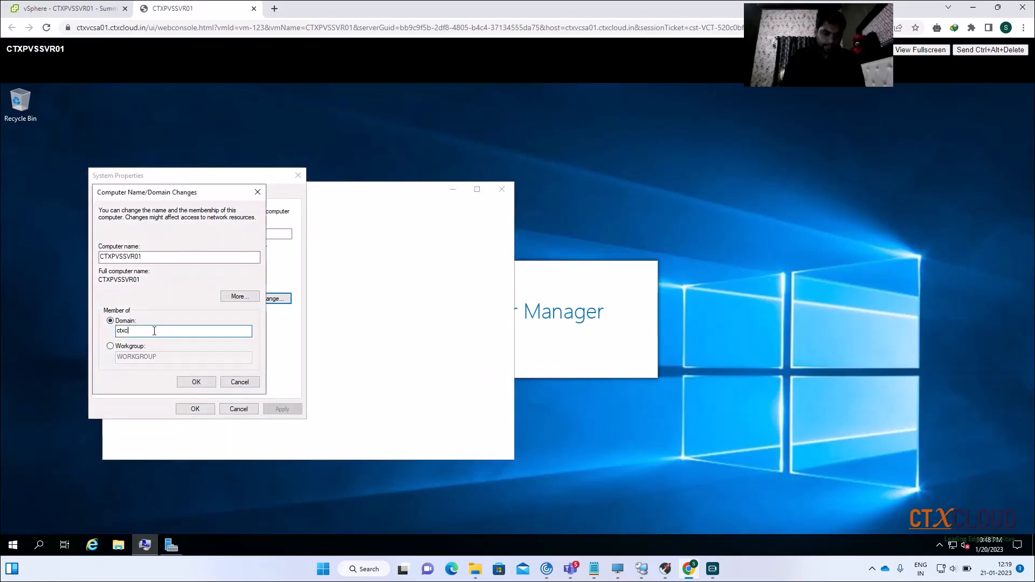
pyautogui.write('loud.in')
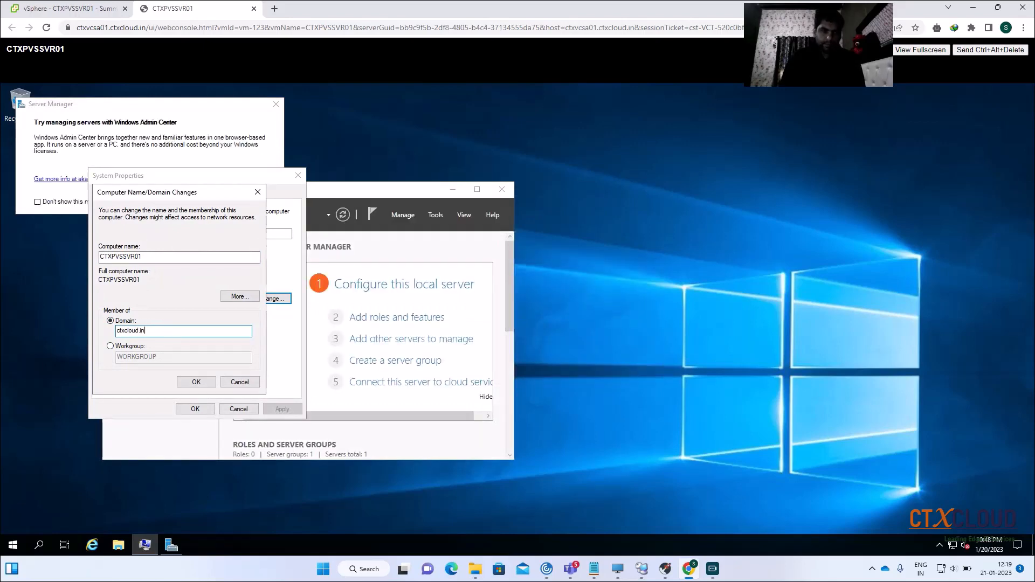
pyautogui.press('Return')
# Authenticate with the domain administrator credentials and acknowledge the welcome and restart notices
pyautogui.write('ct')
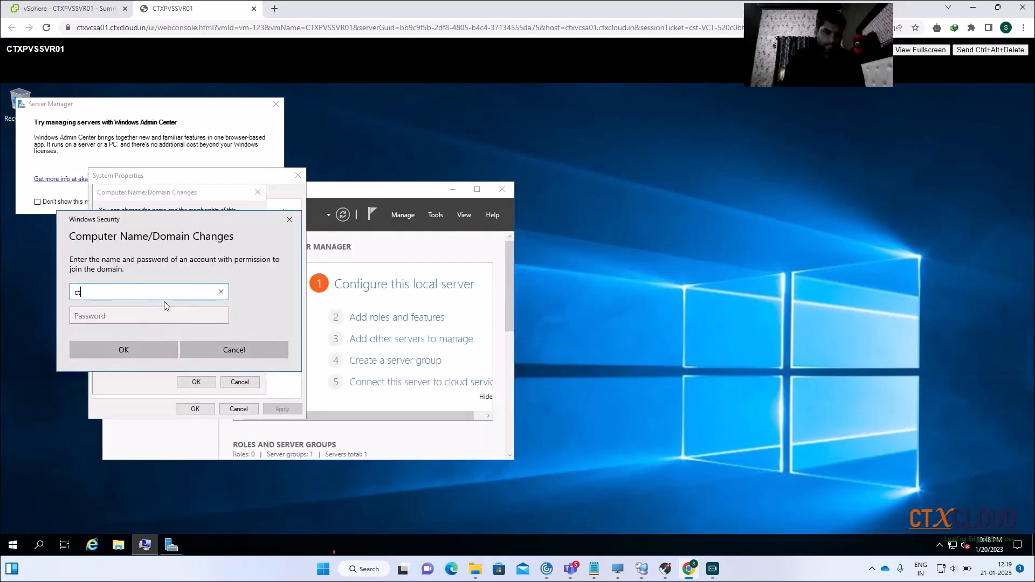
pyautogui.write('xcloud\\admini')
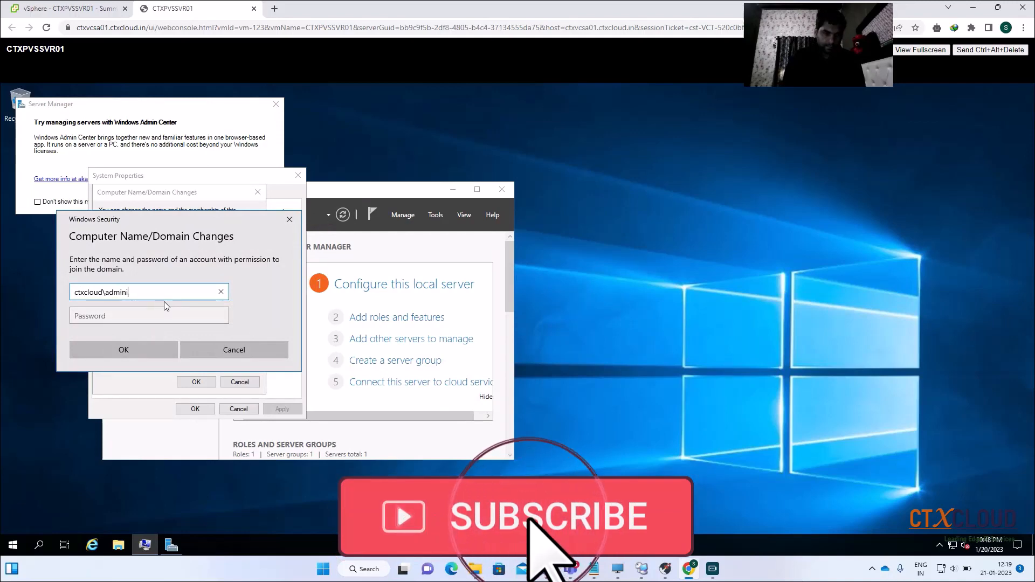
pyautogui.write('strat')
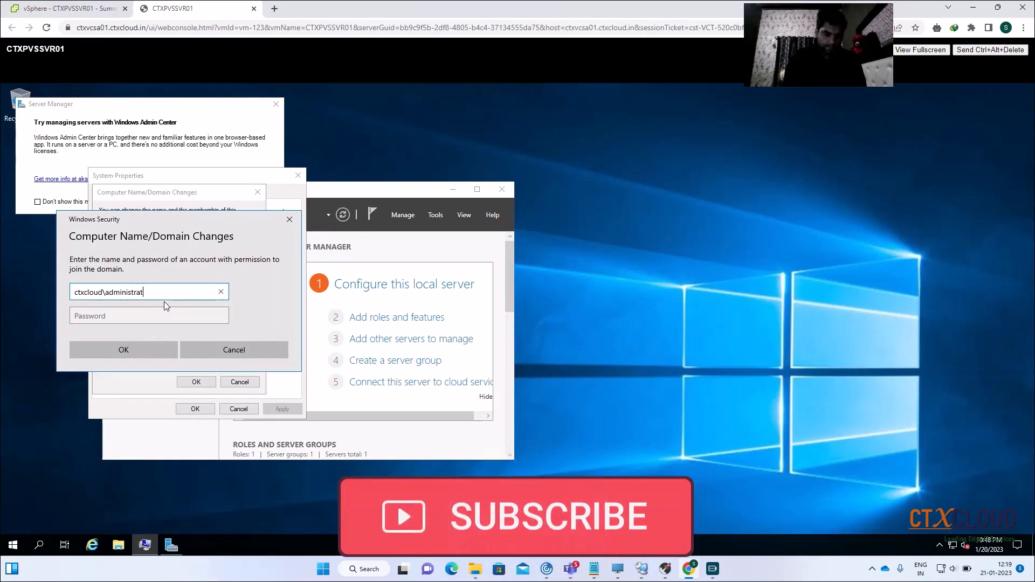
pyautogui.write('or')
pyautogui.press('Tab')
pyautogui.write('•••••')
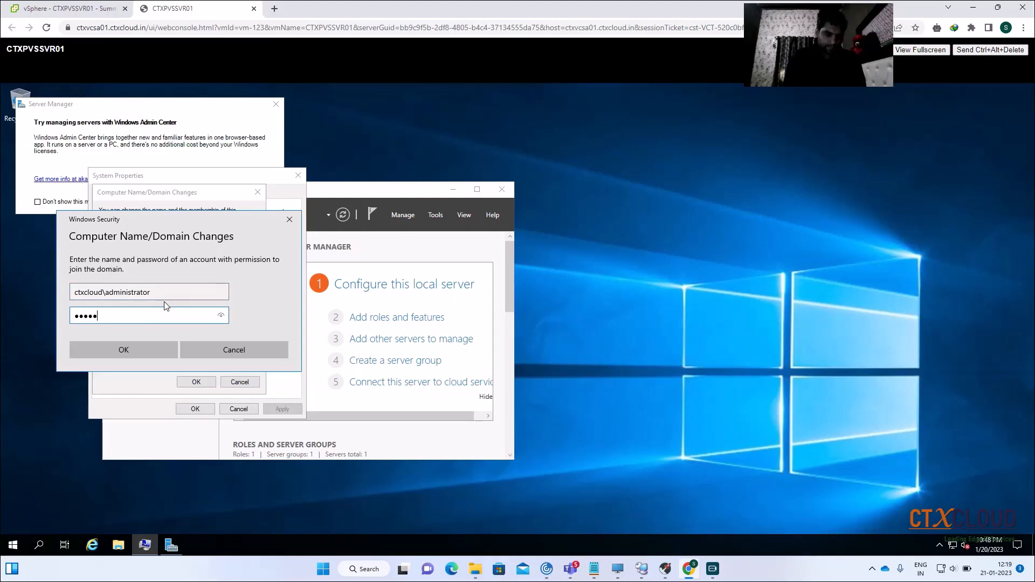
pyautogui.press('Return')
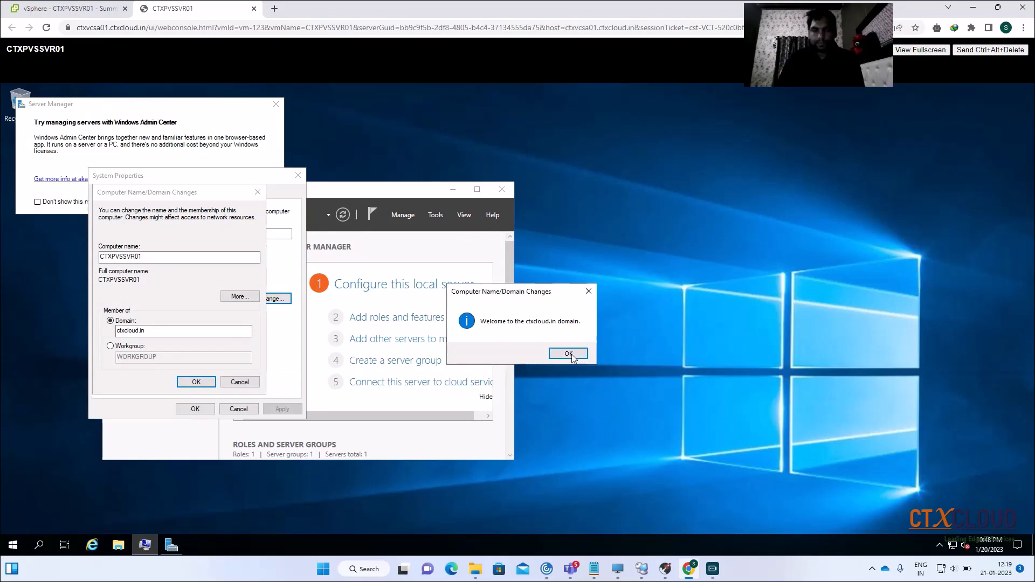
pyautogui.click(569, 354)
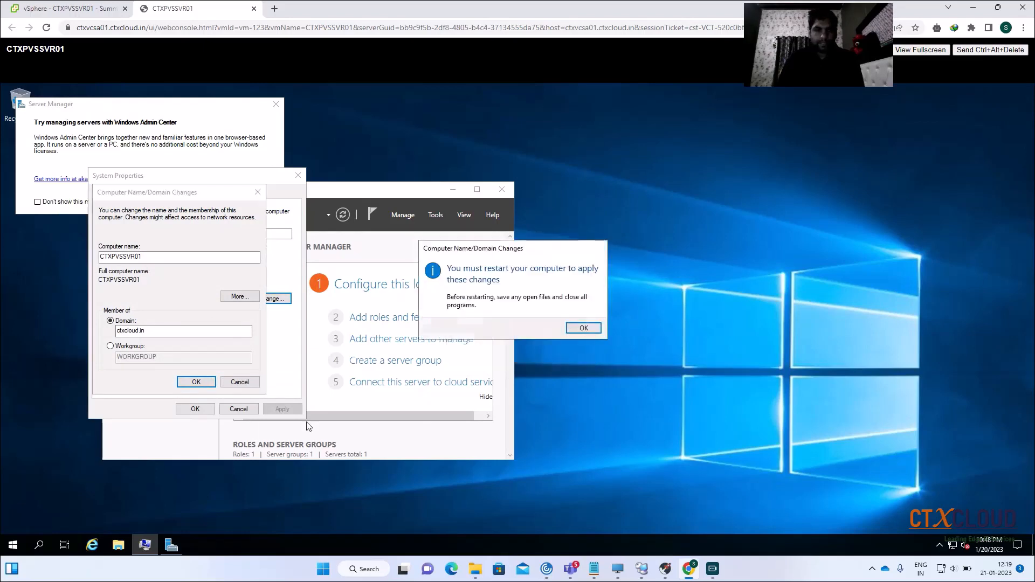
pyautogui.click(591, 330)
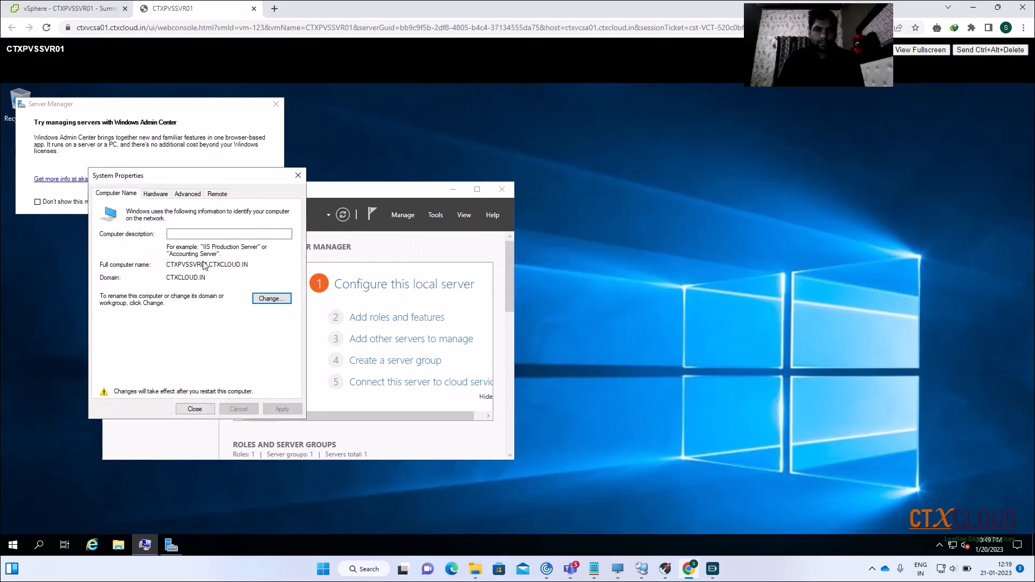
# Allow Remote Desktop connections on the Remote tab, apply, and restart now
pyautogui.click(218, 194)
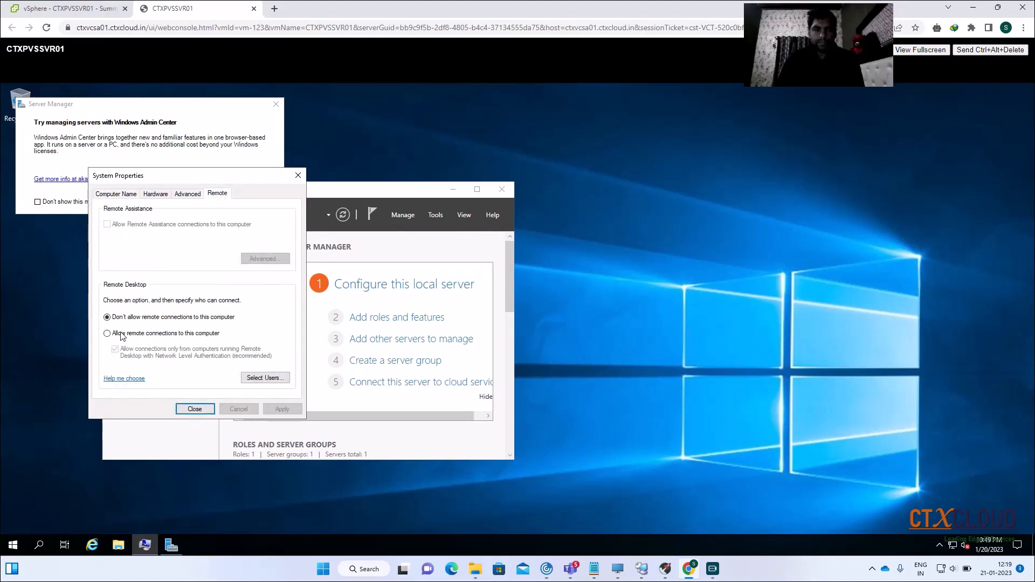
pyautogui.click(120, 334)
pyautogui.click(198, 294)
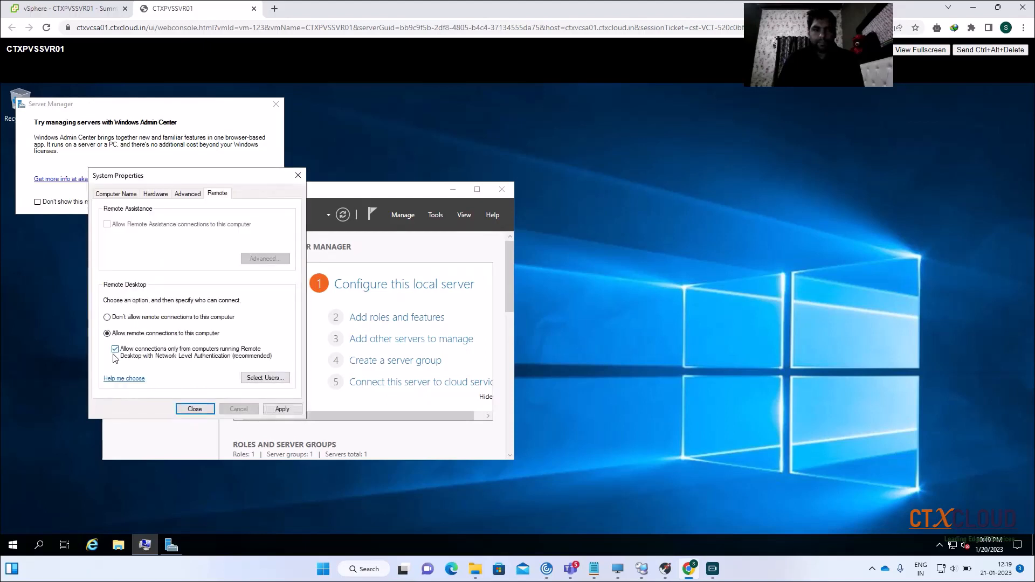
pyautogui.click(284, 409)
pyautogui.click(193, 410)
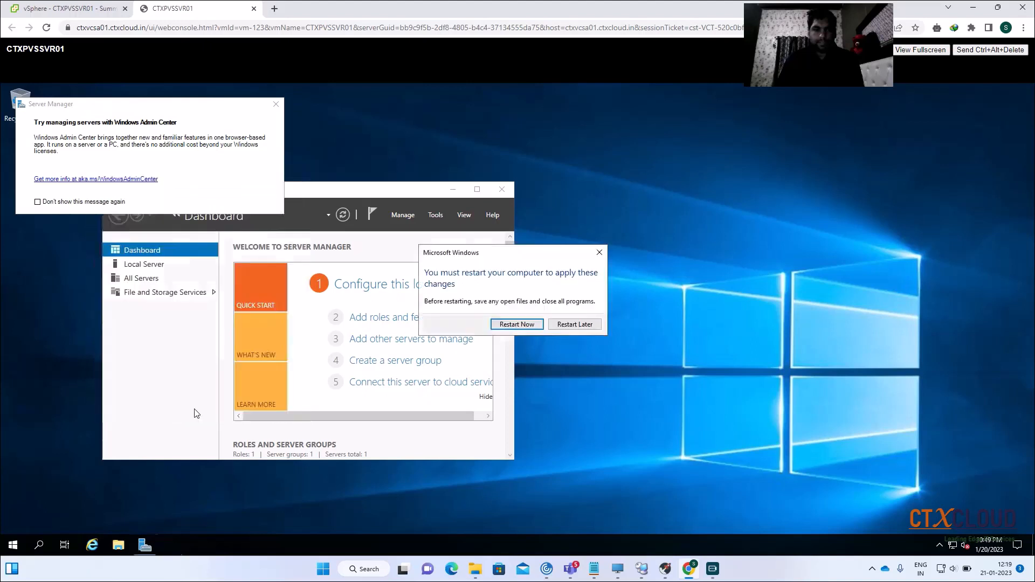
pyautogui.click(518, 325)
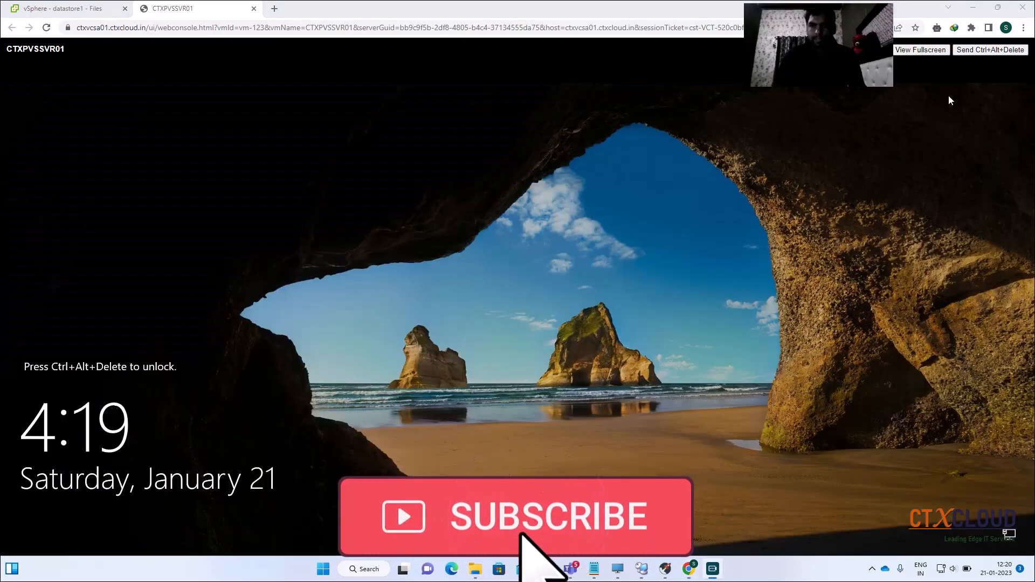
# Sign in as Other user with the ctxcloud domain administrator name and password
pyautogui.click(975, 52)
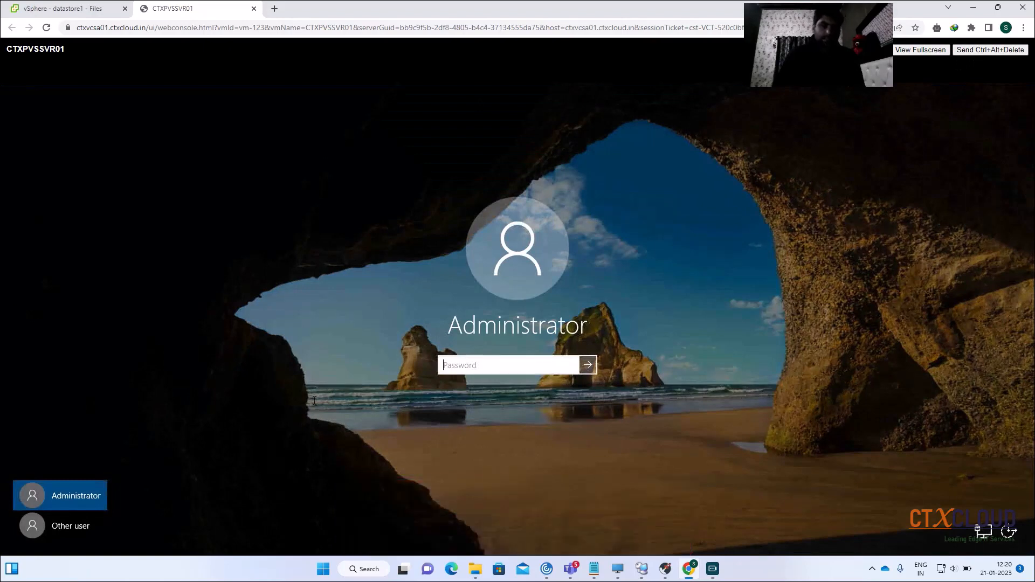
pyautogui.click(70, 526)
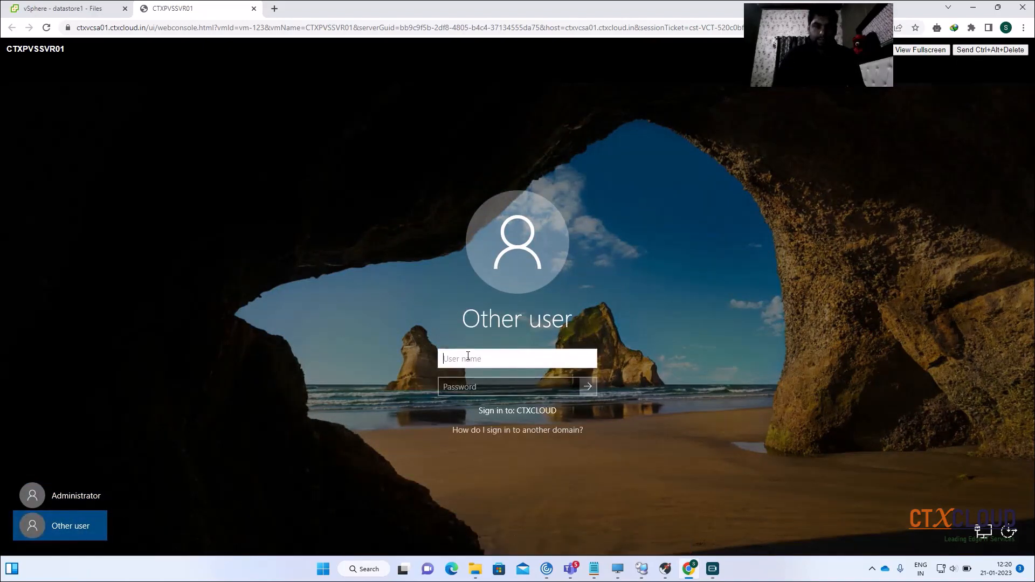
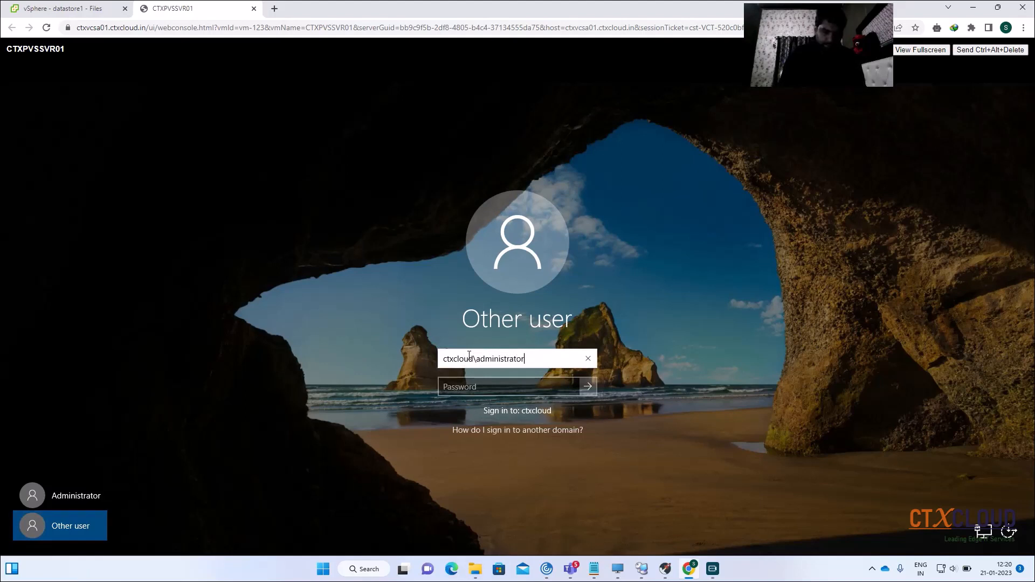
pyautogui.press('Tab')
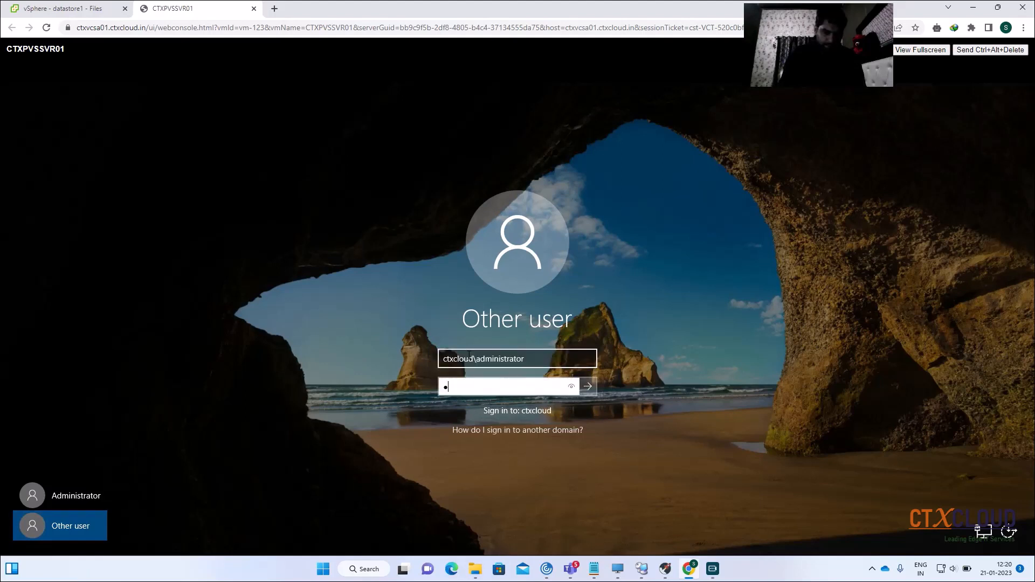
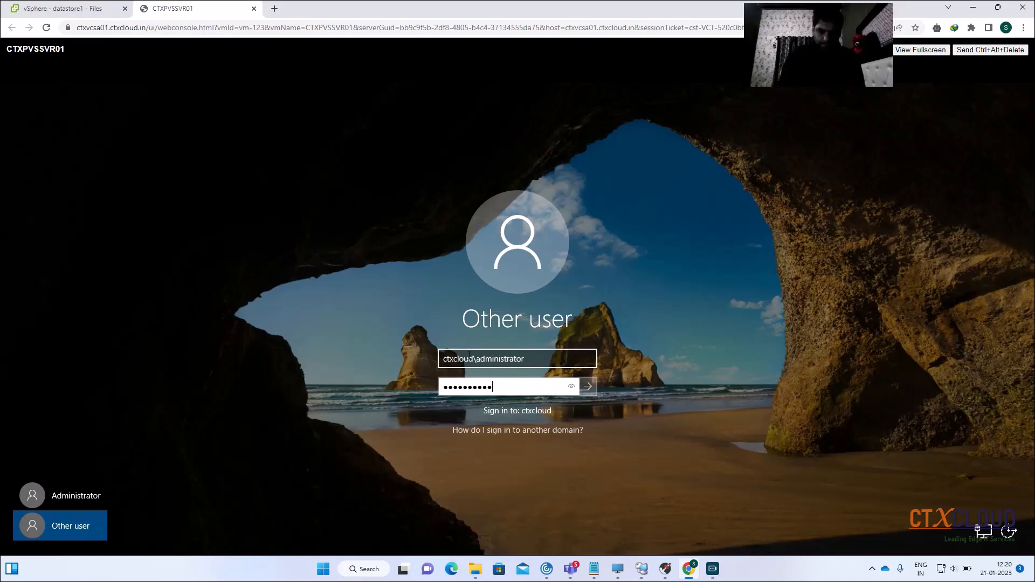
pyautogui.press('Return')
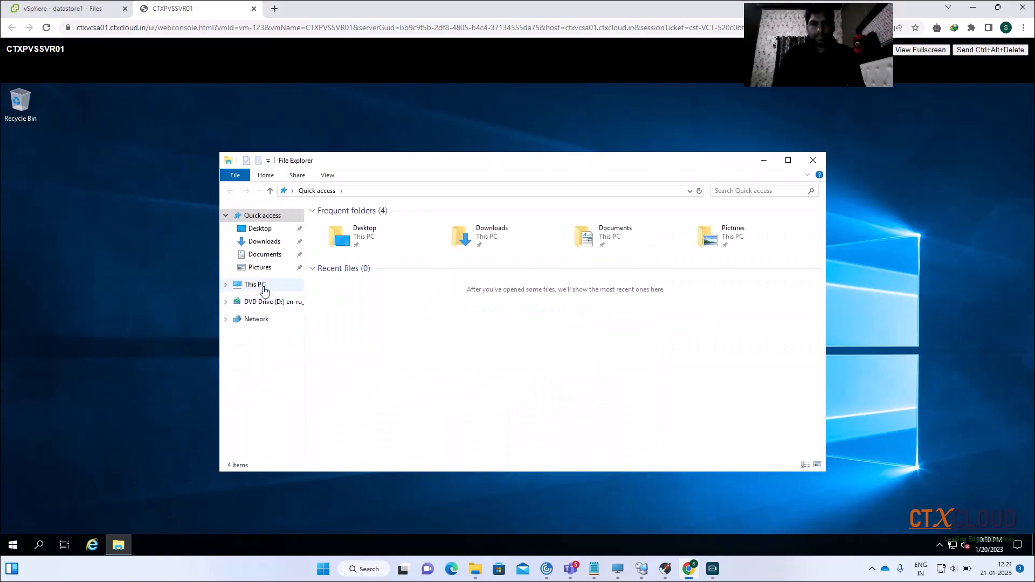
# Check drives C: and D: in This PC, dismiss the Admin Center prompt, return to datastore1
pyautogui.click(259, 285)
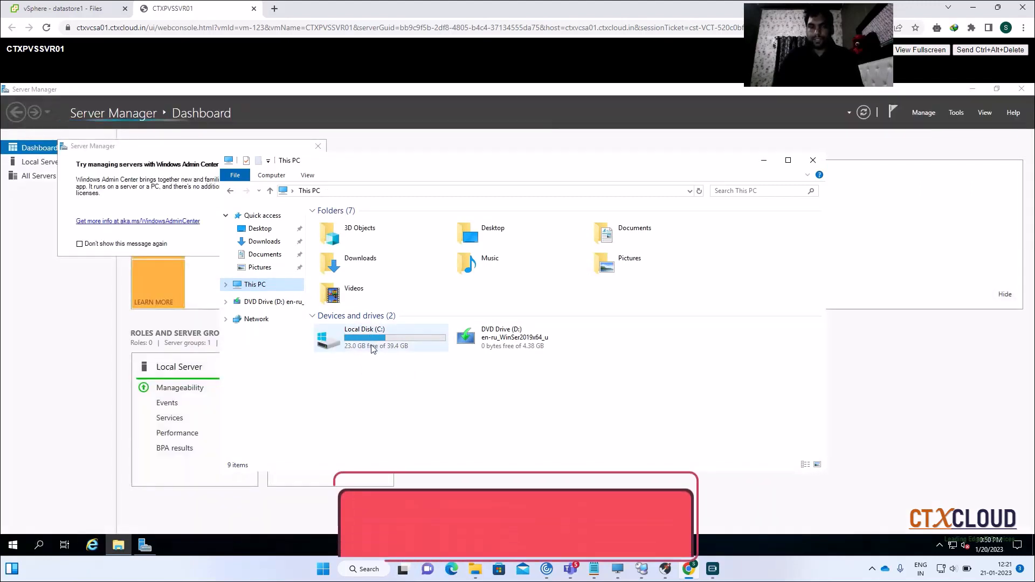
pyautogui.click(154, 146)
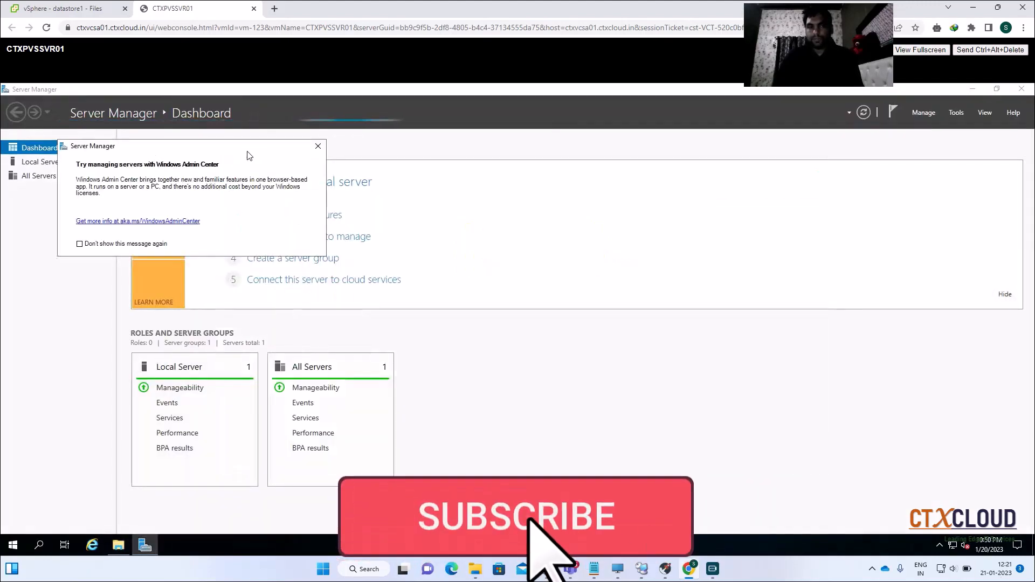
pyautogui.click(317, 146)
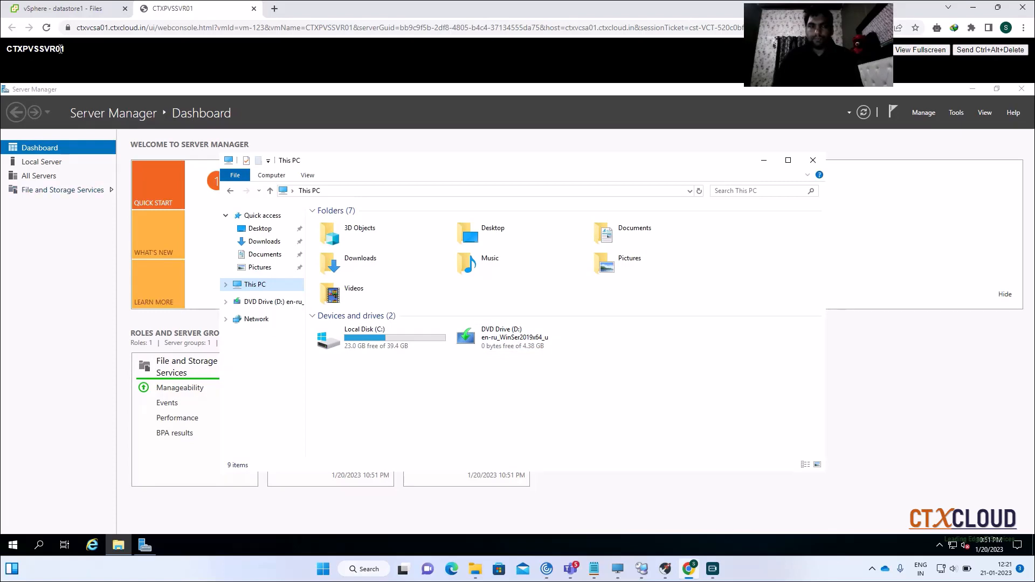
pyautogui.click(80, 11)
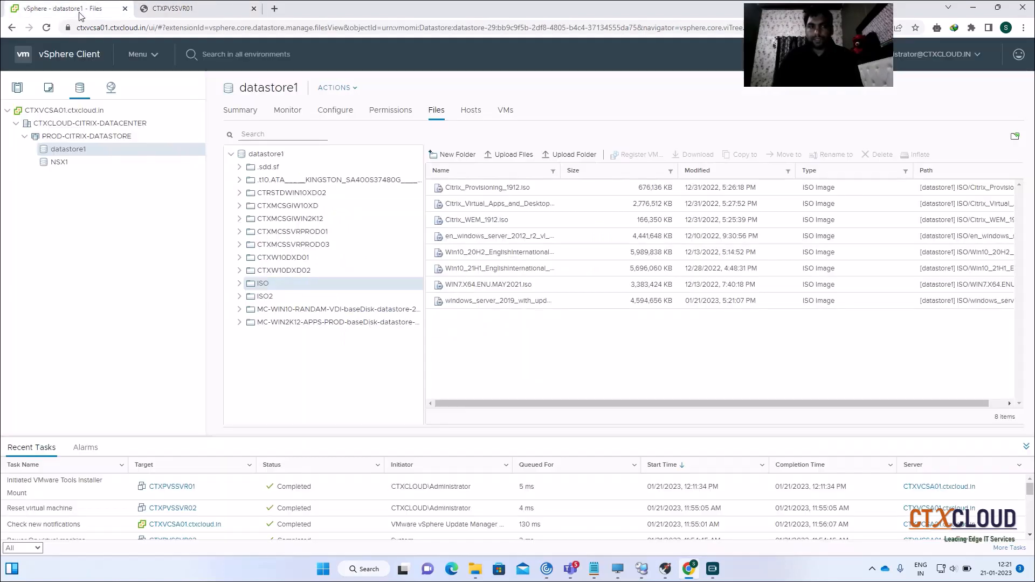
# Switch CTXPVSSVR01's CD/DVD drive 1 from the Windows Server ISO to Client Device
pyautogui.click(18, 88)
pyautogui.rightClick(78, 268)
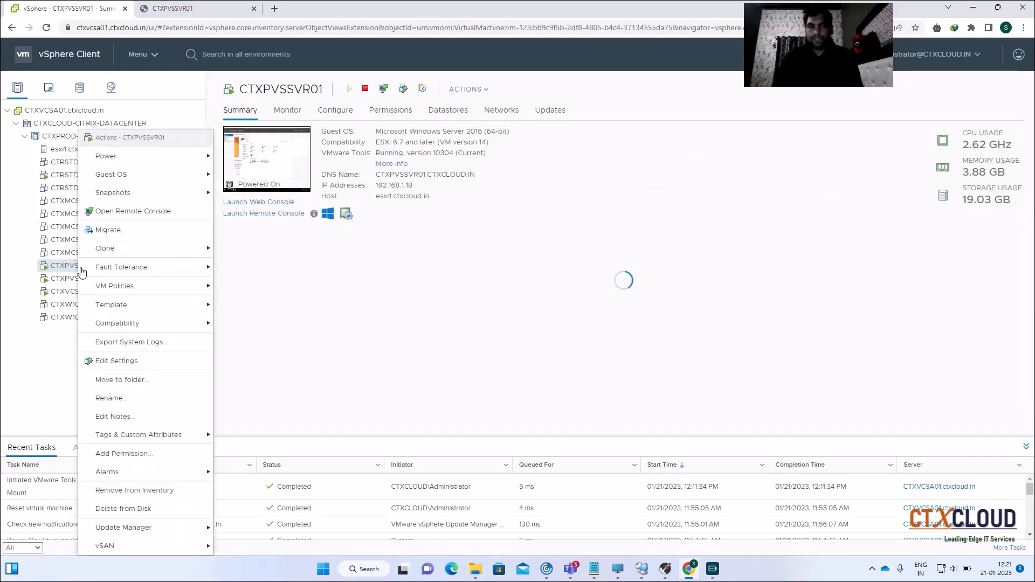
pyautogui.click(113, 359)
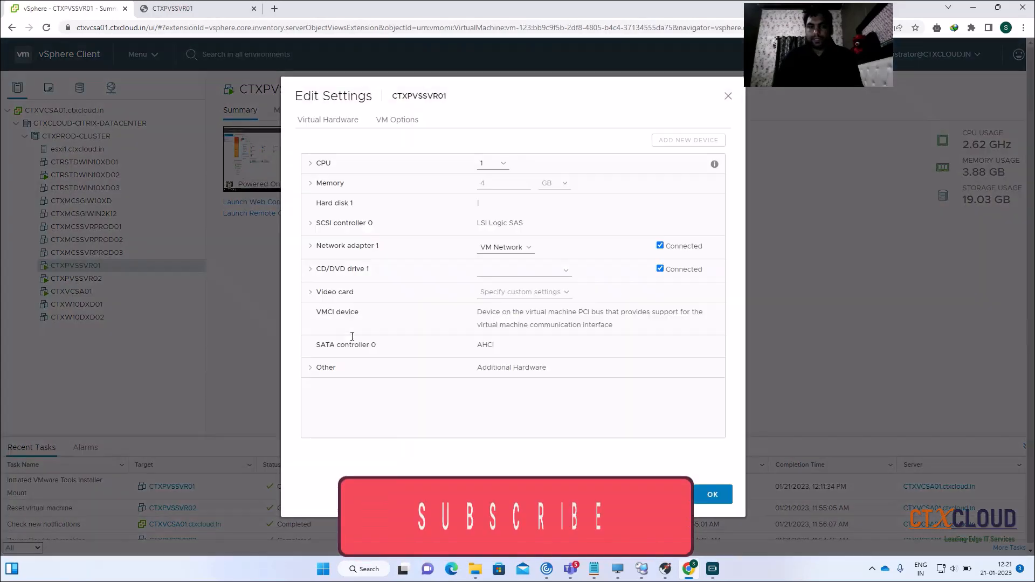
pyautogui.click(525, 271)
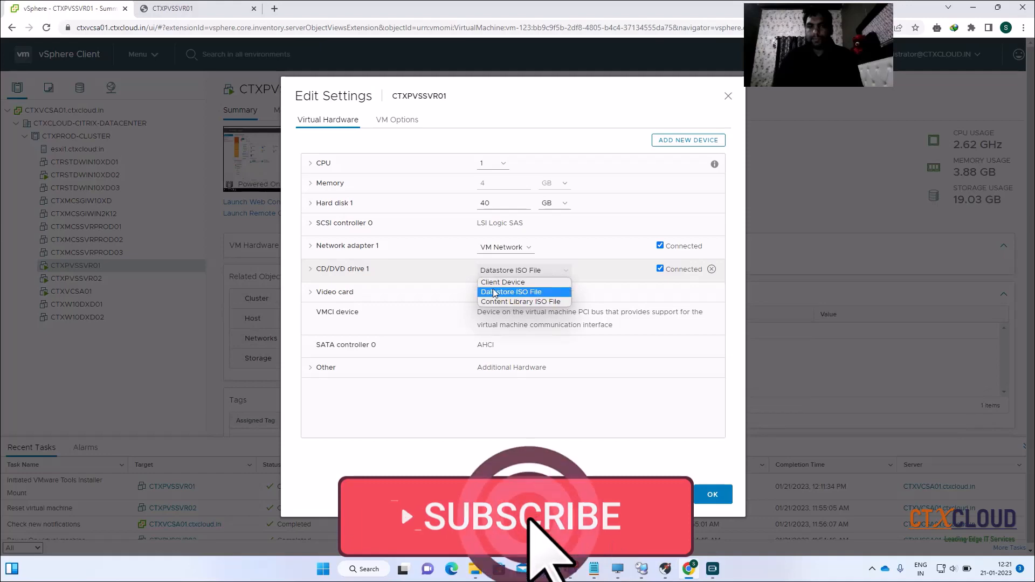
pyautogui.click(504, 279)
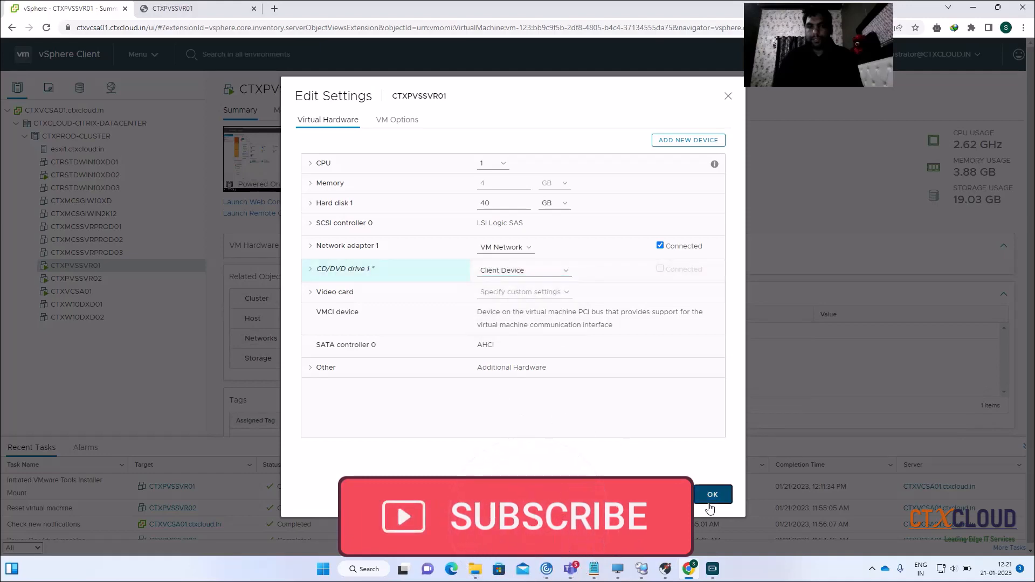
pyautogui.click(713, 494)
pyautogui.click(196, 7)
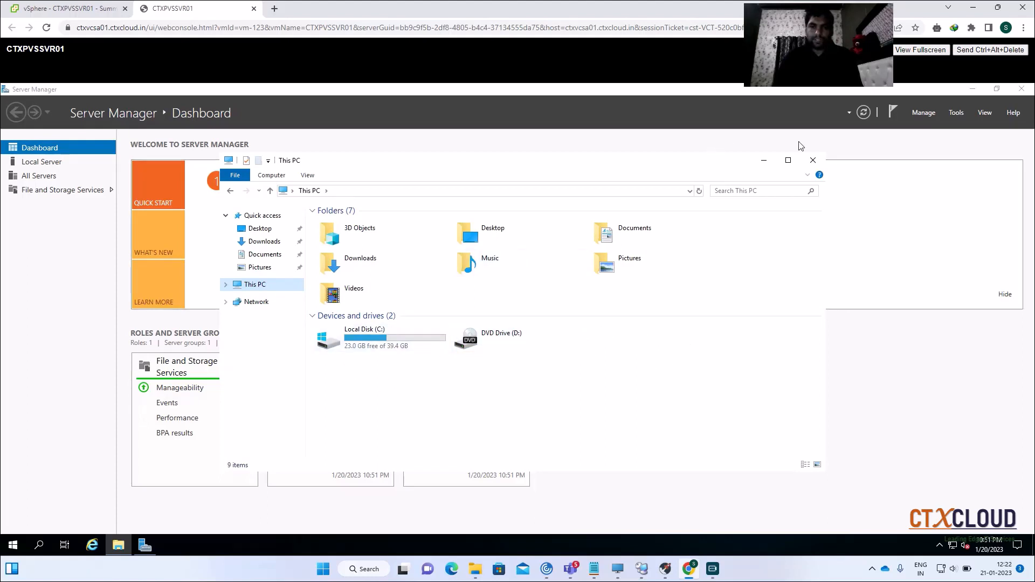
# Close the This PC window and Server Manager on CTXPVSSVR01's desktop
pyautogui.click(812, 160)
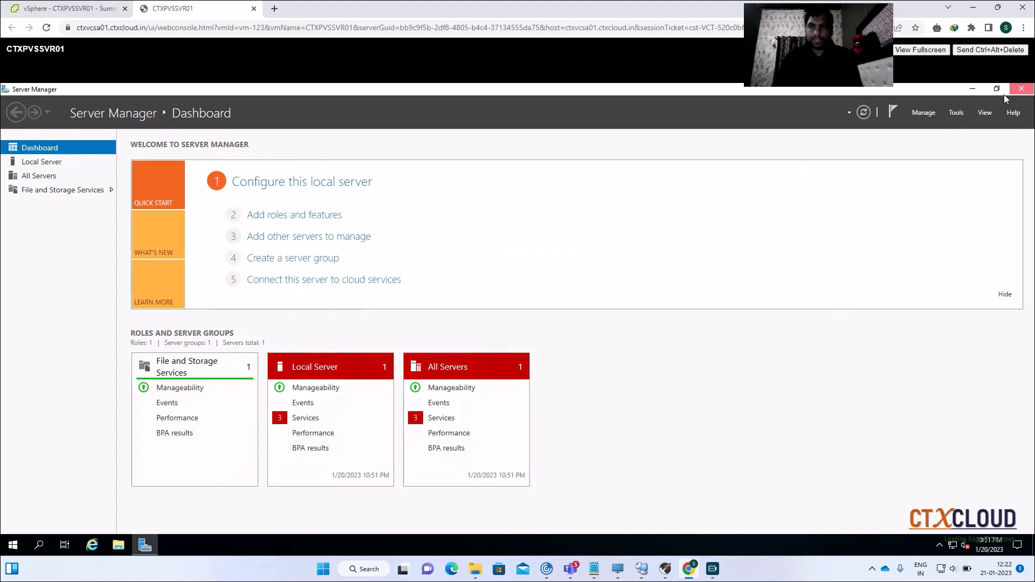
pyautogui.click(1021, 89)
pyautogui.rightClick(13, 545)
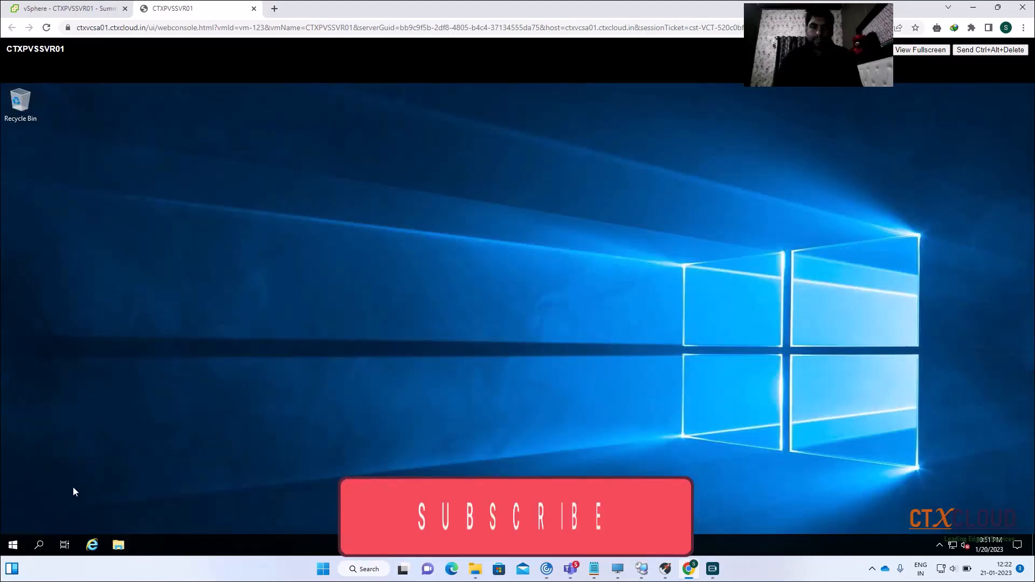
# Launch Disk Management with diskmgmt.msc and maximize its window
pyautogui.click(51, 488)
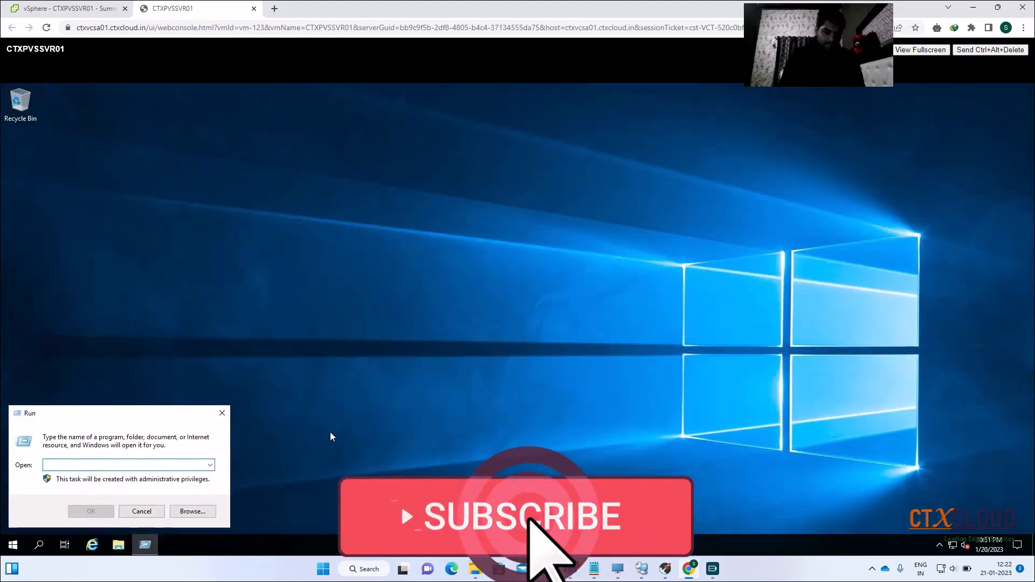
pyautogui.write('dis')
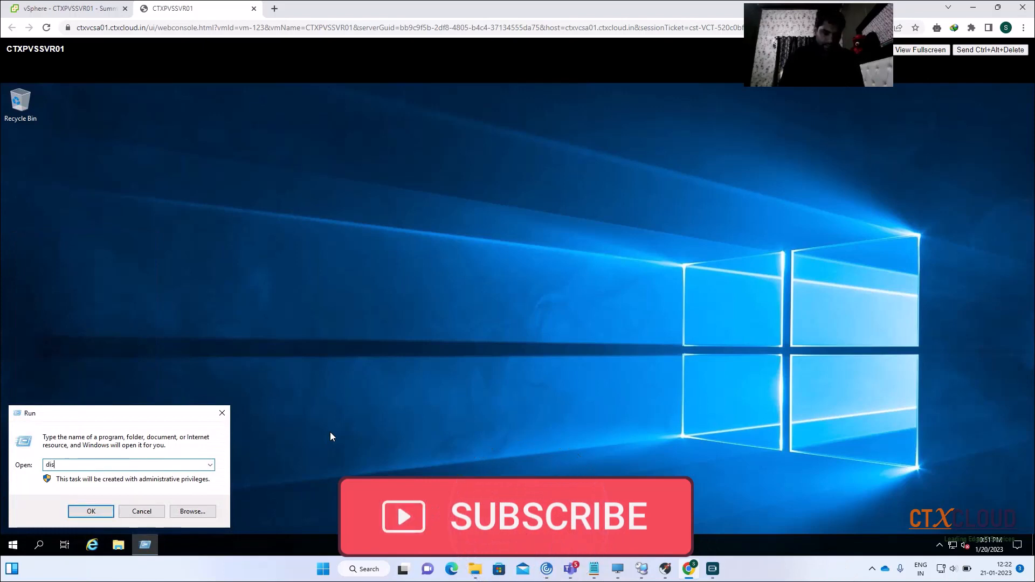
pyautogui.write('kmgmt')
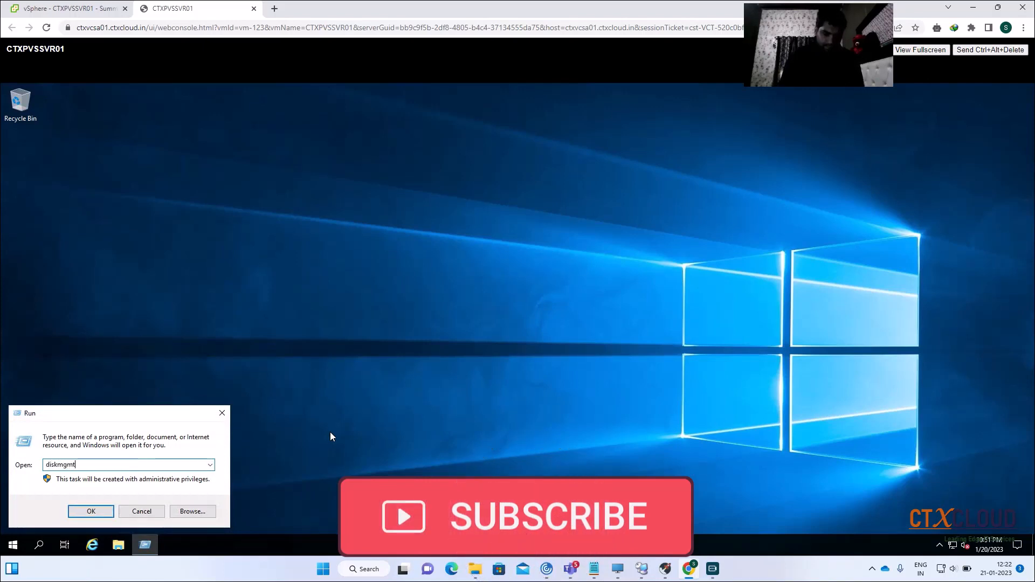
pyautogui.write('.msc')
pyautogui.press('Return')
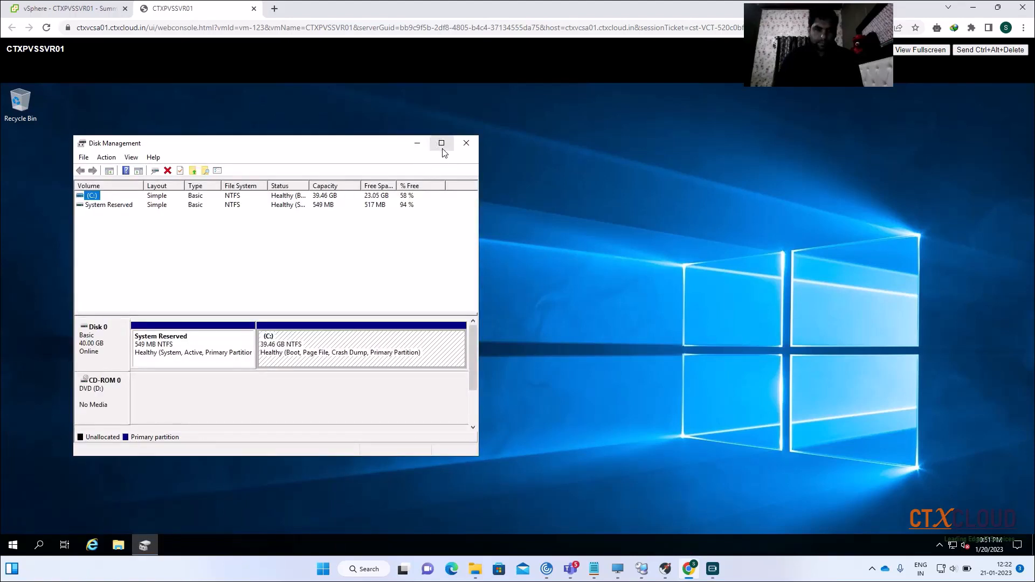
pyautogui.click(442, 143)
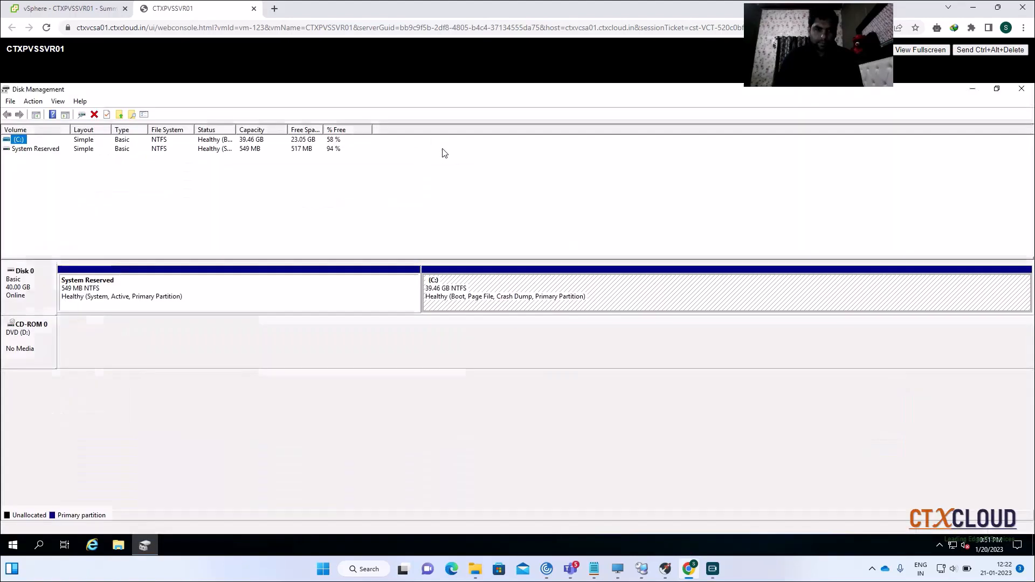
# Change the CD-ROM 0 drive letter from D to E and accept the warning
pyautogui.rightClick(29, 338)
pyautogui.click(96, 346)
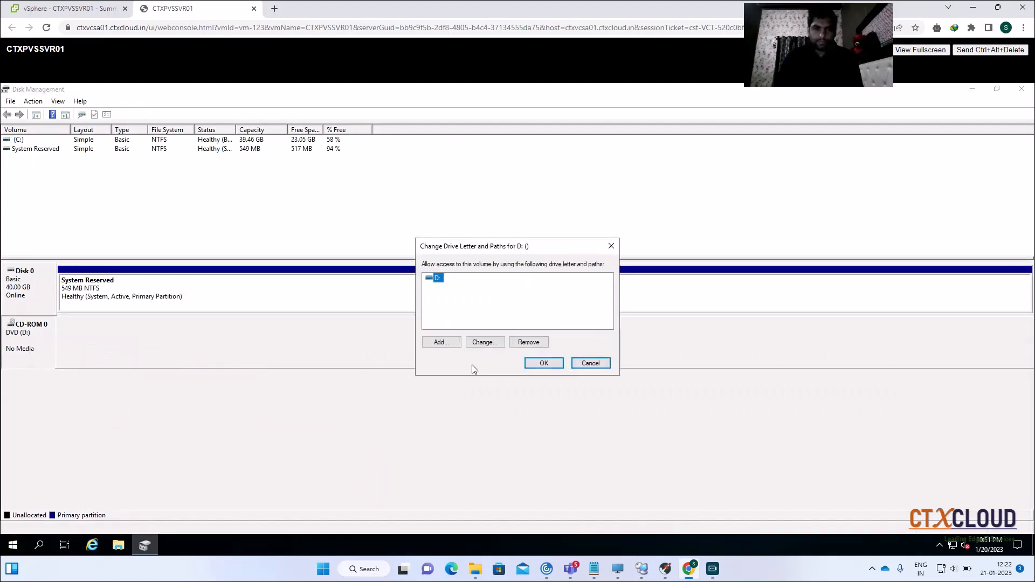
pyautogui.click(485, 342)
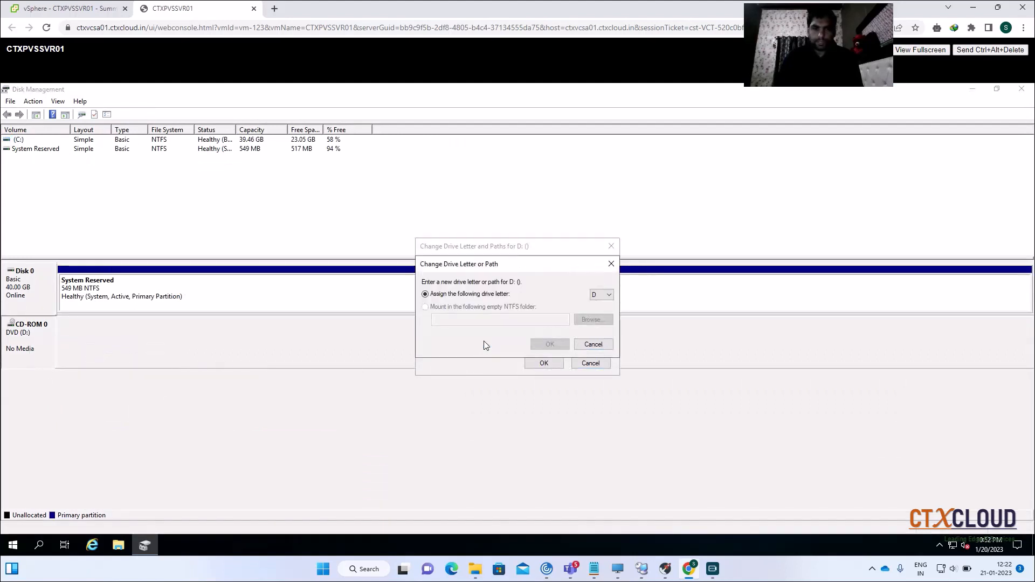
pyautogui.click(609, 294)
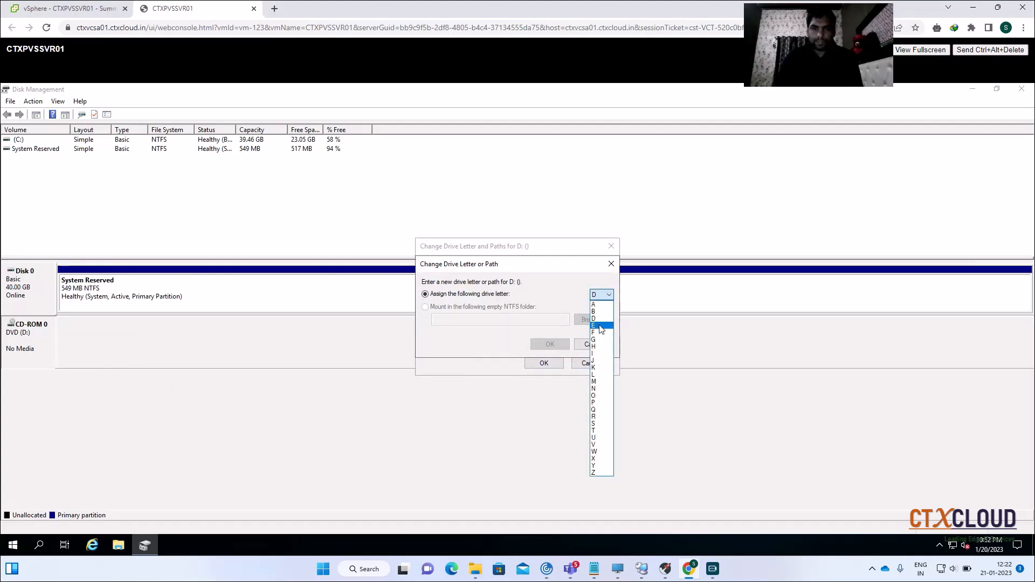
pyautogui.click(601, 326)
pyautogui.click(550, 347)
pyautogui.click(549, 363)
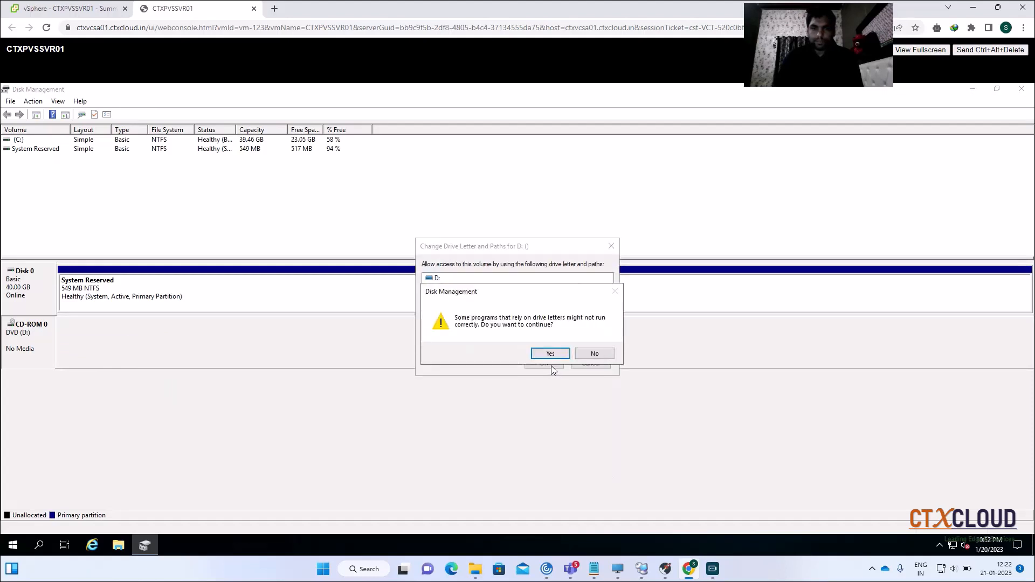
pyautogui.click(550, 352)
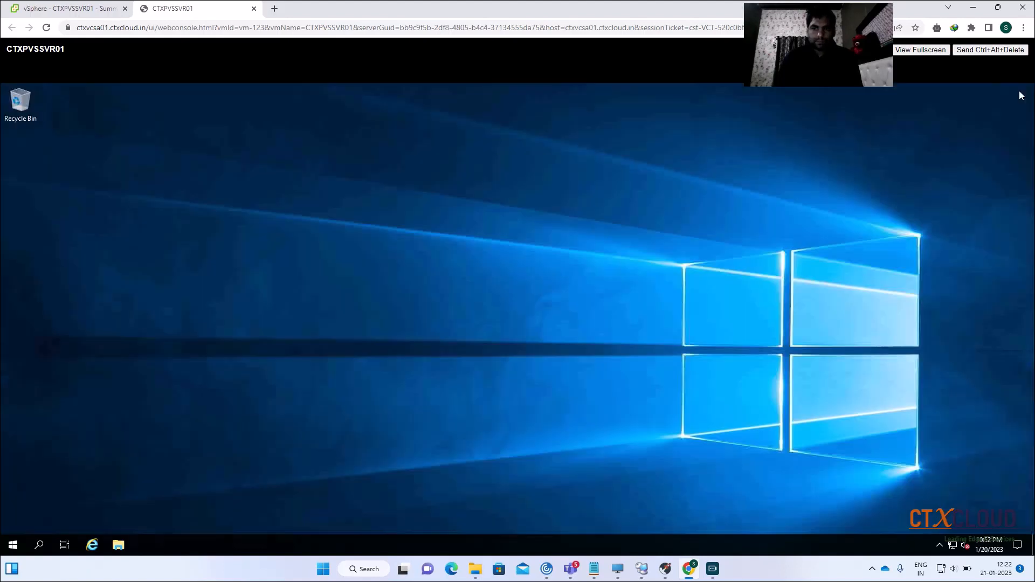
# Close Disk Management, shut down CTXPVSSVR01, and return to its vSphere summary page
pyautogui.click(1020, 92)
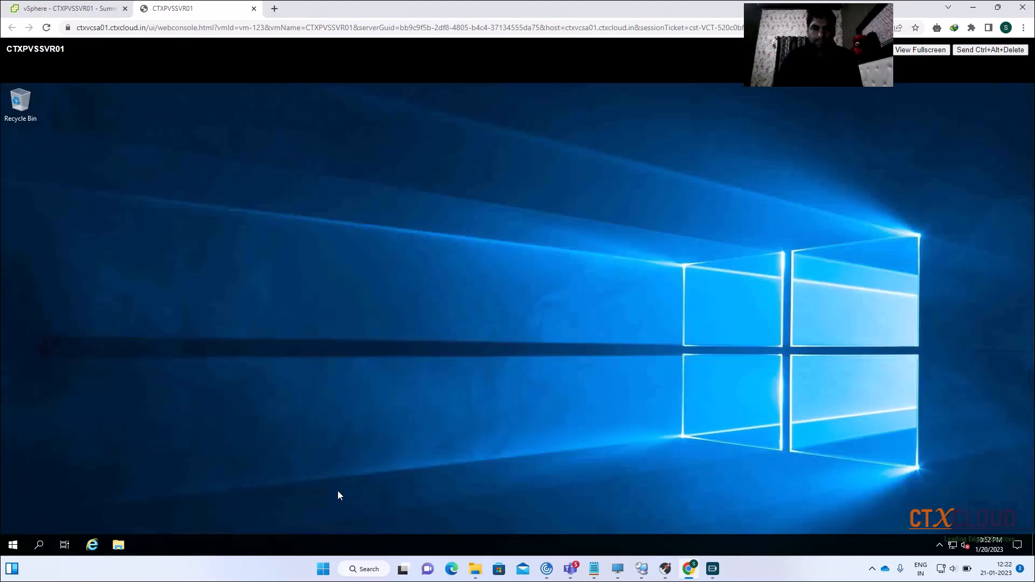
pyautogui.rightClick(13, 545)
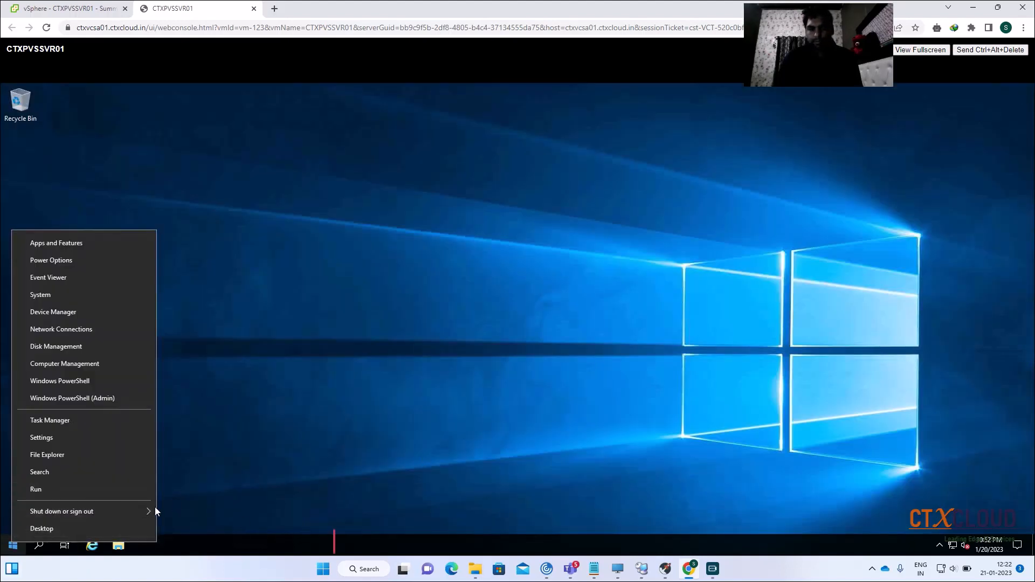
pyautogui.moveTo(119, 513)
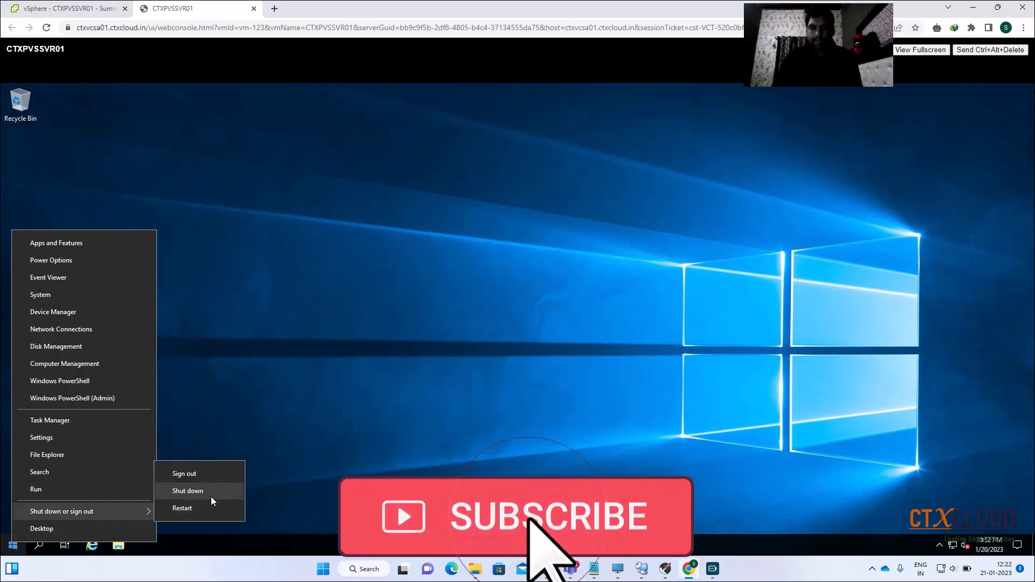
pyautogui.click(212, 496)
pyautogui.click(175, 521)
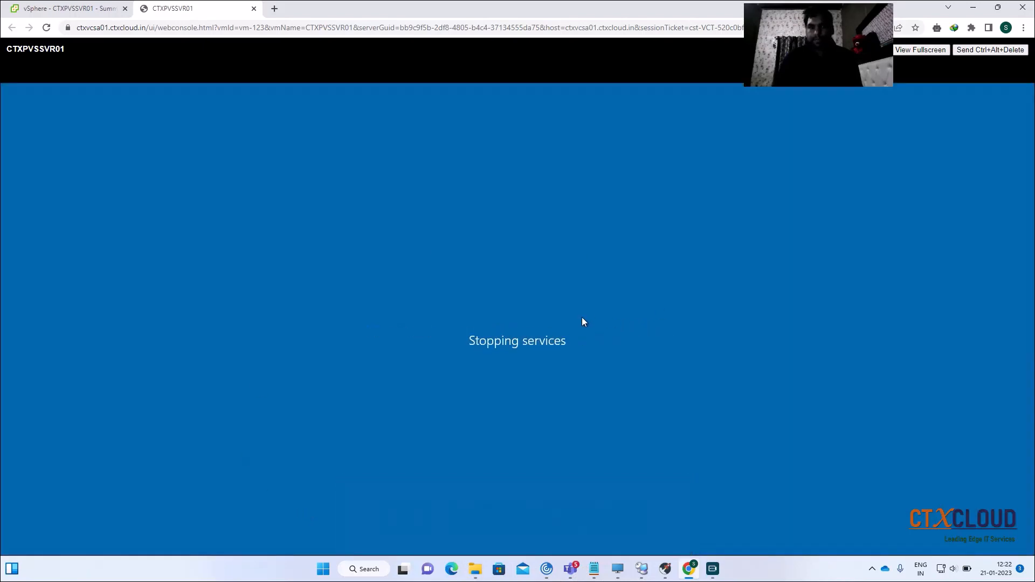
pyautogui.click(74, 11)
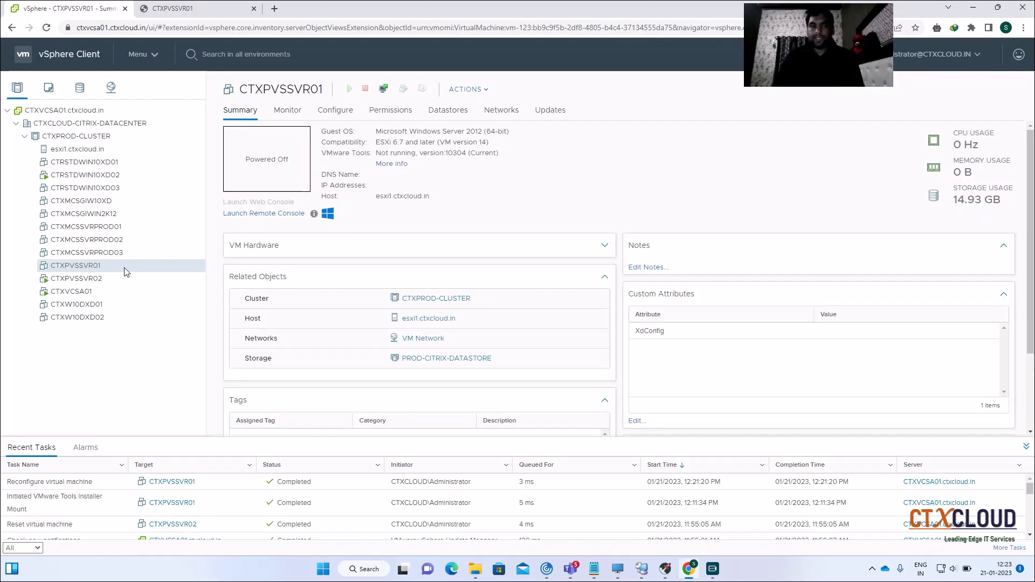
# Add a new hard disk to CTXPVSSVR01 sized 250 GB
pyautogui.rightClick(125, 271)
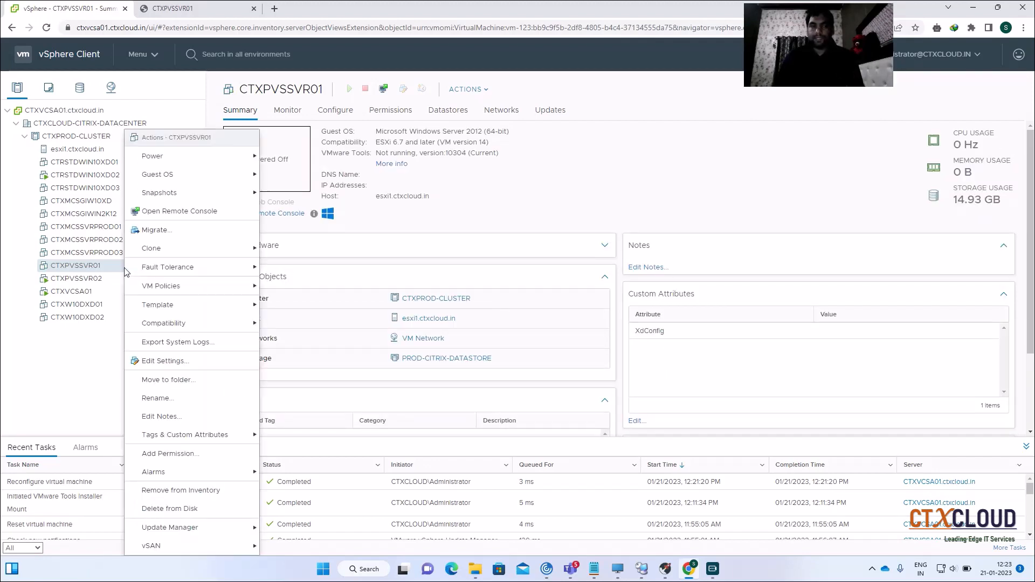
pyautogui.click(183, 367)
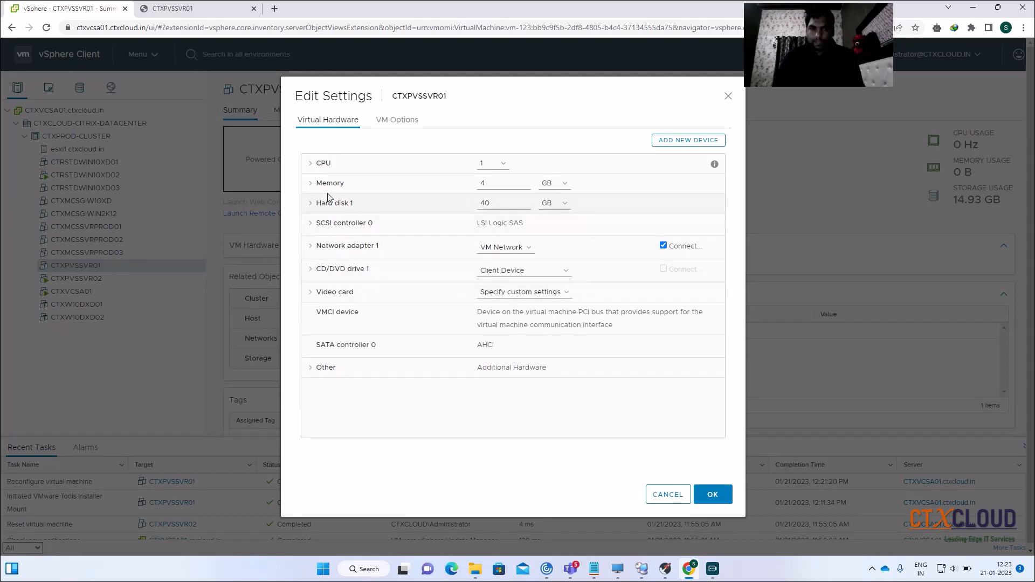
pyautogui.click(683, 140)
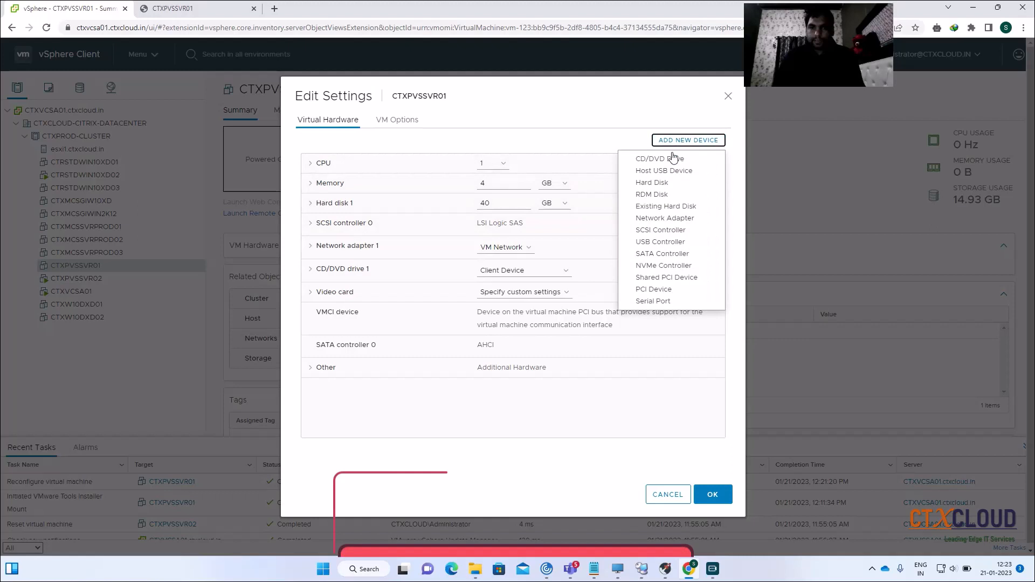
pyautogui.click(659, 183)
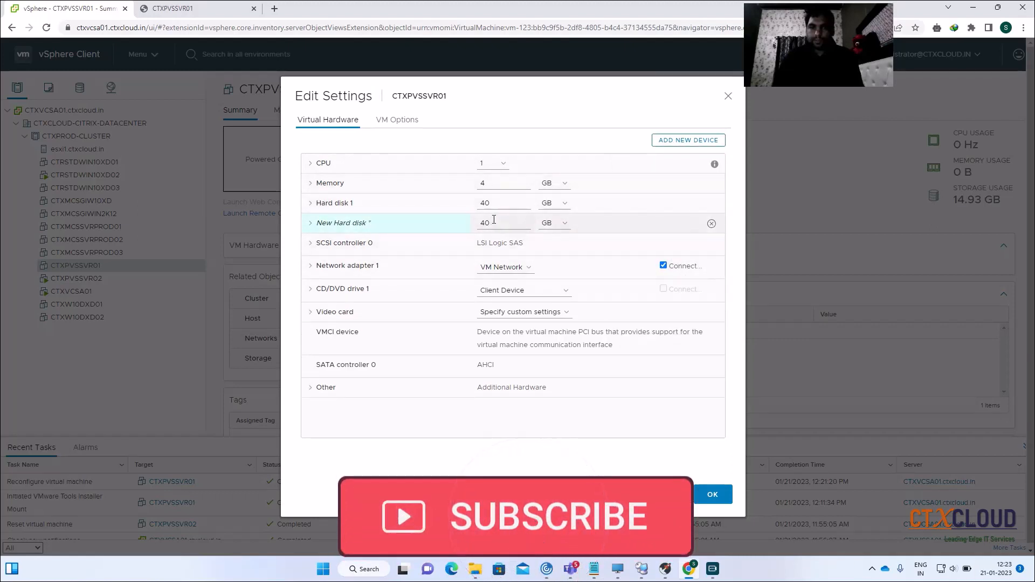
pyautogui.press('BackSpace')
pyautogui.write('250')
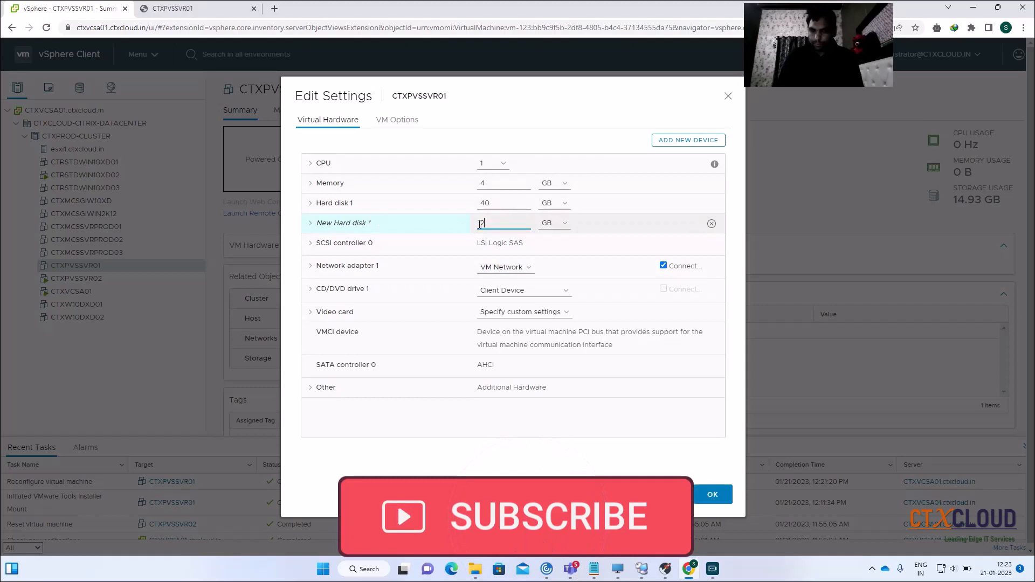
# Make the new disk Thin Provision, save, and accept the datastore placement recommendation
pyautogui.click(313, 227)
pyautogui.click(520, 306)
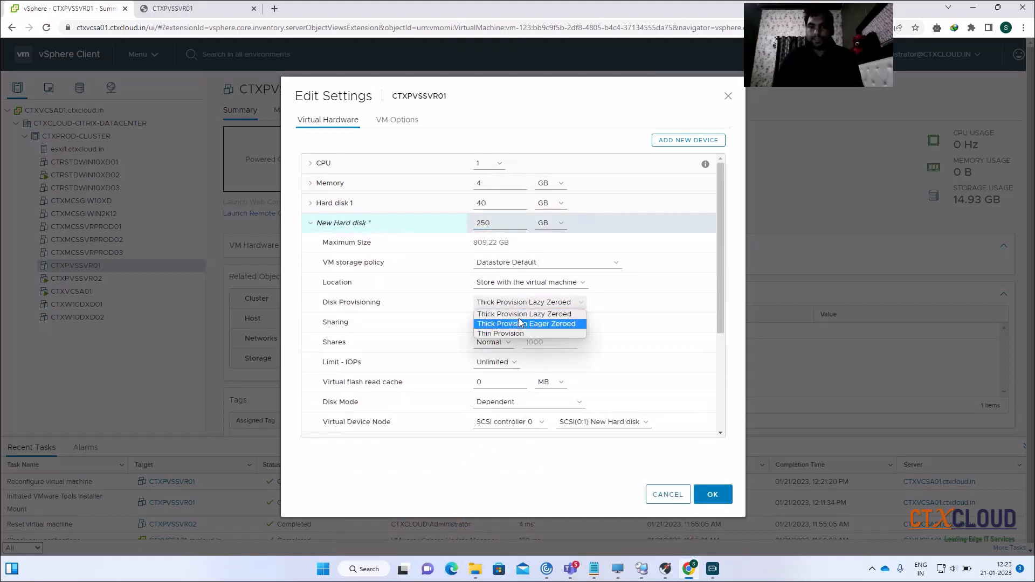
pyautogui.click(517, 335)
pyautogui.scroll(-3, 723, 312)
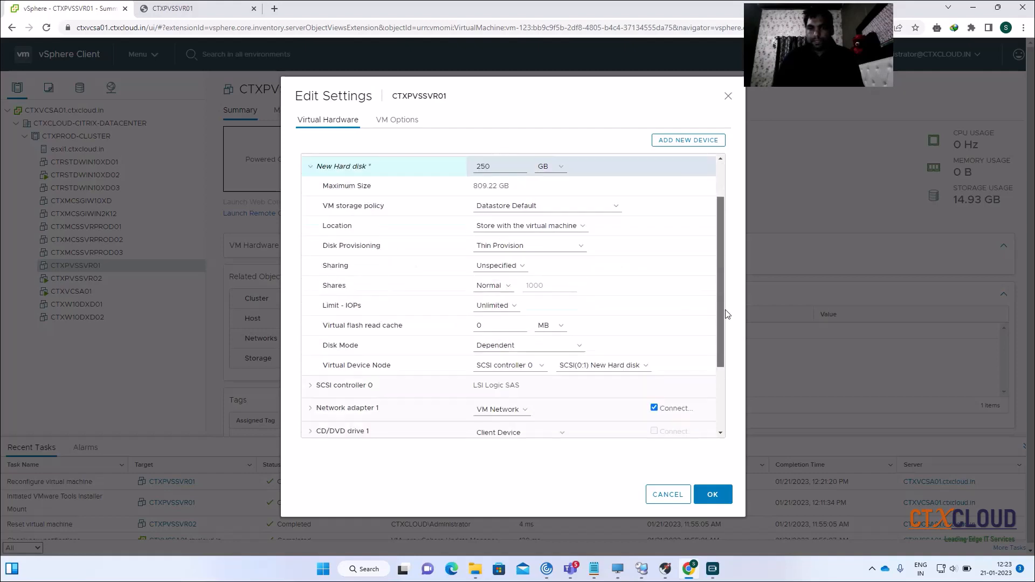
pyautogui.click(712, 495)
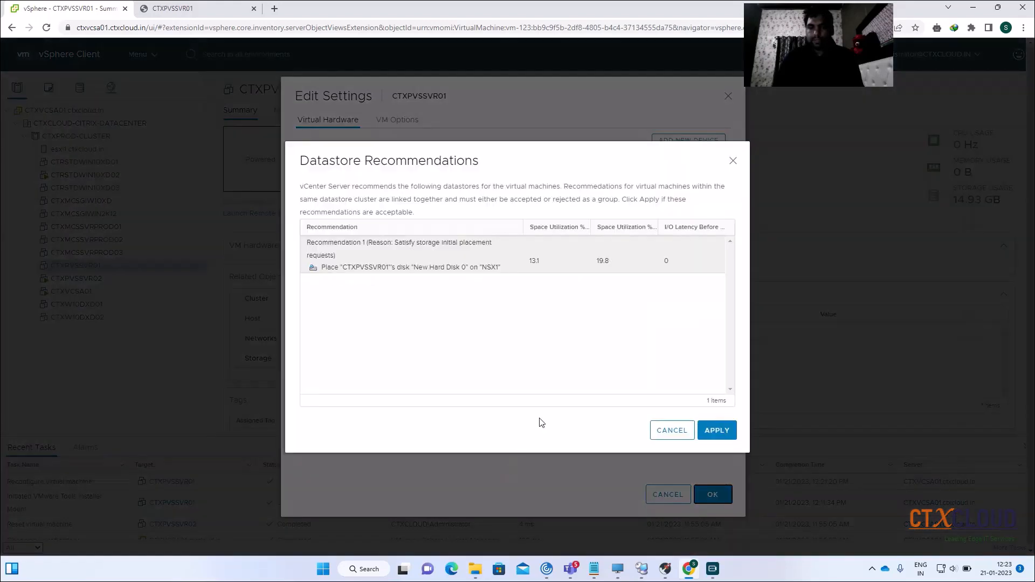
pyautogui.click(707, 430)
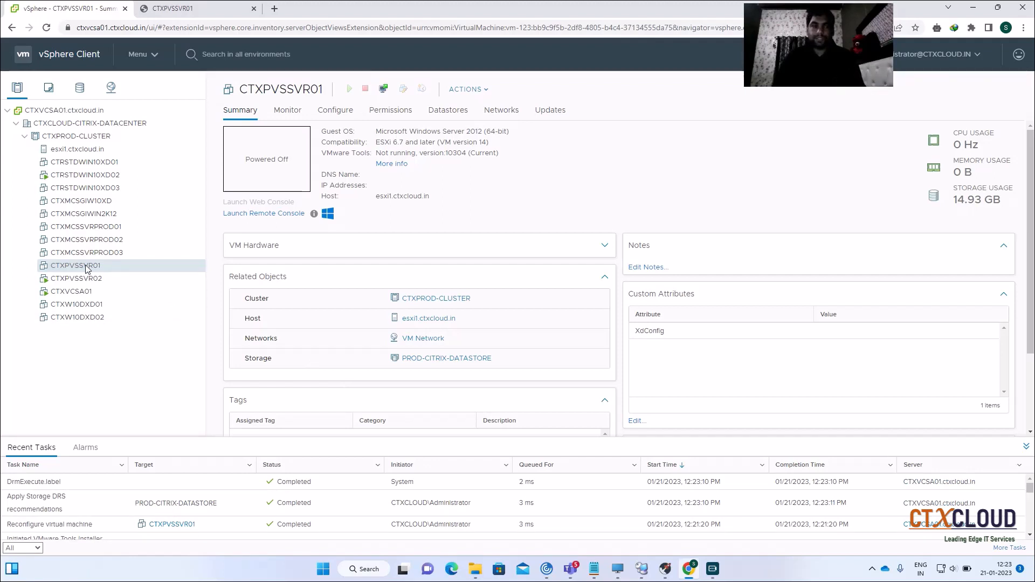
# Power on the CTXPVSSVR01 virtual machine
pyautogui.rightClick(86, 267)
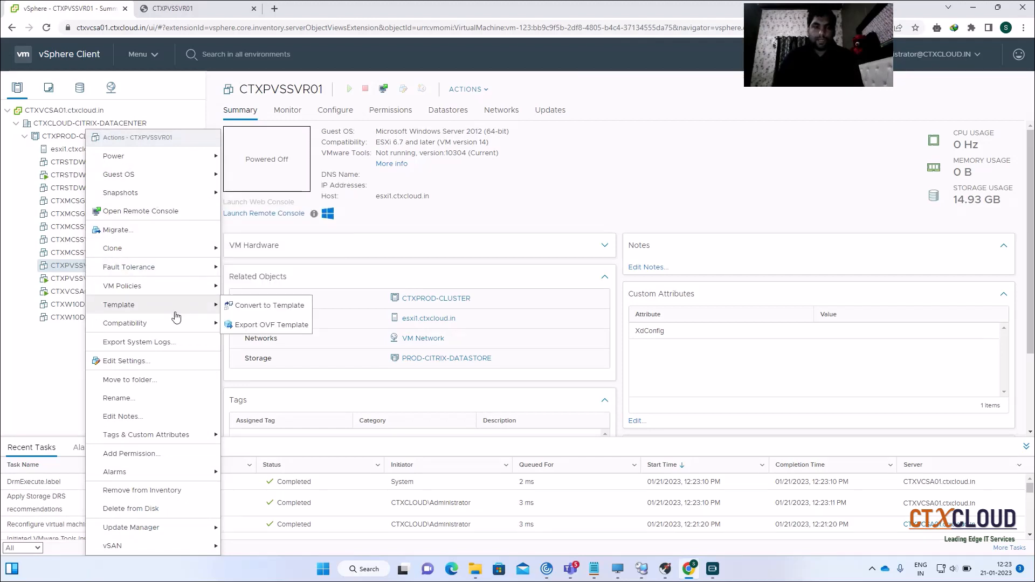
pyautogui.moveTo(153, 254)
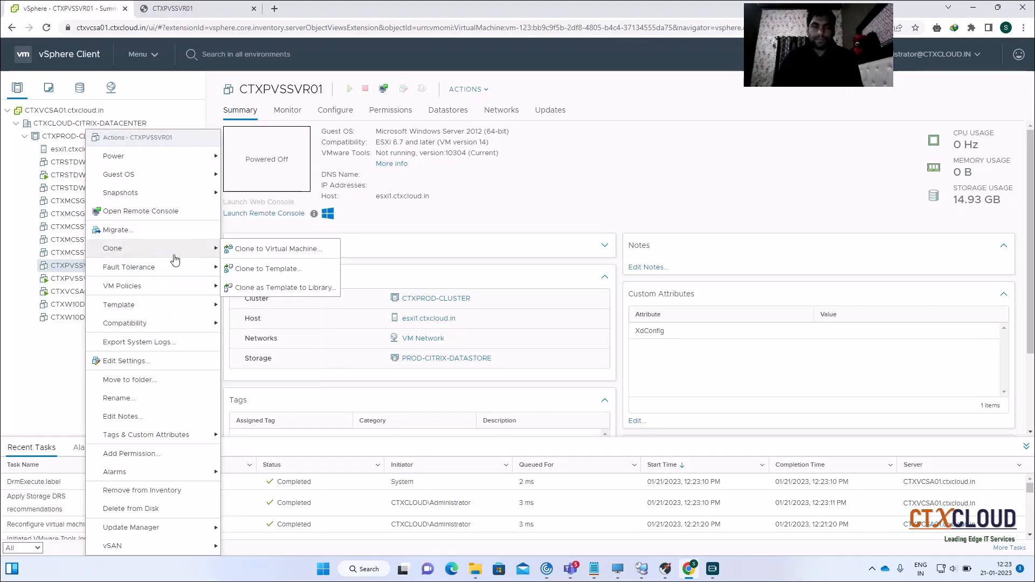
pyautogui.moveTo(150, 161)
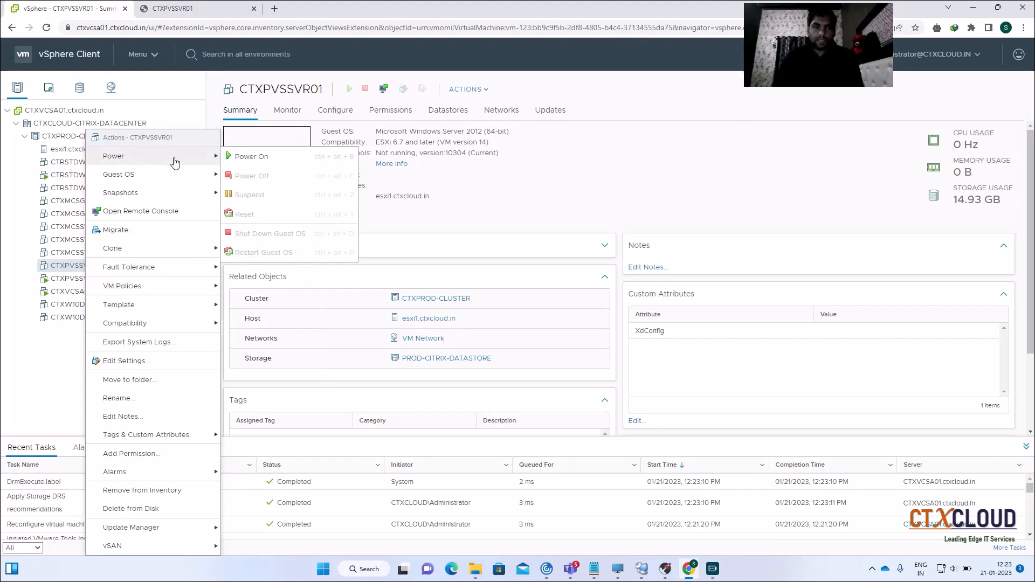
pyautogui.click(277, 158)
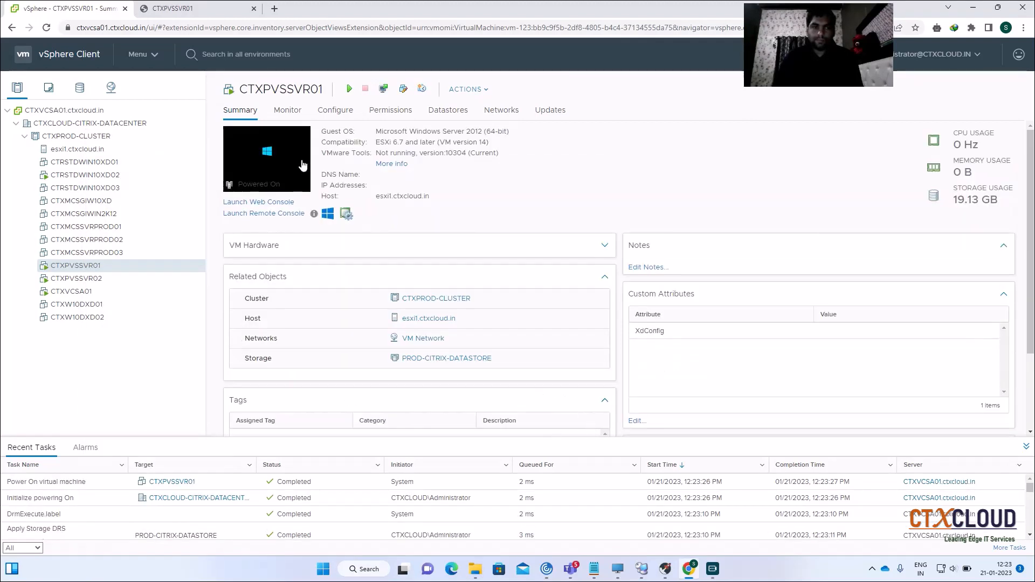
# Close the stale console tab and open a new web console to CTXPVSSVR01
pyautogui.click(227, 8)
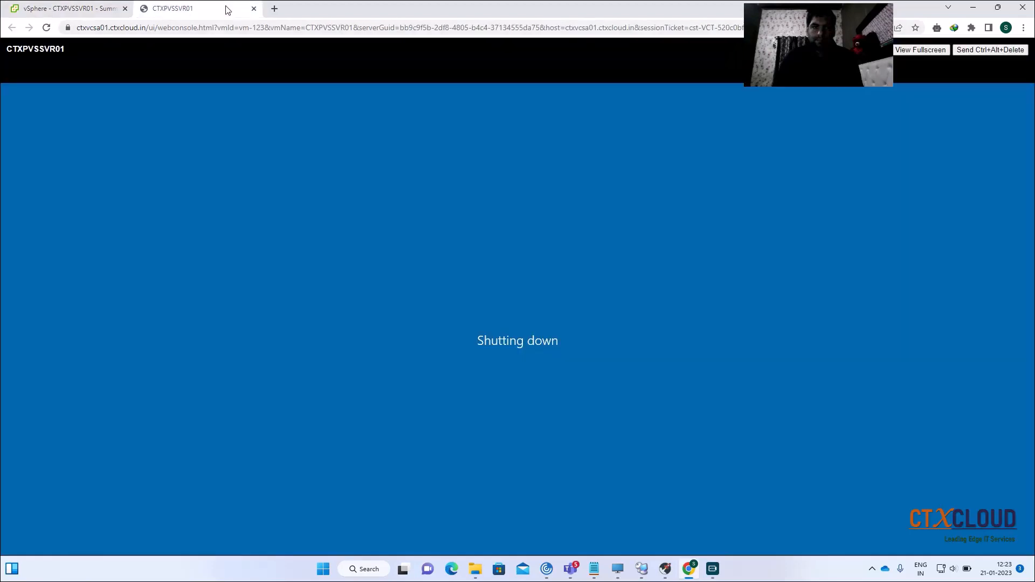
pyautogui.click(253, 9)
pyautogui.click(261, 138)
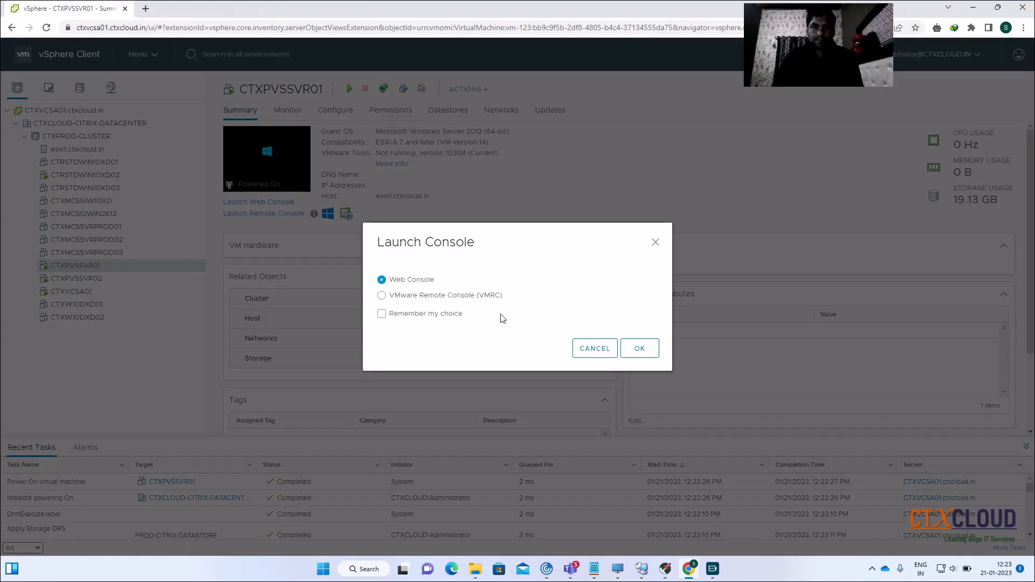
pyautogui.click(628, 347)
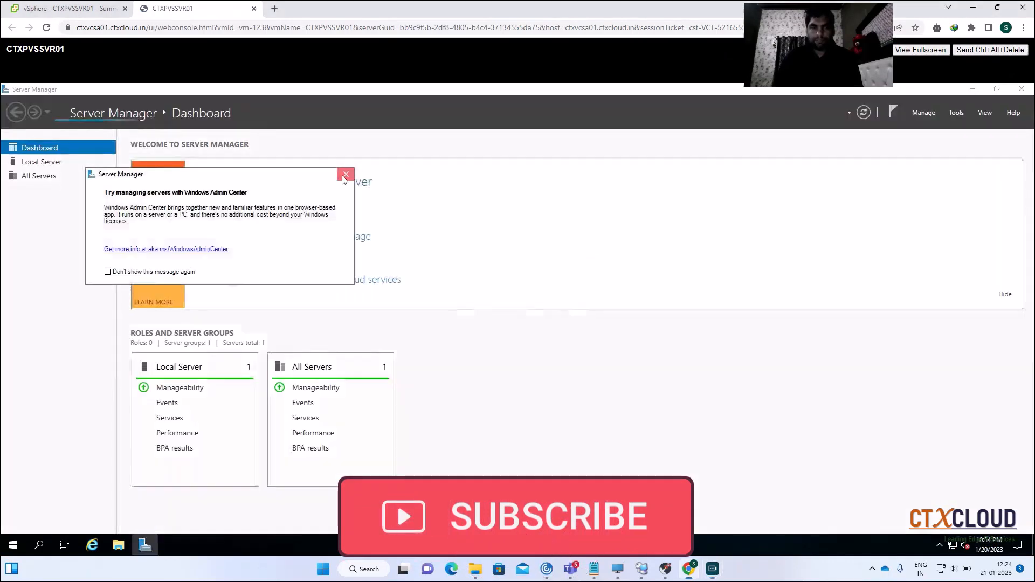
# Dismiss the Windows Admin Center prompt, check This PC's drives, then close Server Manager and This PC
pyautogui.click(346, 174)
pyautogui.click(118, 545)
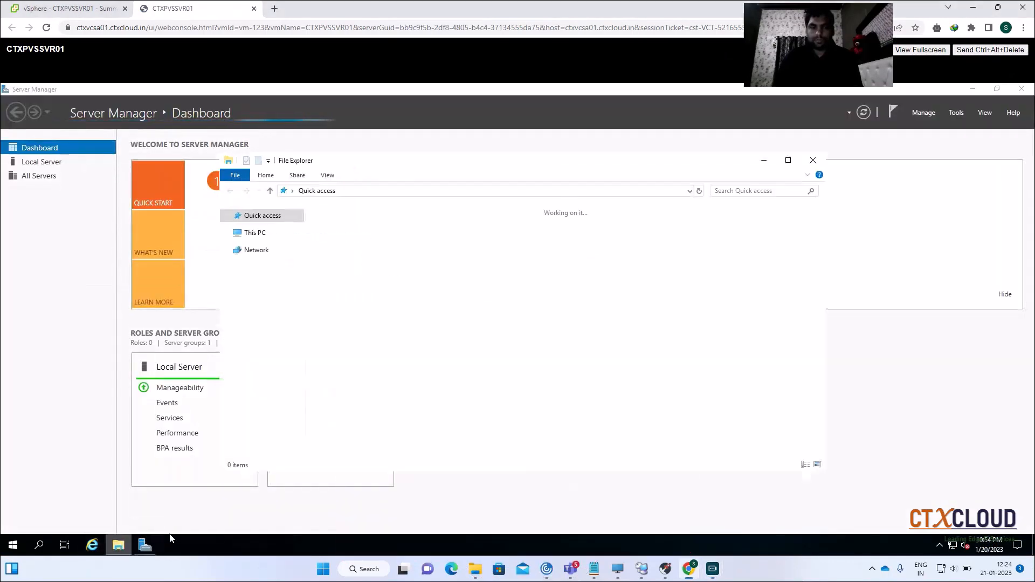
pyautogui.click(269, 285)
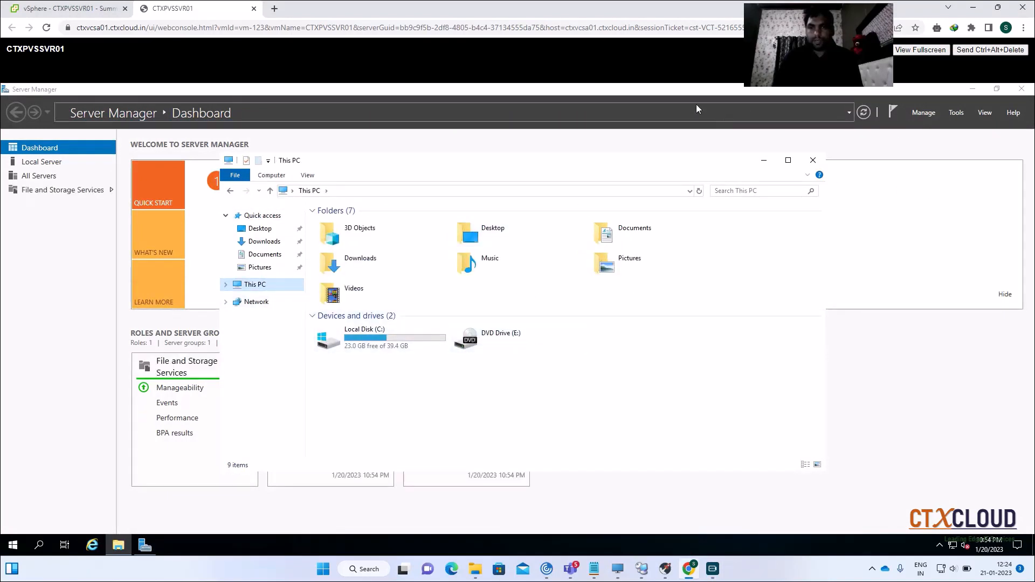
pyautogui.doubleClick(593, 93)
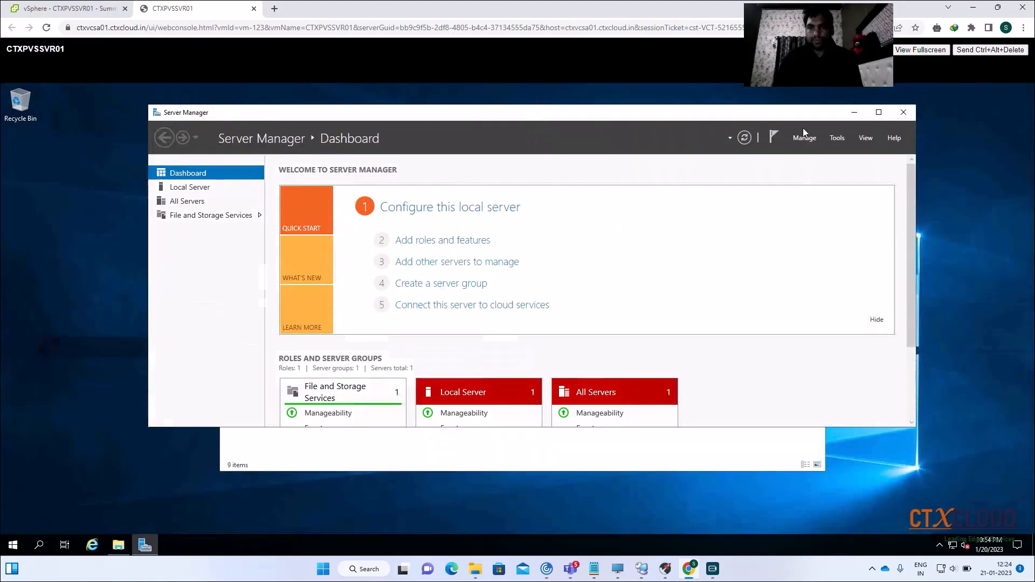
pyautogui.click(900, 119)
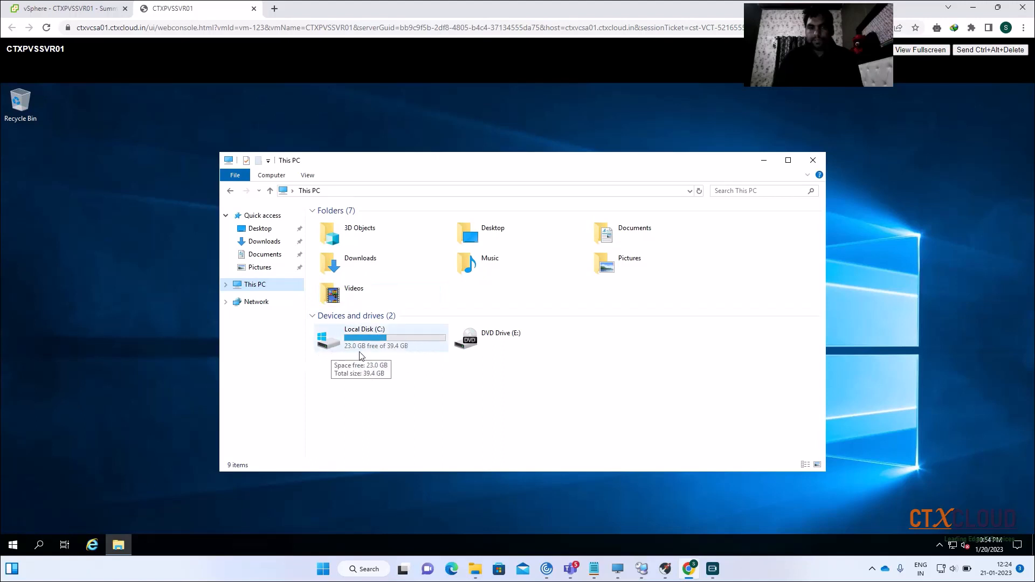
pyautogui.click(813, 160)
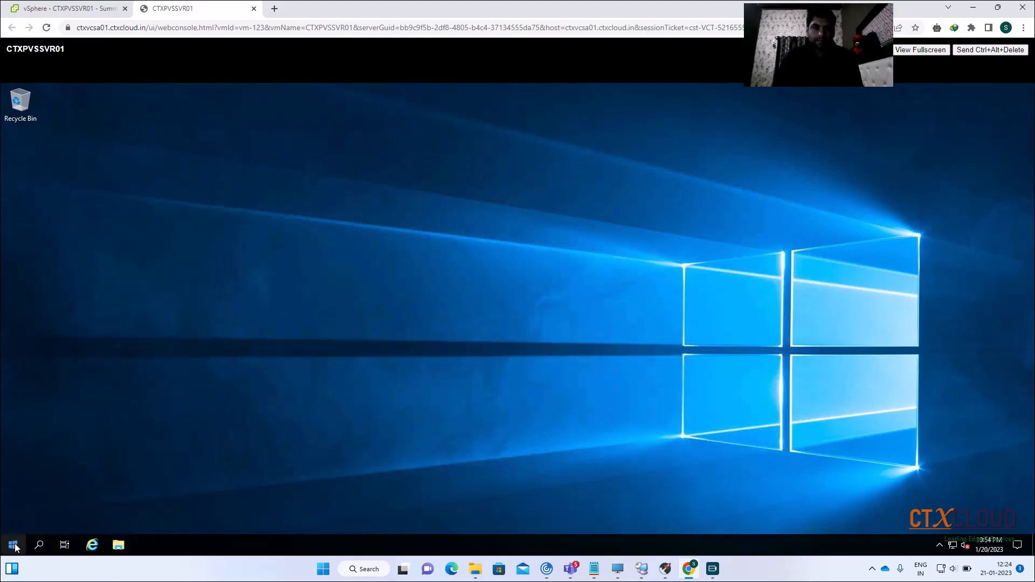
# Open Disk Management maximized and bring the offline 250 GB Disk 1 online
pyautogui.press('super+x')
pyautogui.click(66, 490)
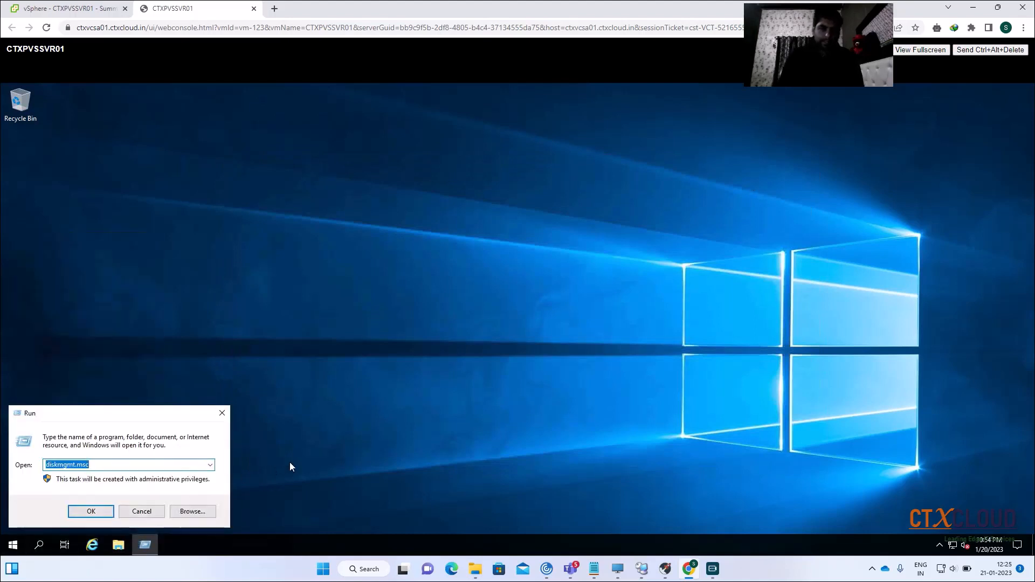
pyautogui.press('Return')
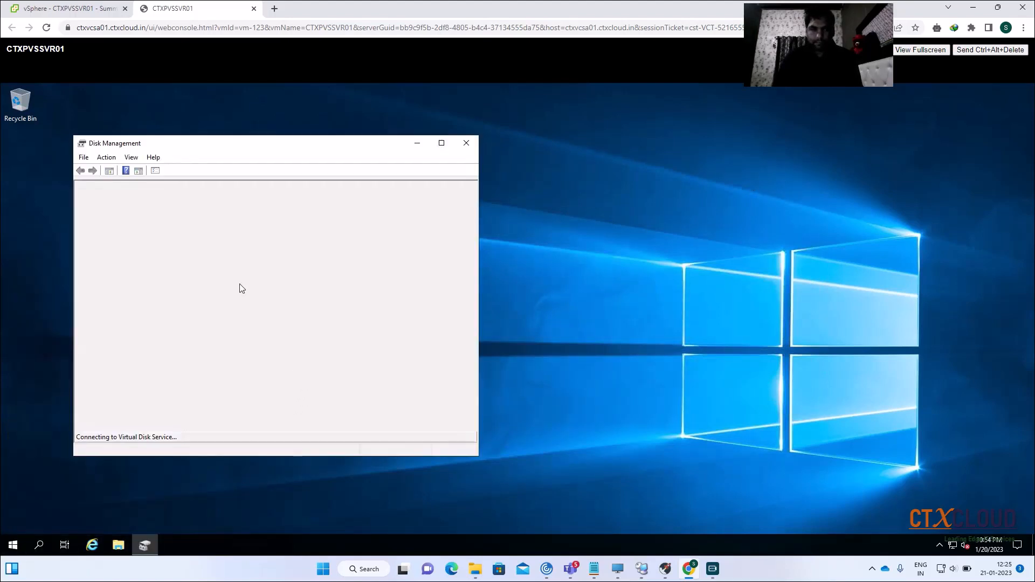
pyautogui.click(441, 144)
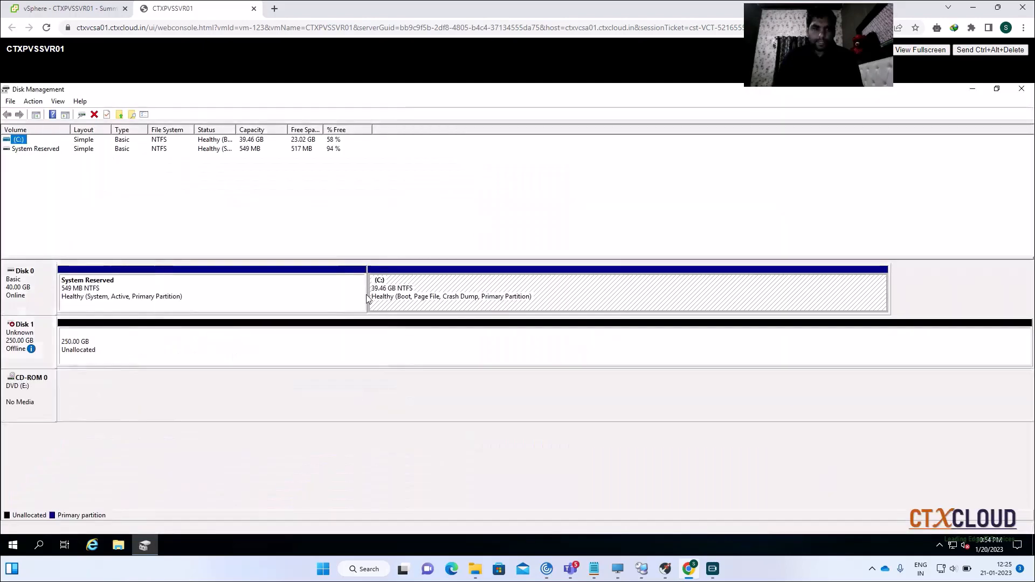
pyautogui.rightClick(22, 336)
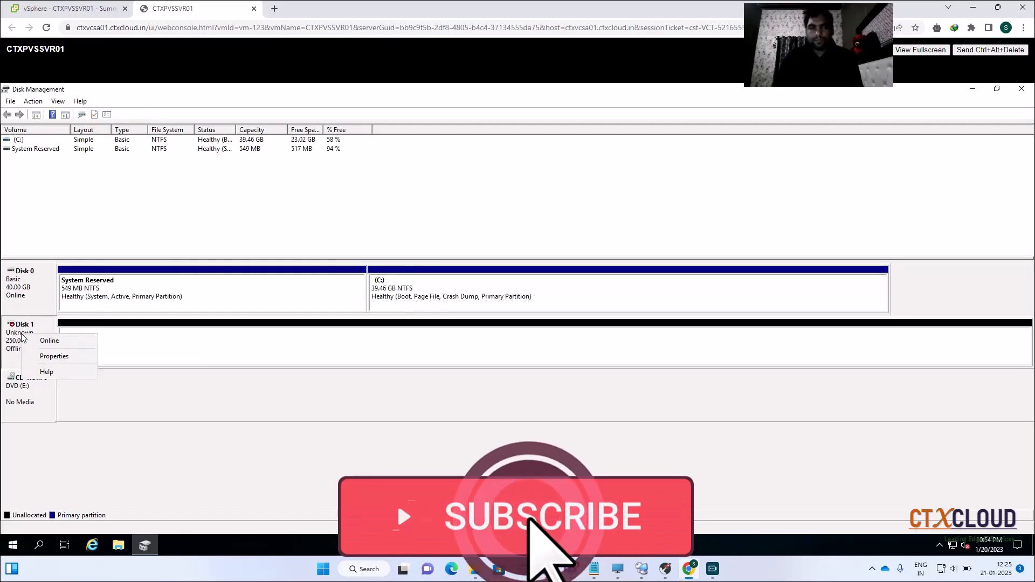
pyautogui.click(48, 342)
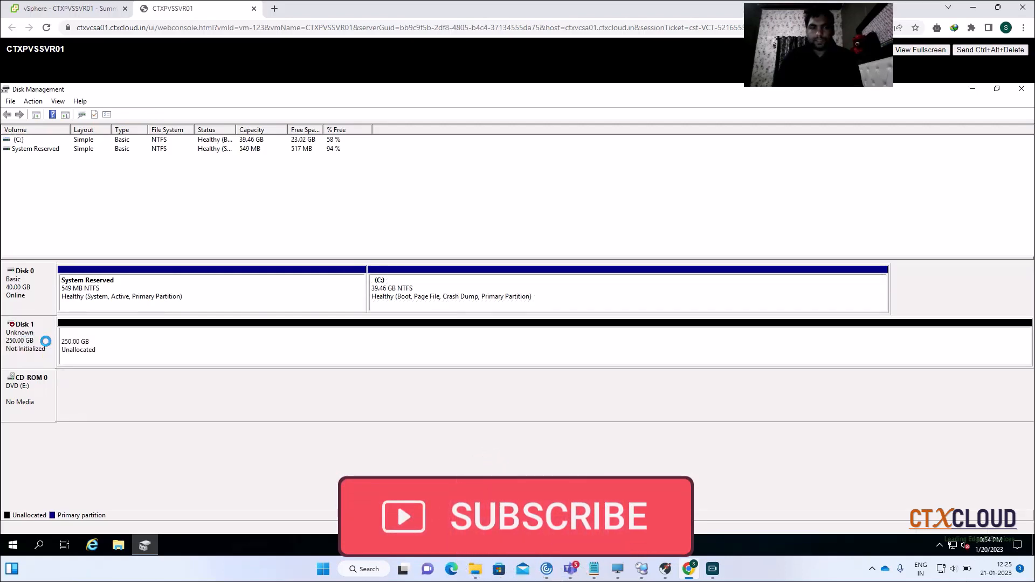
# Initialize Disk 1 with the MBR partition style
pyautogui.rightClick(30, 335)
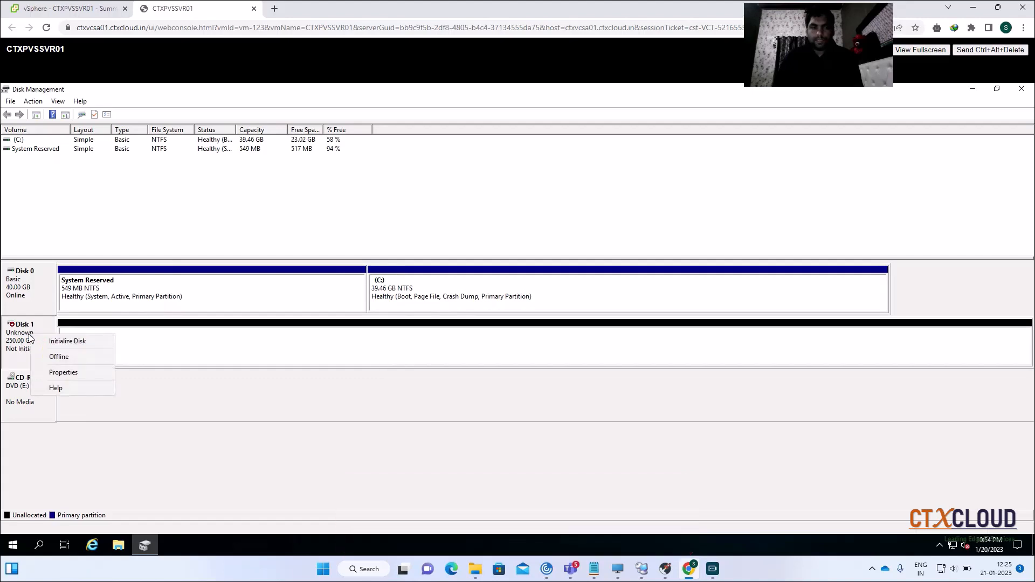
pyautogui.click(67, 342)
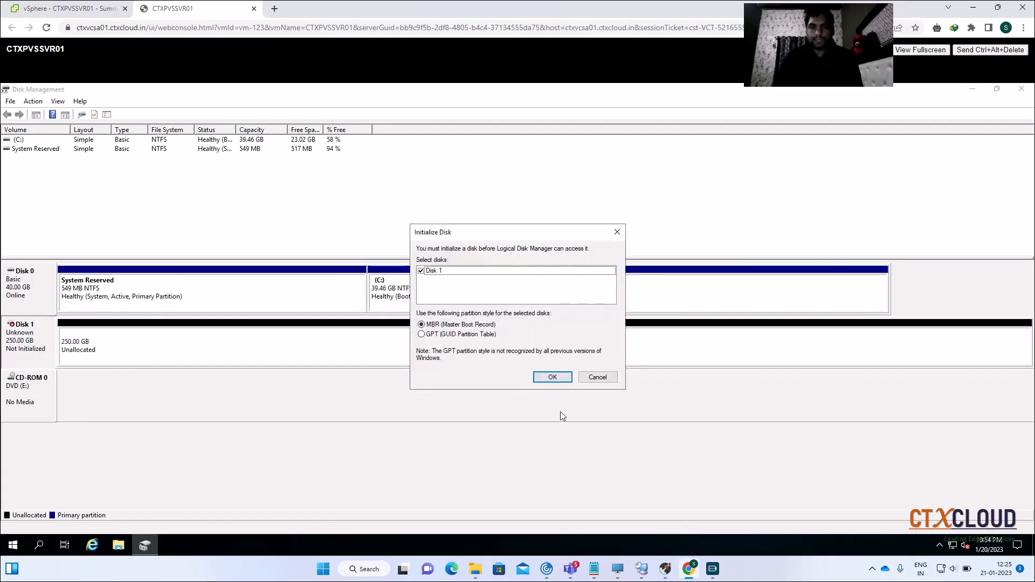
pyautogui.click(544, 374)
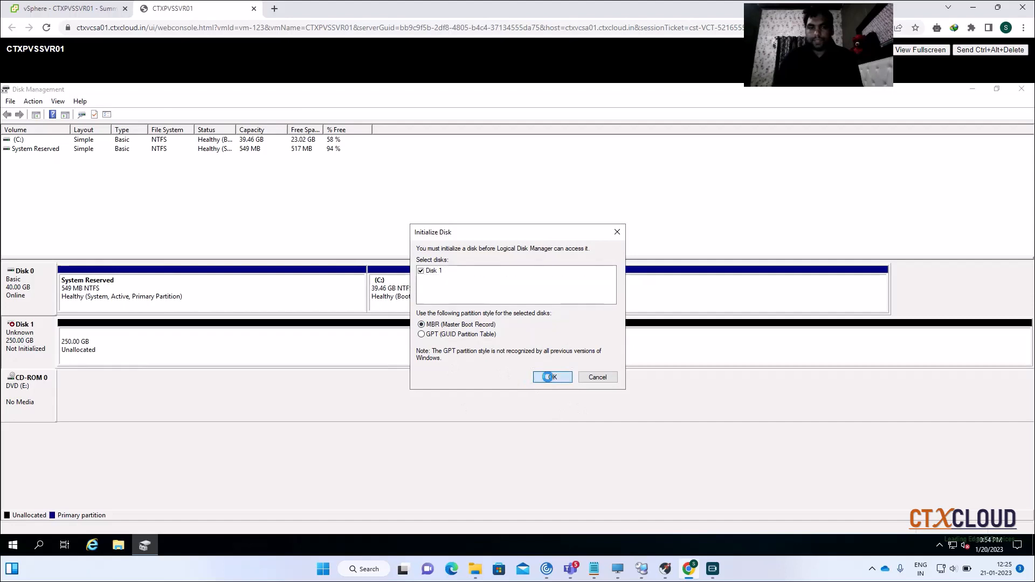
# Create a full 255997 MB NTFS simple volume on Disk 1 with drive letter D
pyautogui.rightClick(330, 349)
pyautogui.click(386, 354)
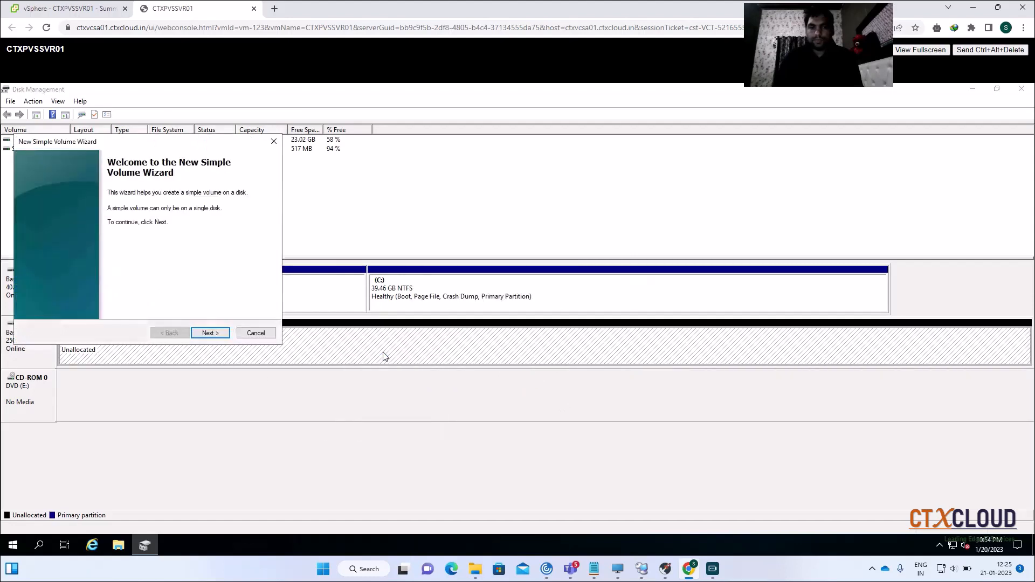
pyautogui.click(210, 334)
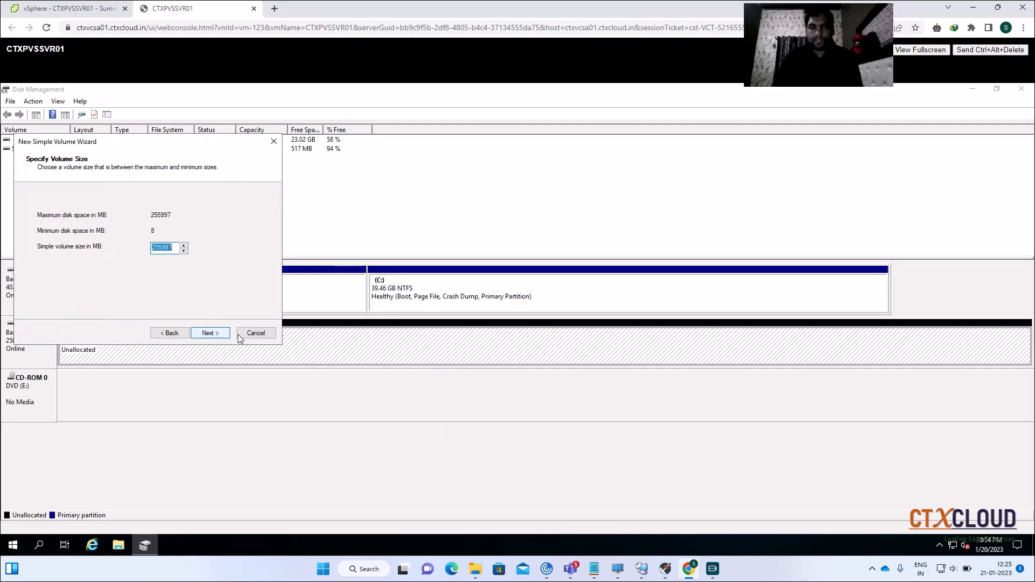
pyautogui.click(210, 333)
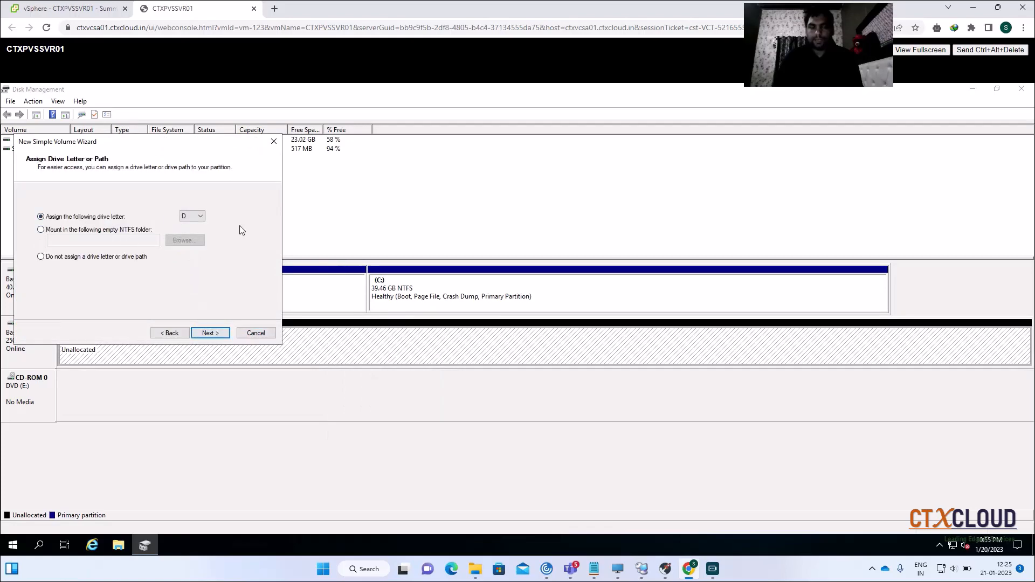
pyautogui.click(212, 335)
pyautogui.click(212, 335)
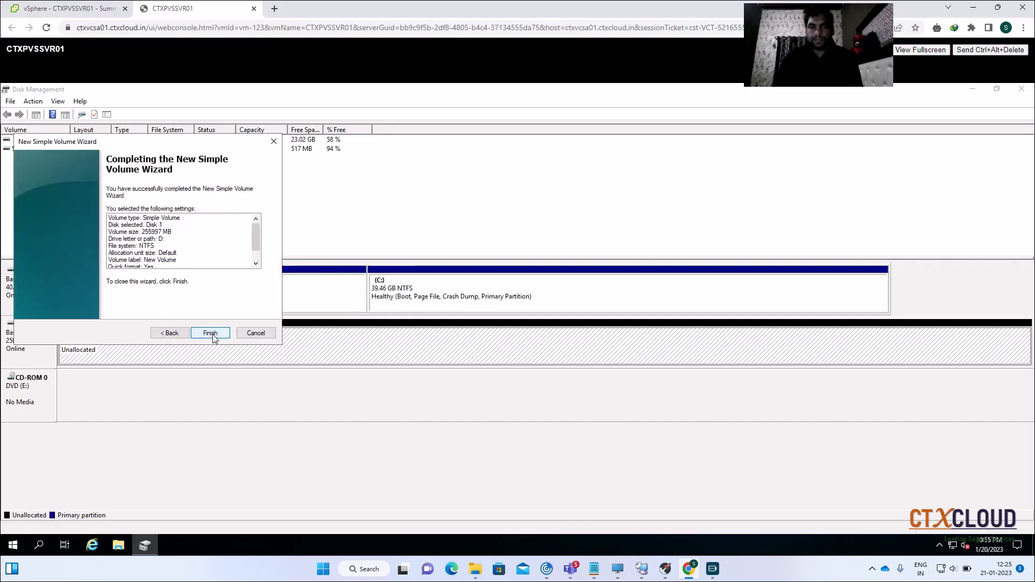
pyautogui.click(212, 334)
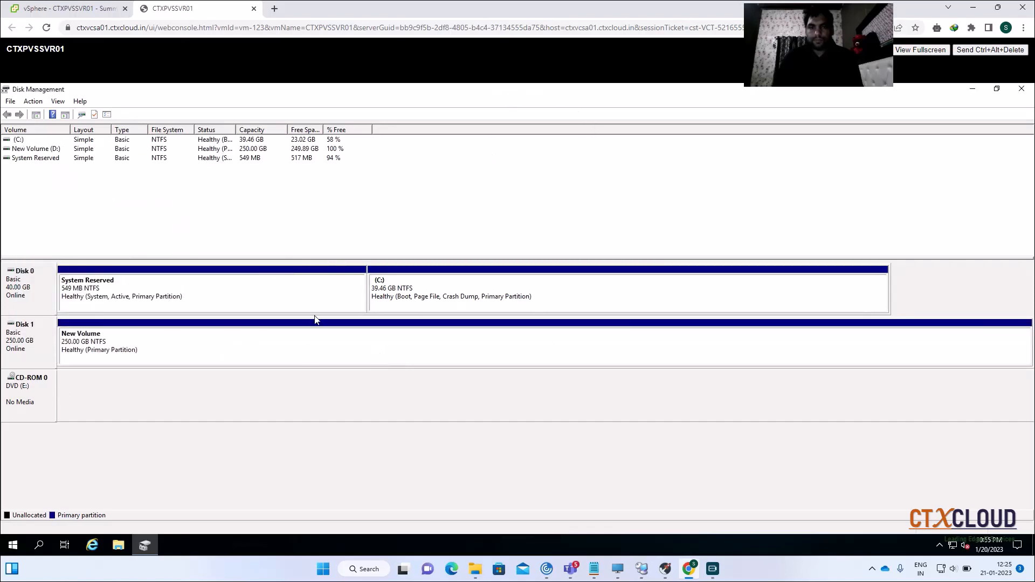
pyautogui.doubleClick(582, 87)
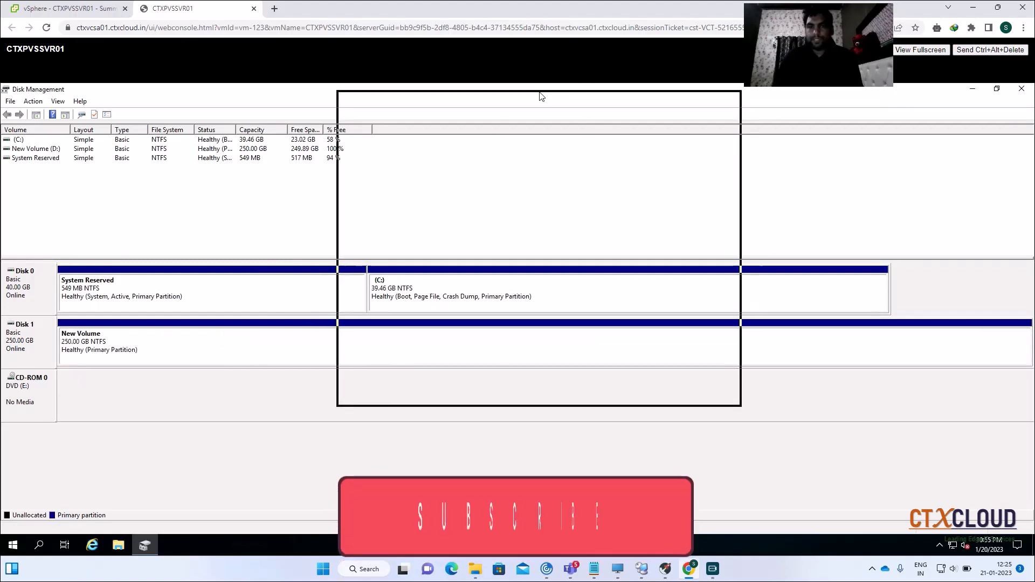
# Close Disk Management and open New Volume (D:) in File Explorer
pyautogui.click(729, 95)
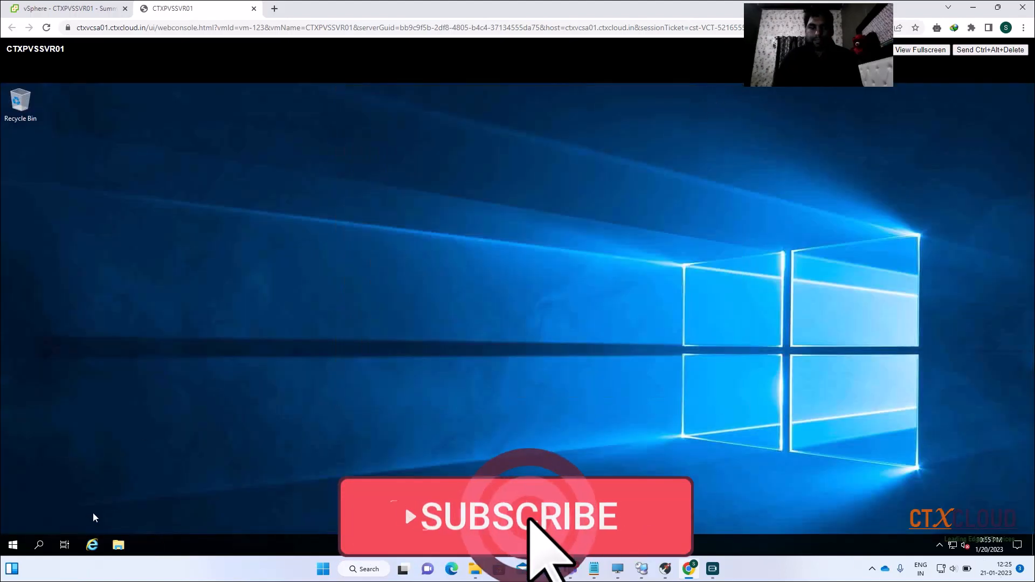
pyautogui.press('super+e')
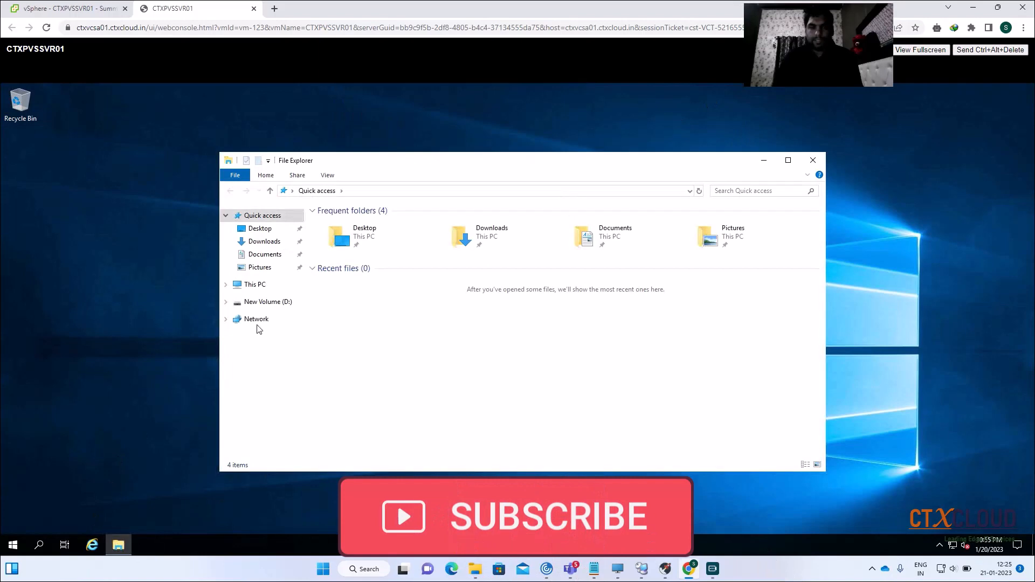
pyautogui.click(257, 285)
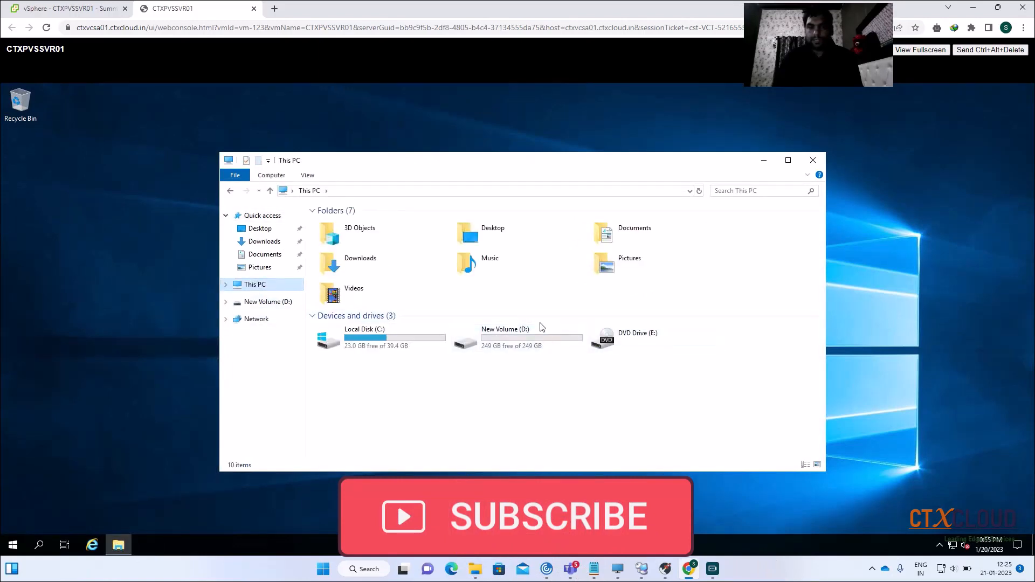
pyautogui.doubleClick(513, 340)
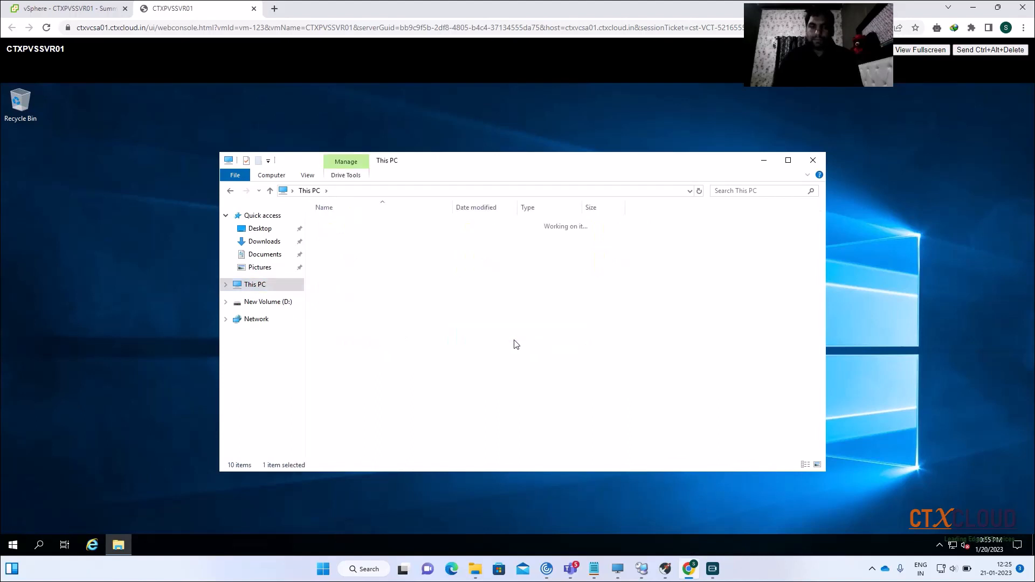
# Create a new folder named PVS.Store at the root of D:
pyautogui.rightClick(395, 248)
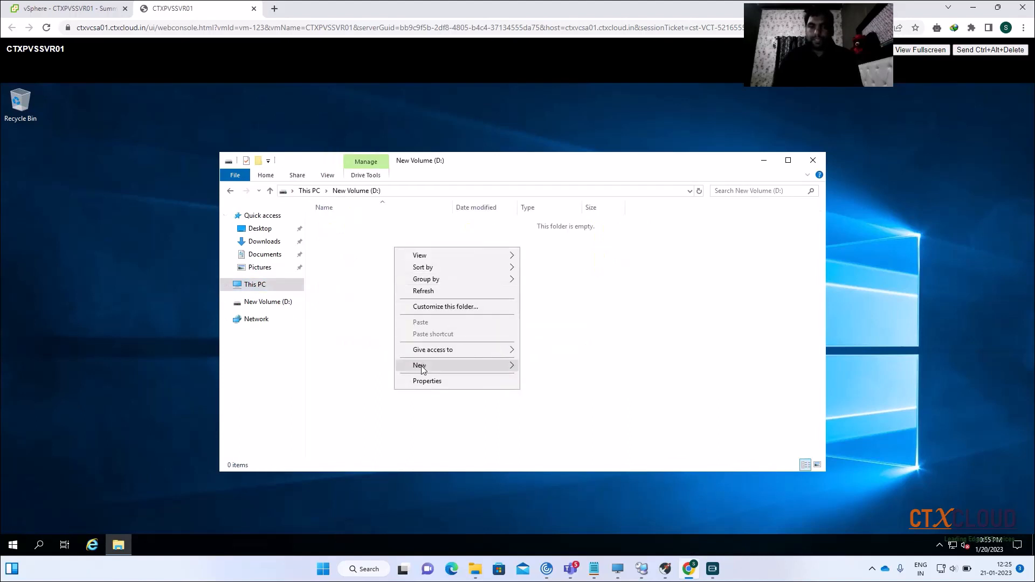
pyautogui.moveTo(422, 365)
pyautogui.click(568, 361)
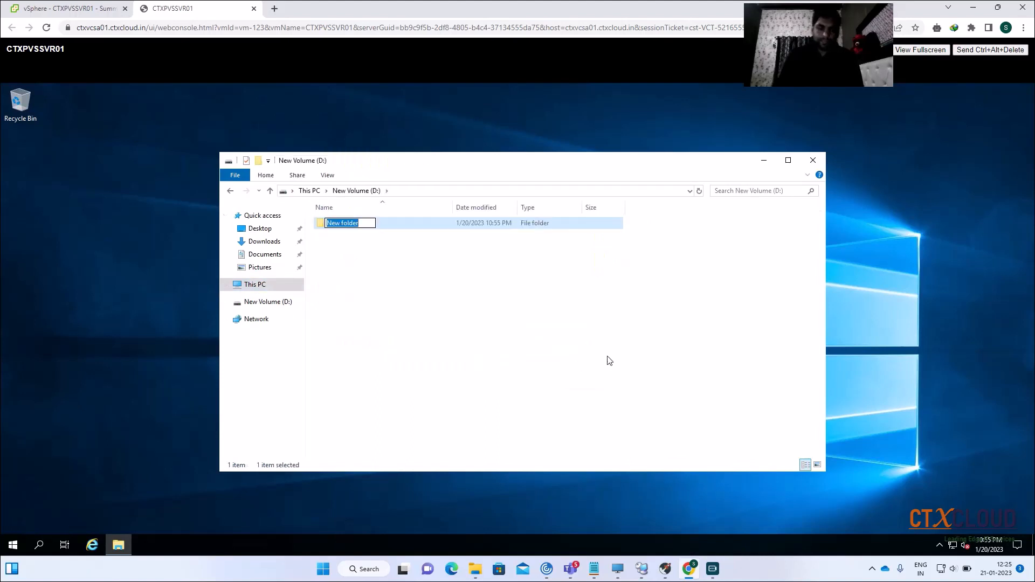
pyautogui.press('BackSpace')
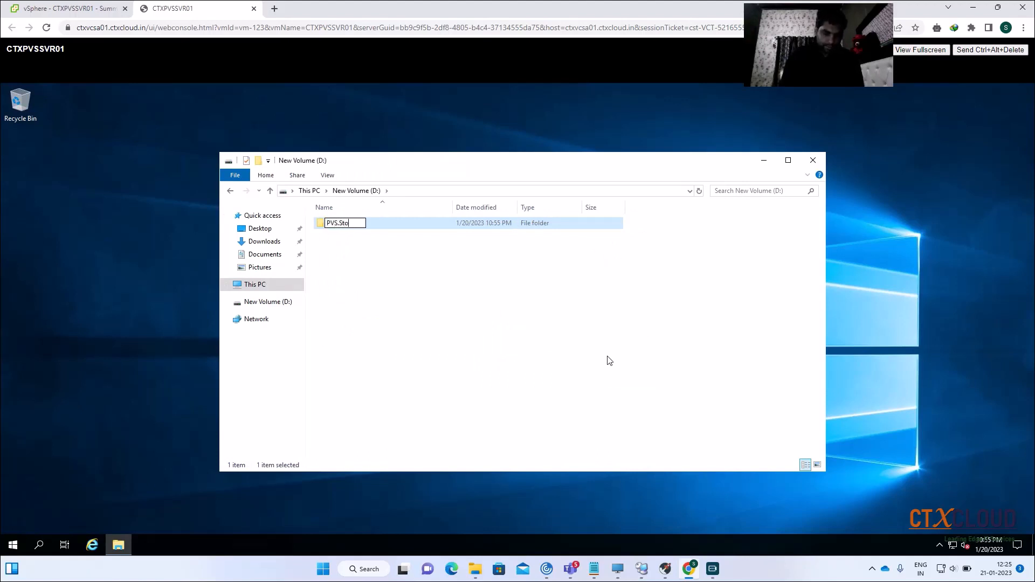
pyautogui.click(439, 295)
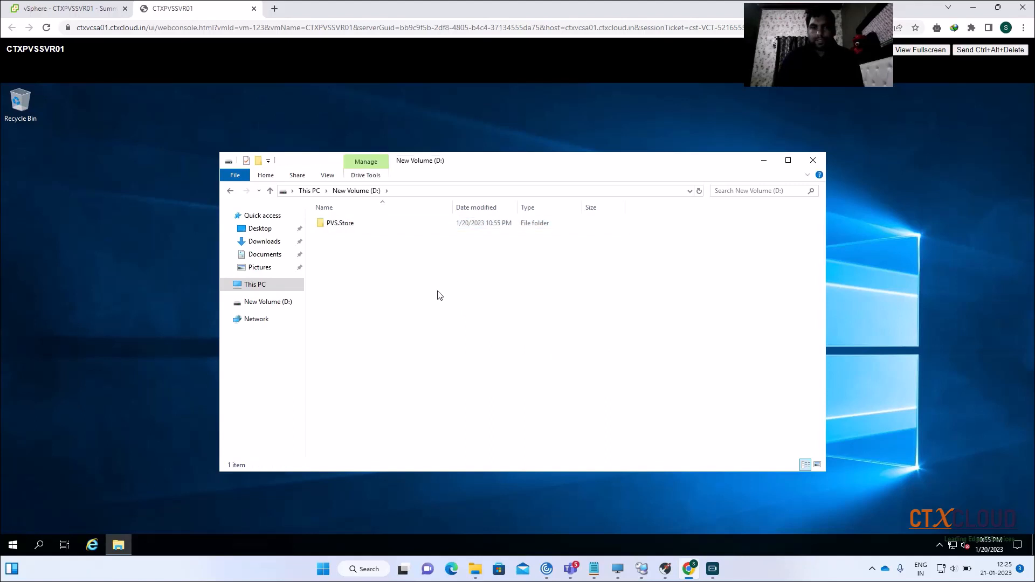
# Open the PVS.Store folder's properties and start sharing it
pyautogui.rightClick(361, 226)
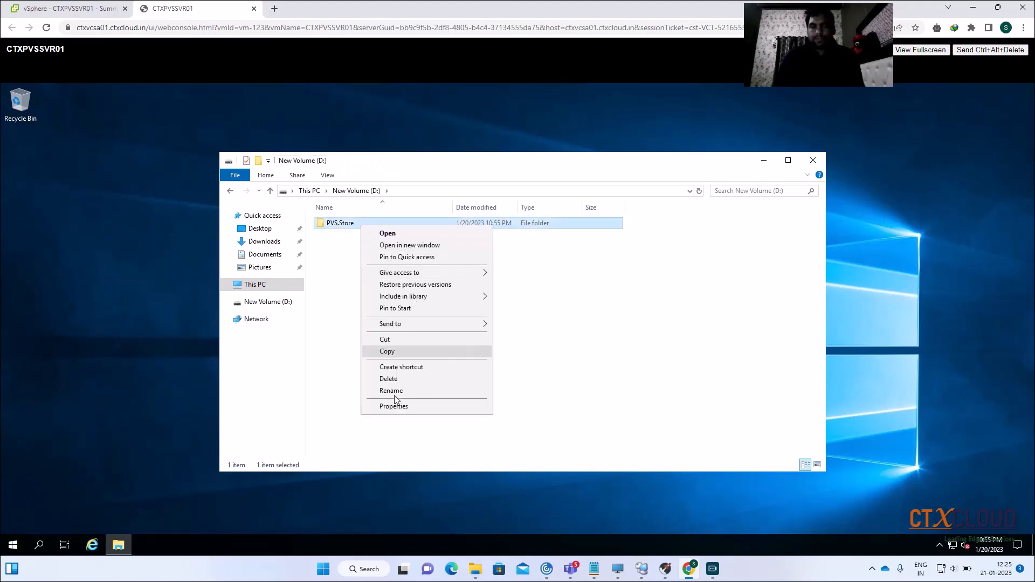
pyautogui.click(392, 407)
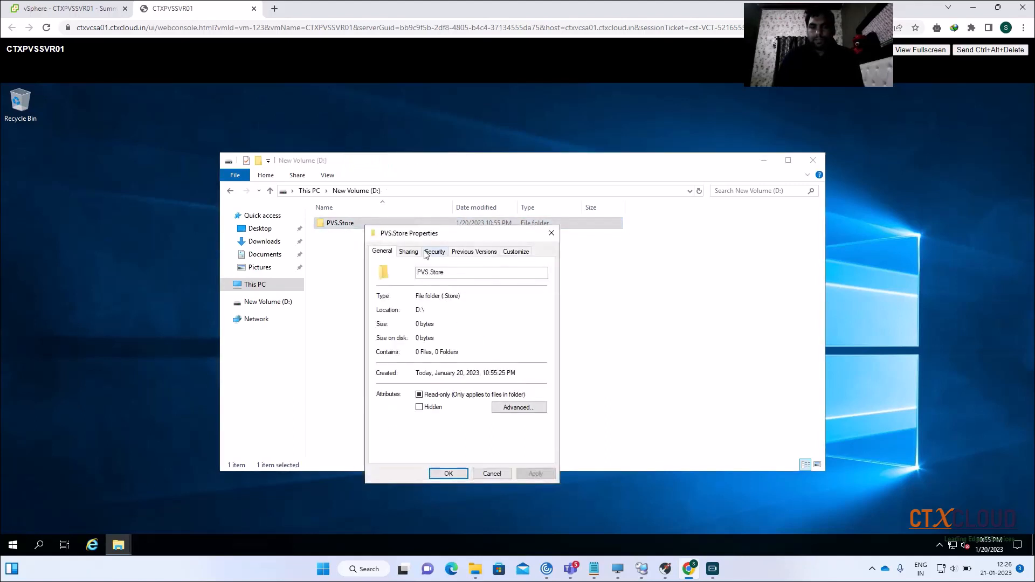
pyautogui.click(413, 253)
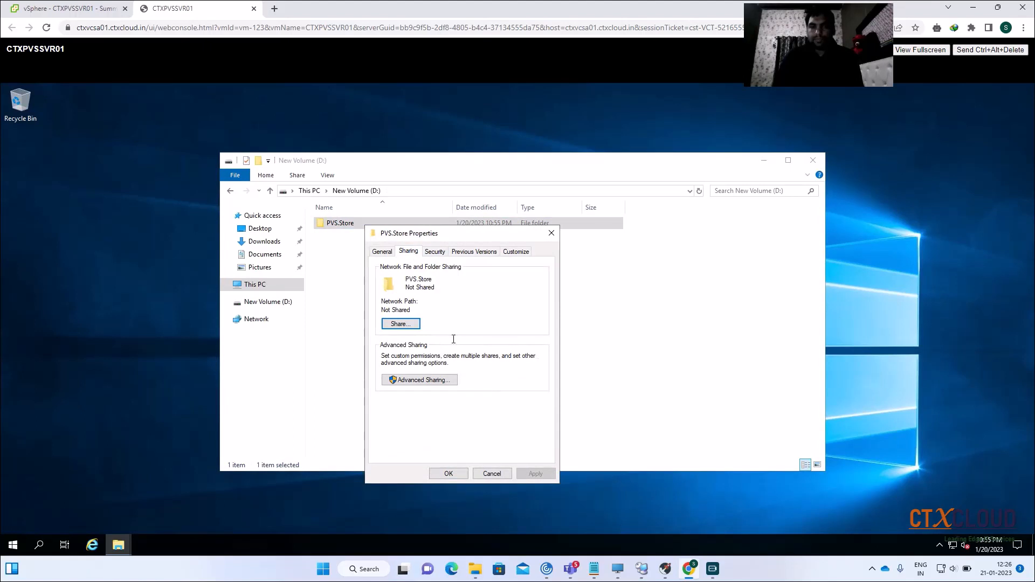
pyautogui.click(401, 324)
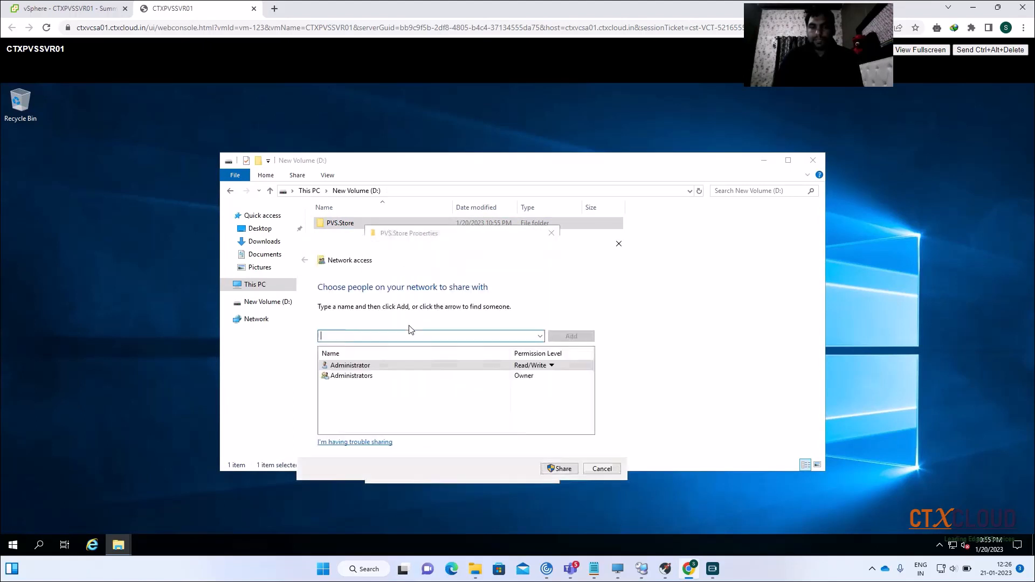
# Share PVS.Store with Everyone at Read/Write permission
pyautogui.click(540, 335)
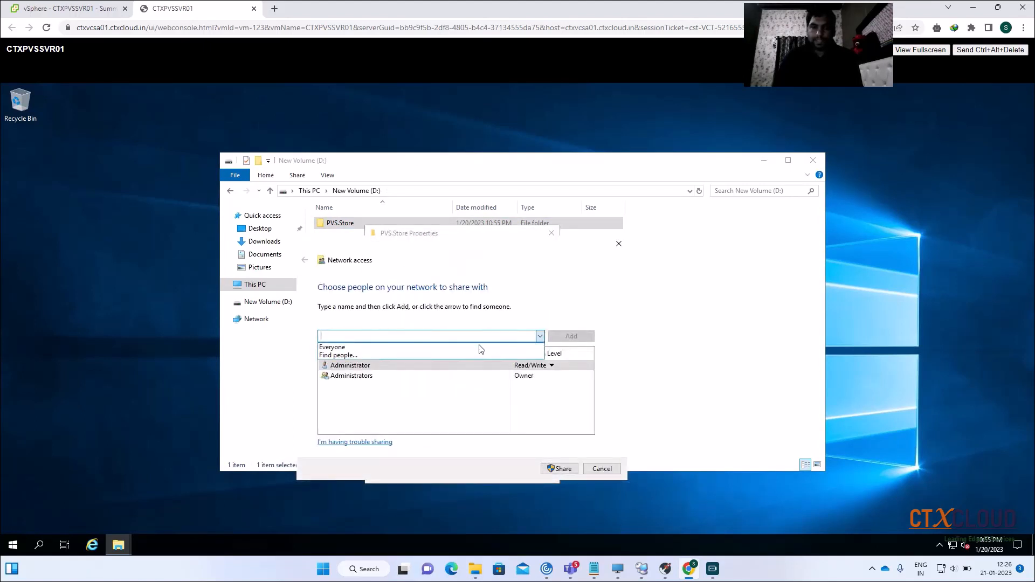
pyautogui.click(504, 346)
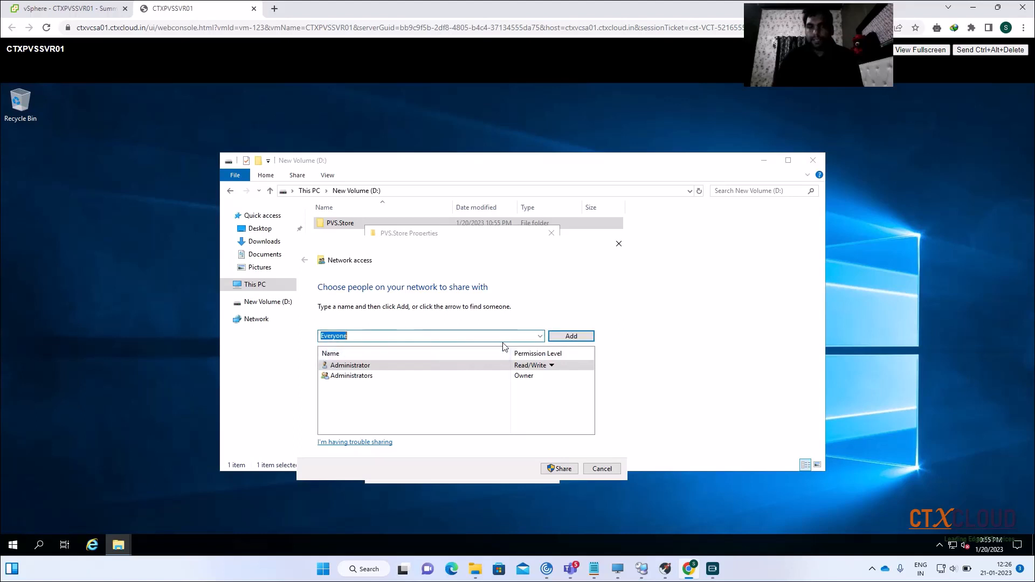
pyautogui.click(571, 336)
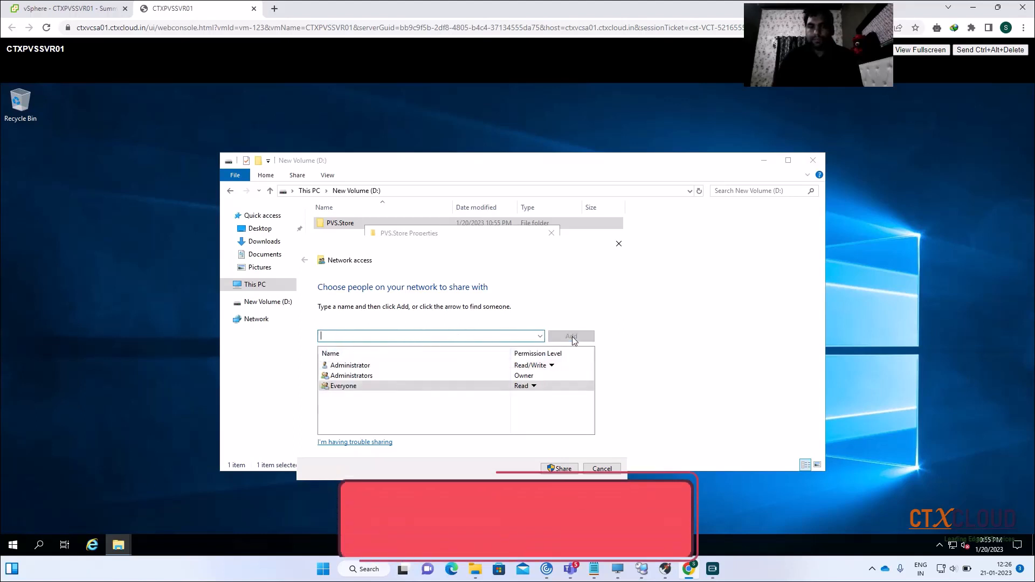
pyautogui.click(533, 386)
pyautogui.click(571, 400)
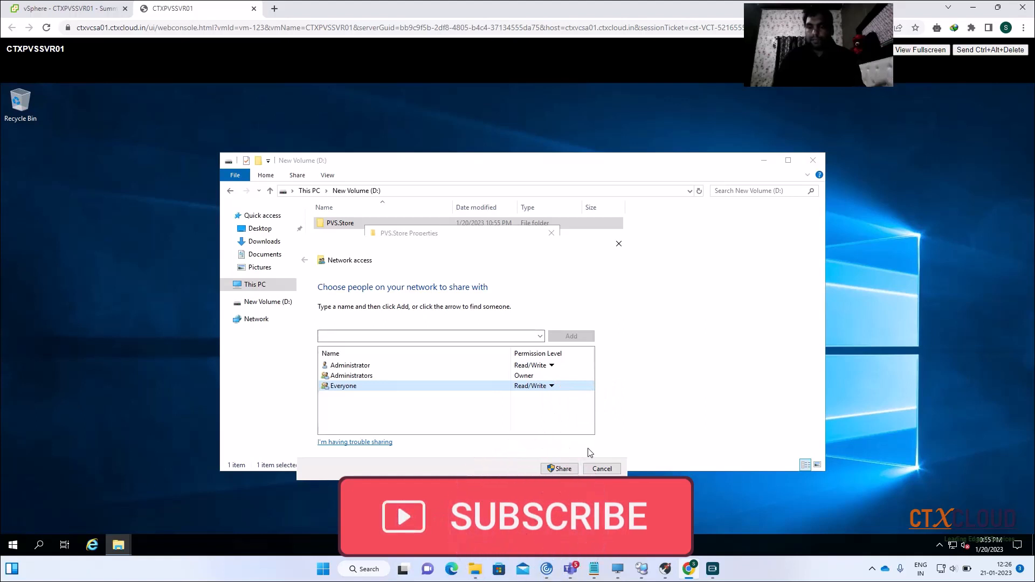
pyautogui.click(560, 469)
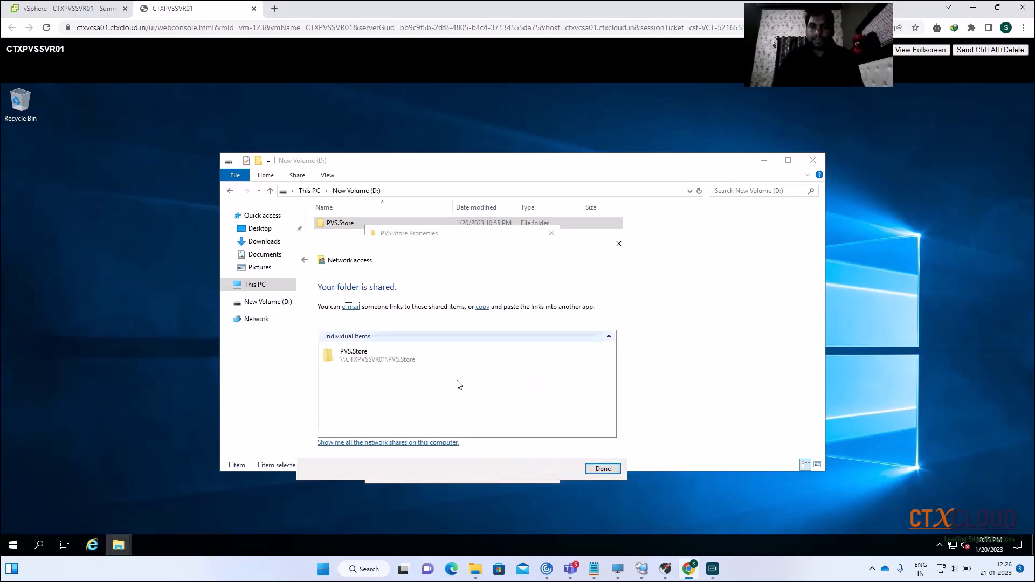
# Close the sharing confirmation, the New Volume (D:) window and the folder properties
pyautogui.click(603, 468)
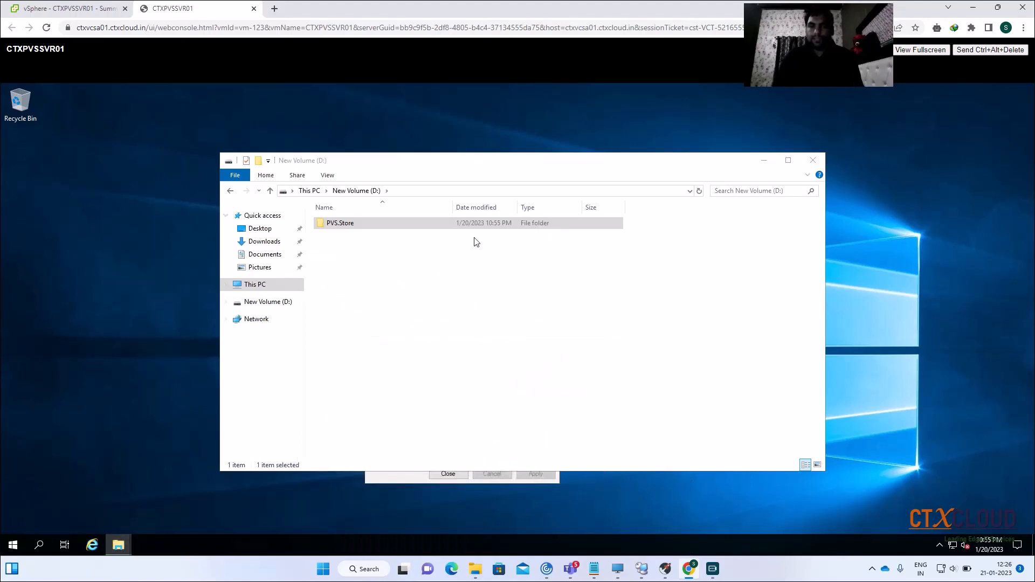
pyautogui.click(811, 162)
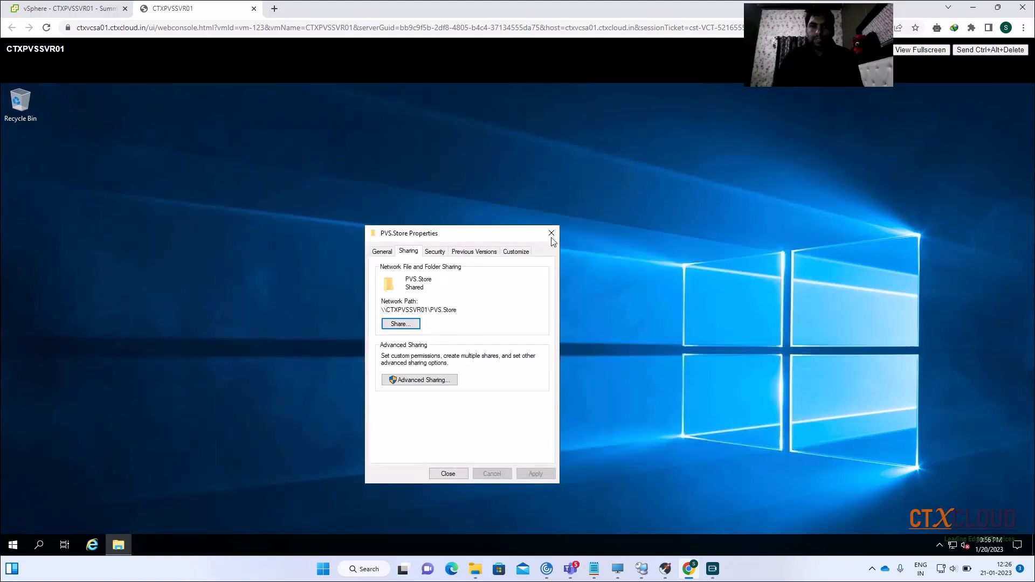
pyautogui.click(551, 233)
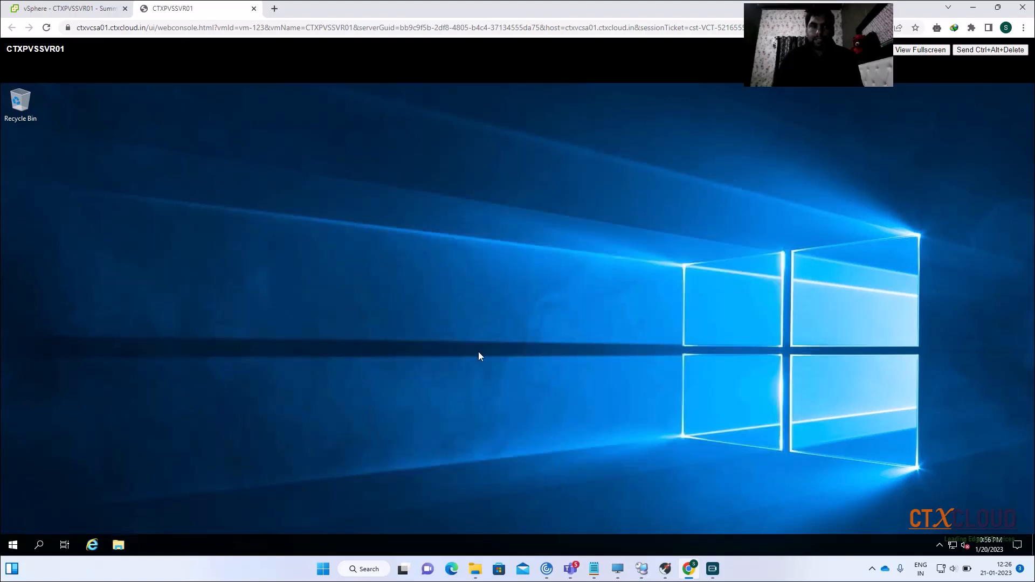
# In CTXPVSSVR01's settings, set CD/DVD drive 1 to Datastore ISO File
pyautogui.click(67, 9)
pyautogui.rightClick(101, 269)
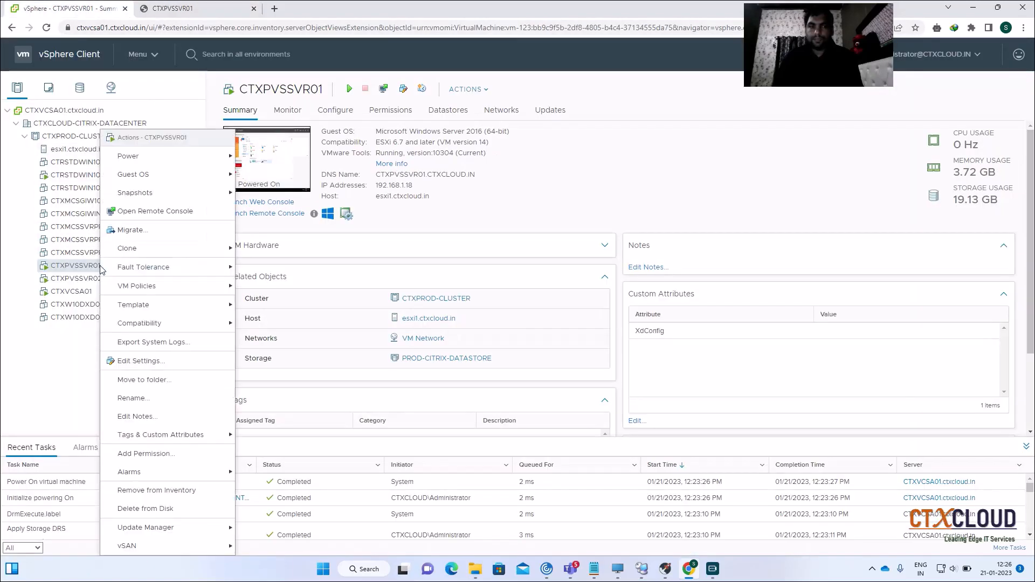
pyautogui.click(160, 367)
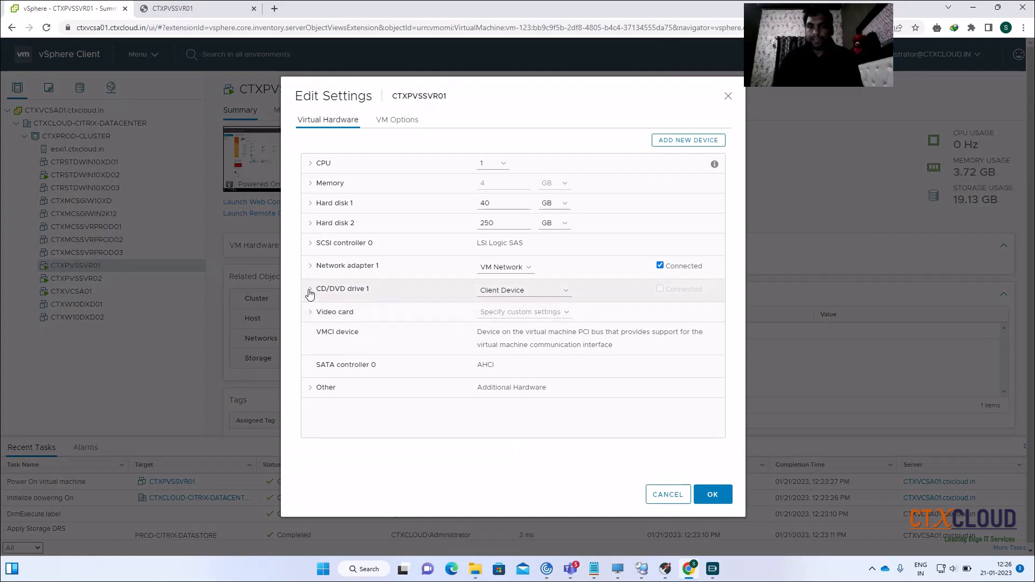
pyautogui.click(309, 290)
pyautogui.click(520, 291)
pyautogui.click(509, 312)
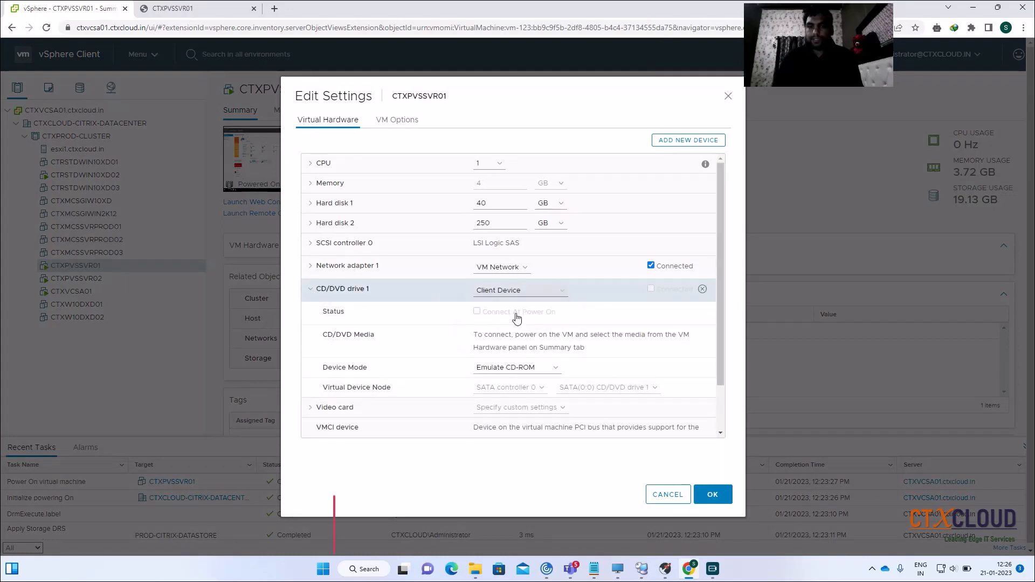
# Choose Citrix_Provisioning_1912.iso from datastore1's ISO folder
pyautogui.click(326, 221)
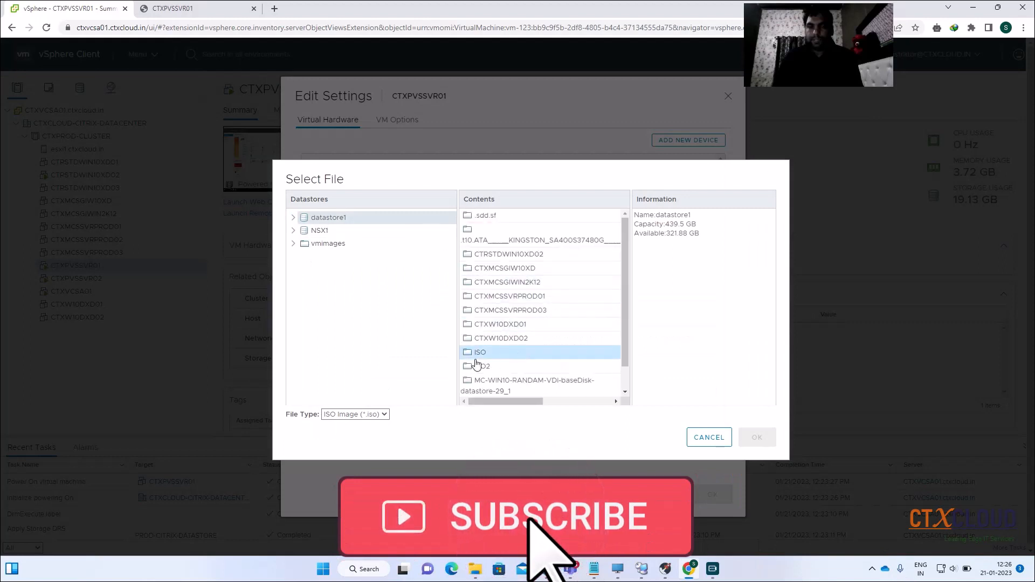
pyautogui.doubleClick(523, 353)
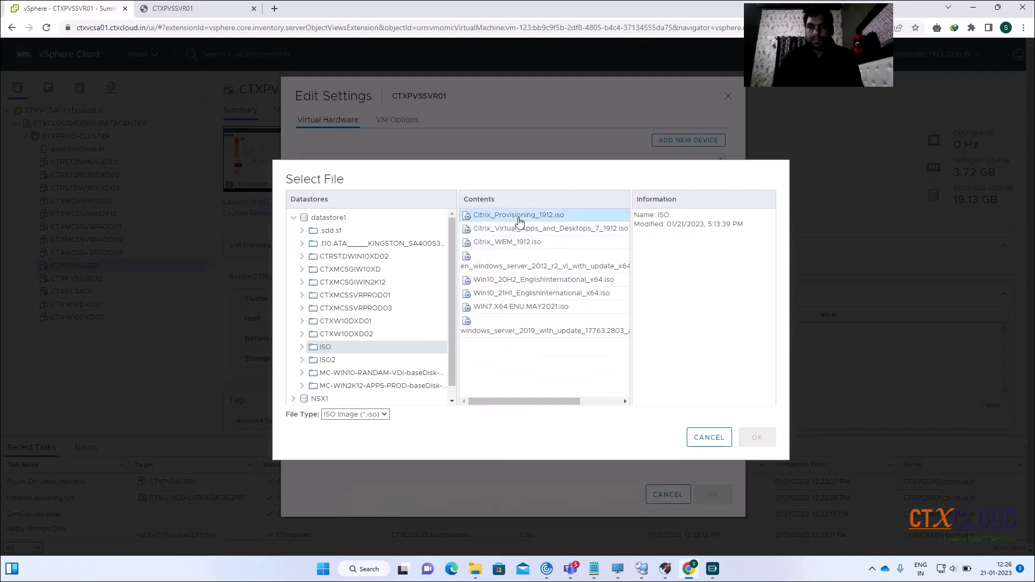
pyautogui.click(518, 216)
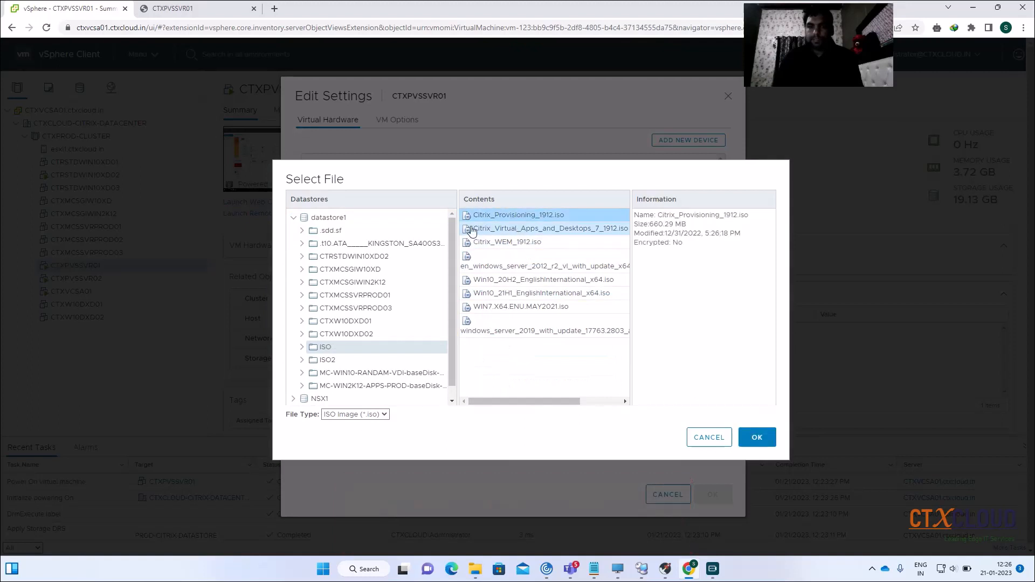
pyautogui.click(751, 437)
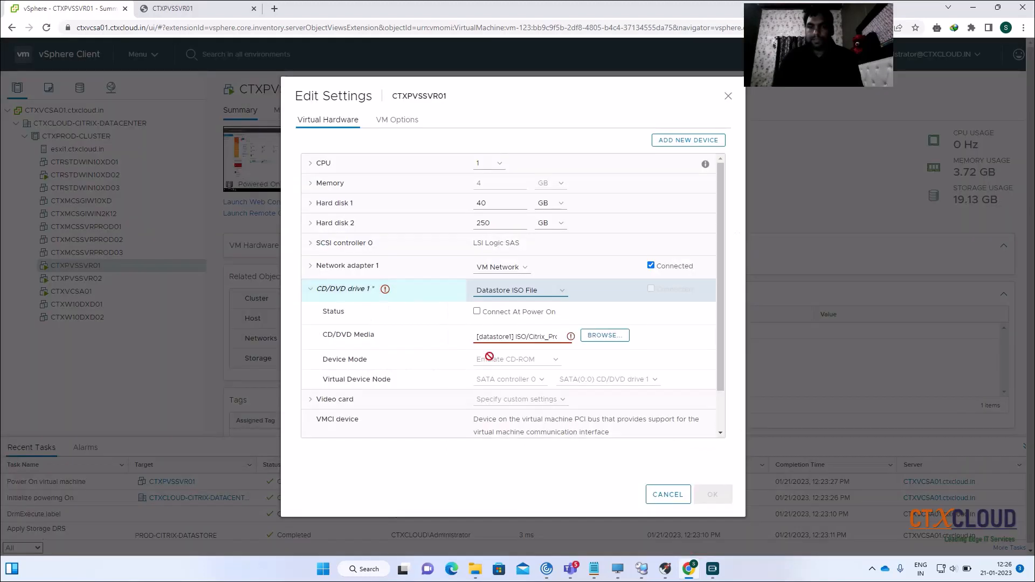
# Make the drive connect at power on and now, and save the settings
pyautogui.click(478, 312)
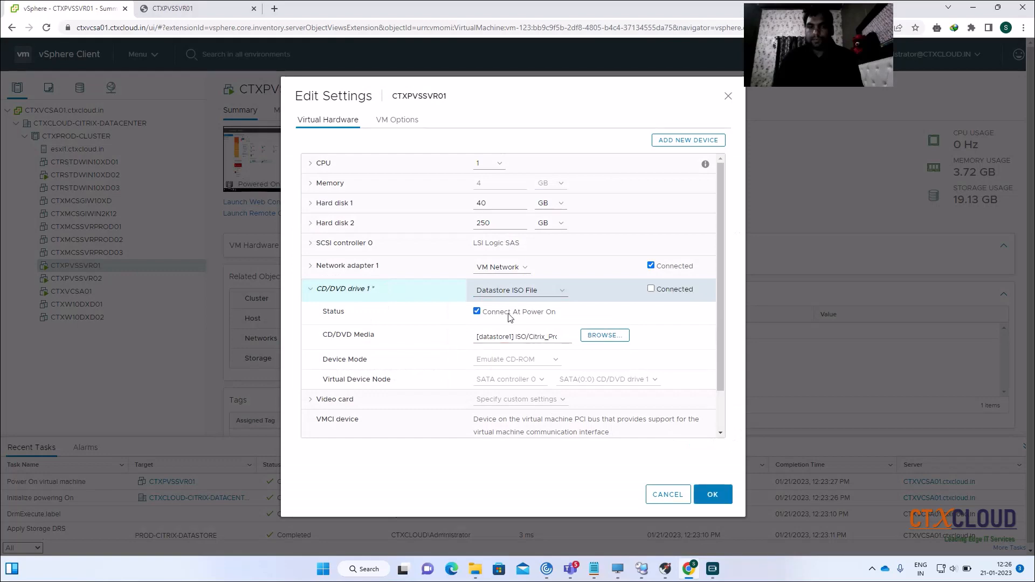
pyautogui.click(651, 289)
pyautogui.click(713, 495)
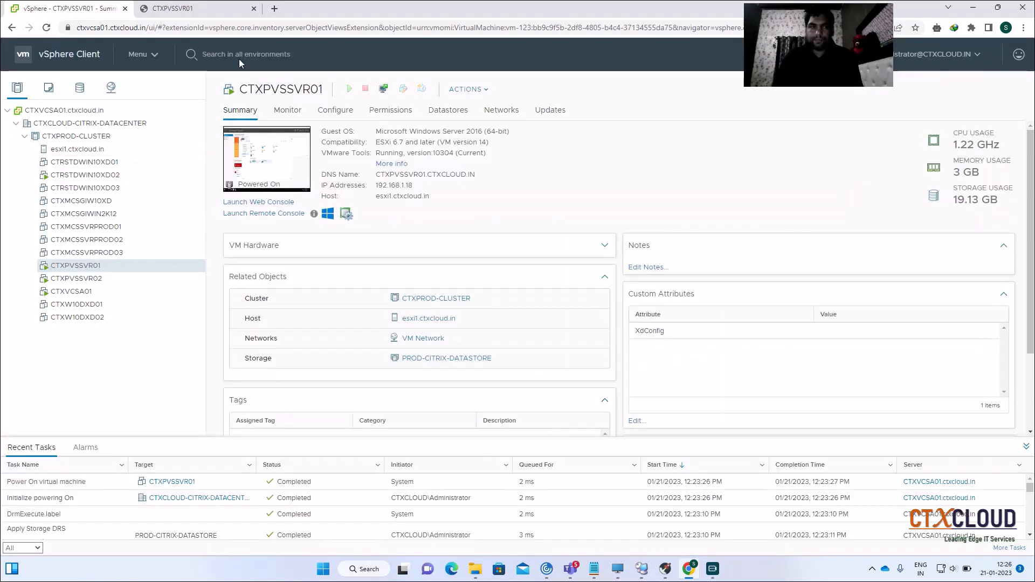
# Run the installer from DVD Drive (E:), choose Server Installation and install the prerequisites
pyautogui.click(196, 15)
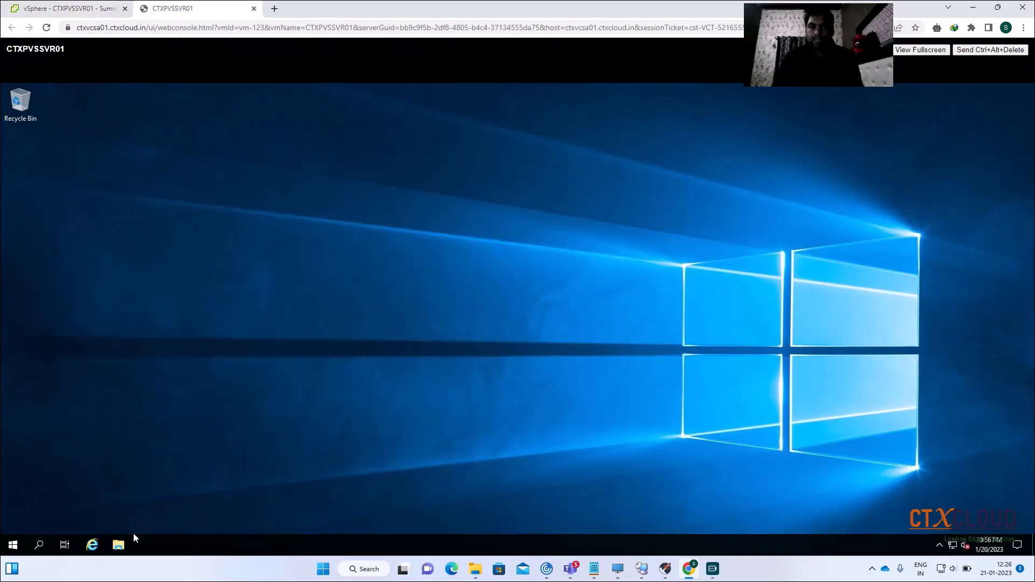
pyautogui.click(119, 545)
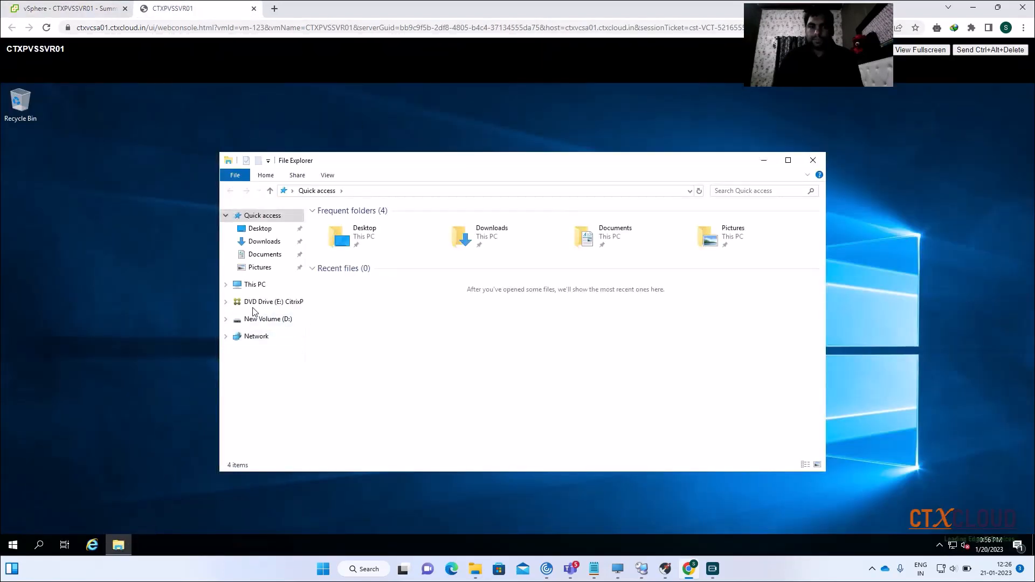
pyautogui.click(250, 286)
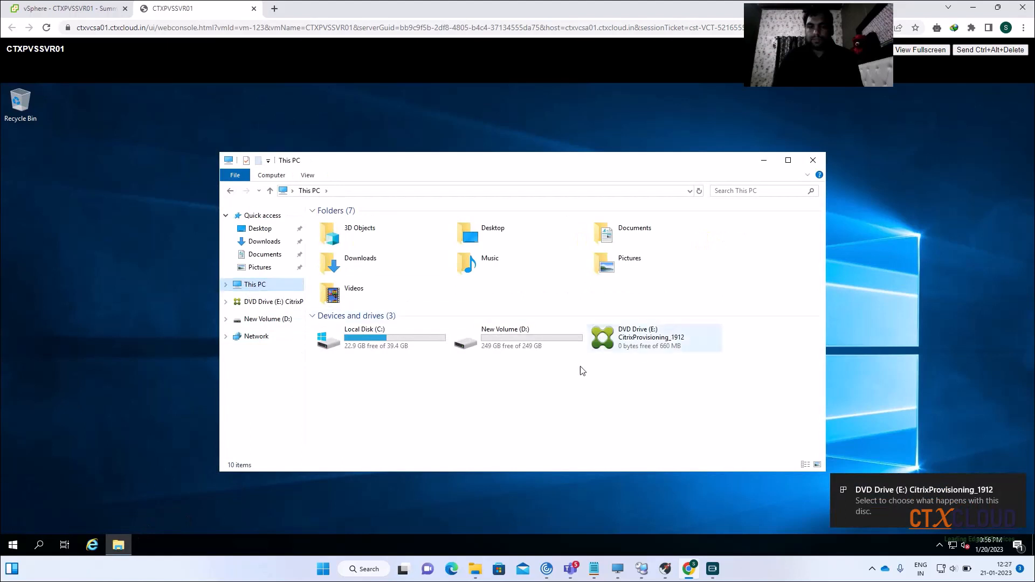
pyautogui.rightClick(633, 337)
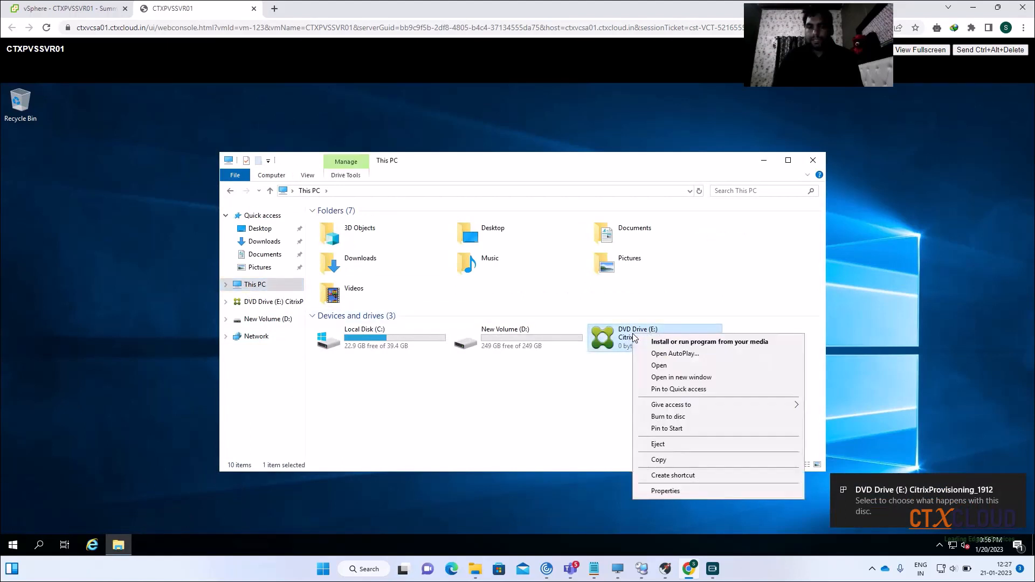
pyautogui.click(671, 341)
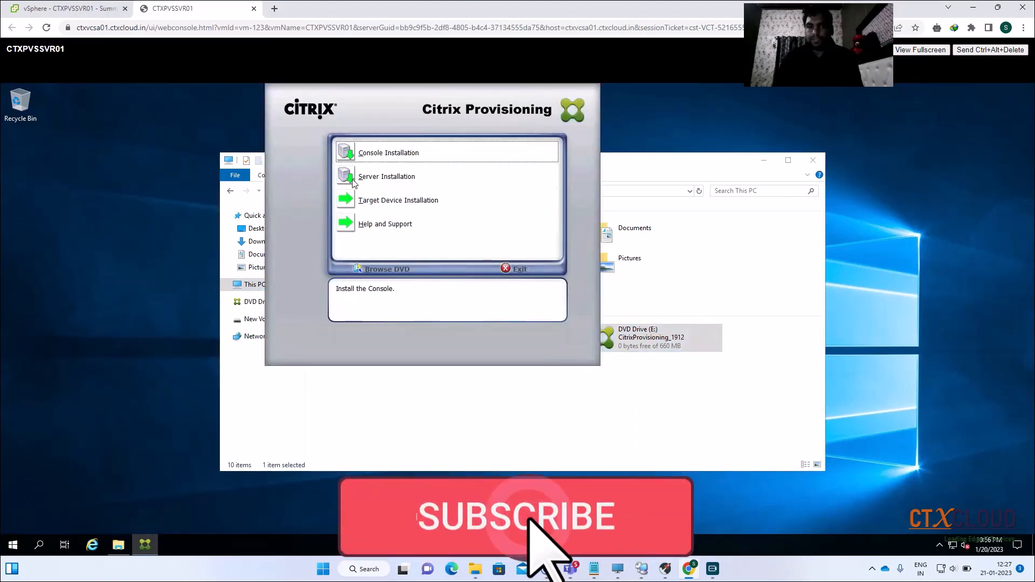
pyautogui.click(389, 181)
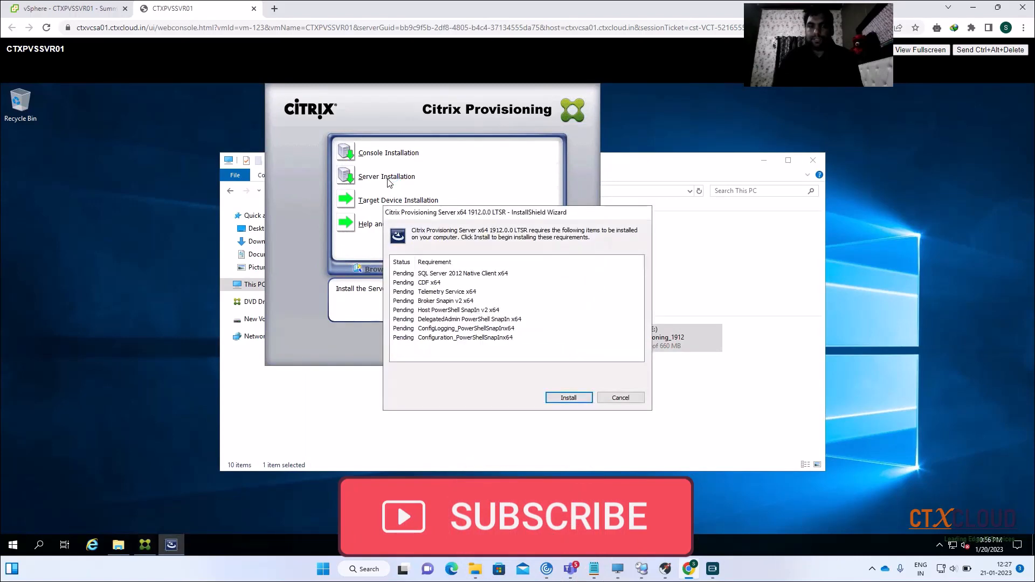
pyautogui.click(569, 400)
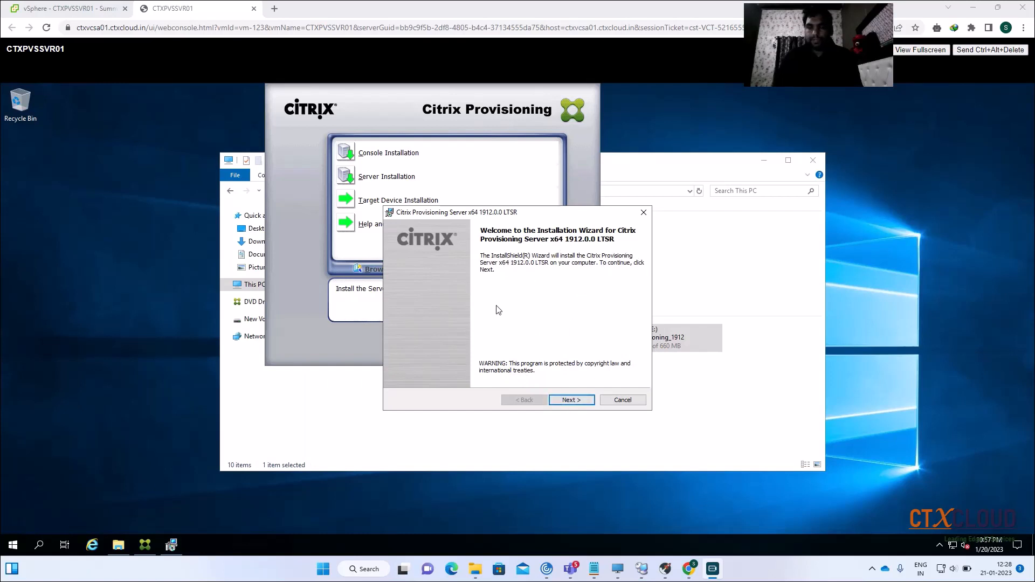
# Install Provisioning Server 1912 LTSR: accept the licence, keep default user details and folder, finish
pyautogui.click(574, 398)
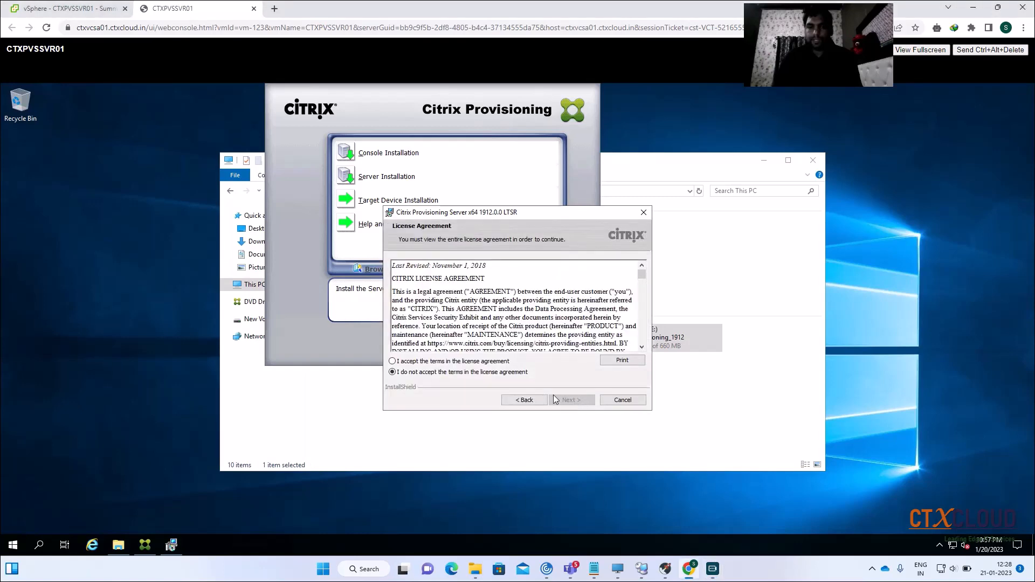
pyautogui.click(403, 361)
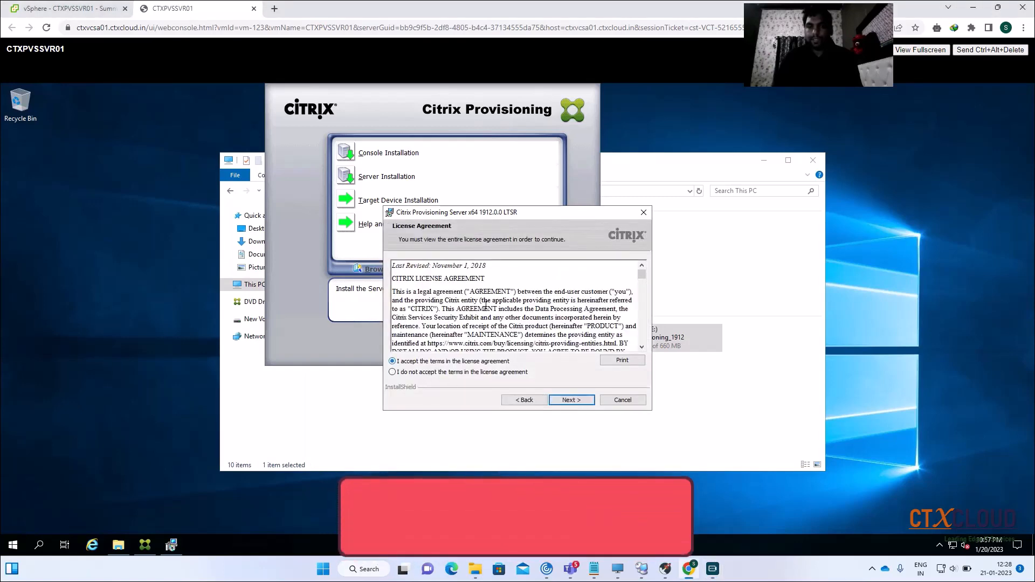
pyautogui.scroll(-10, 486, 307)
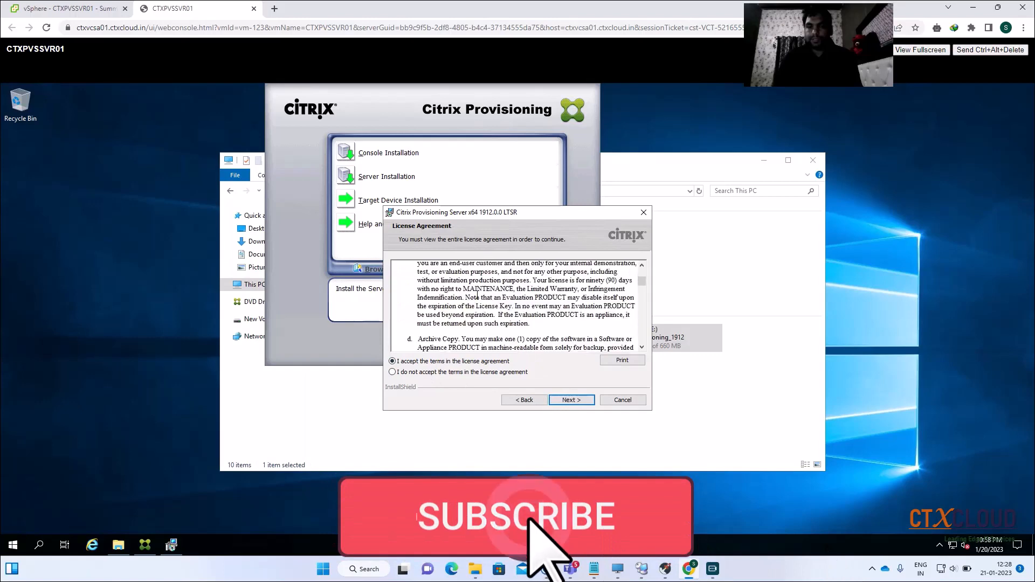
pyautogui.scroll(-10, 477, 295)
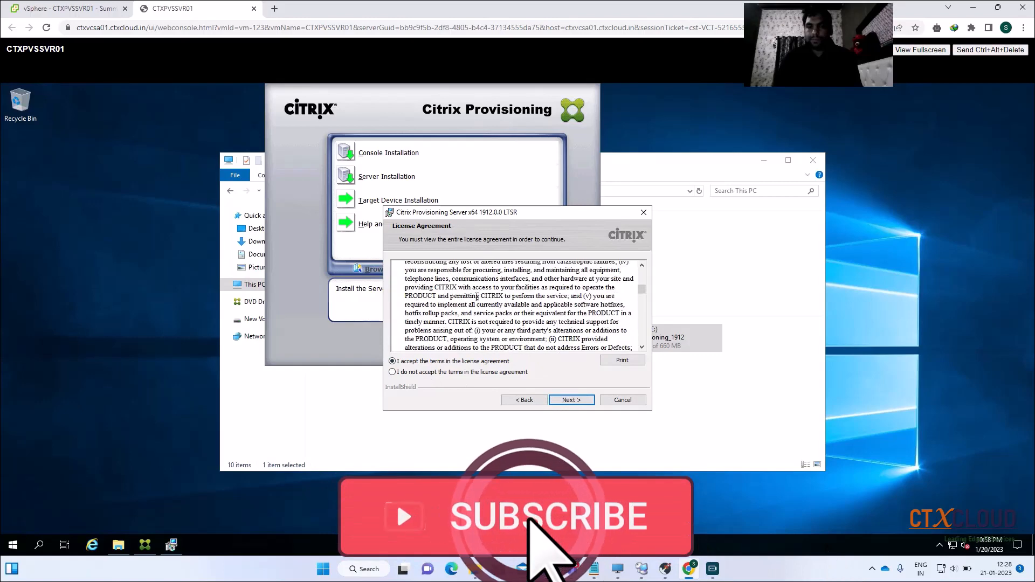
pyautogui.click(571, 400)
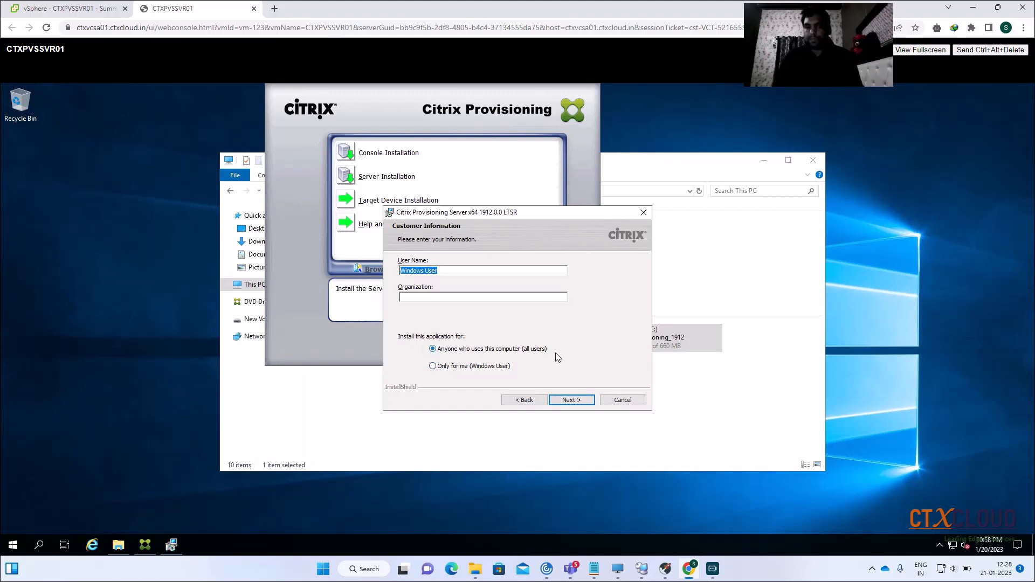
pyautogui.click(563, 401)
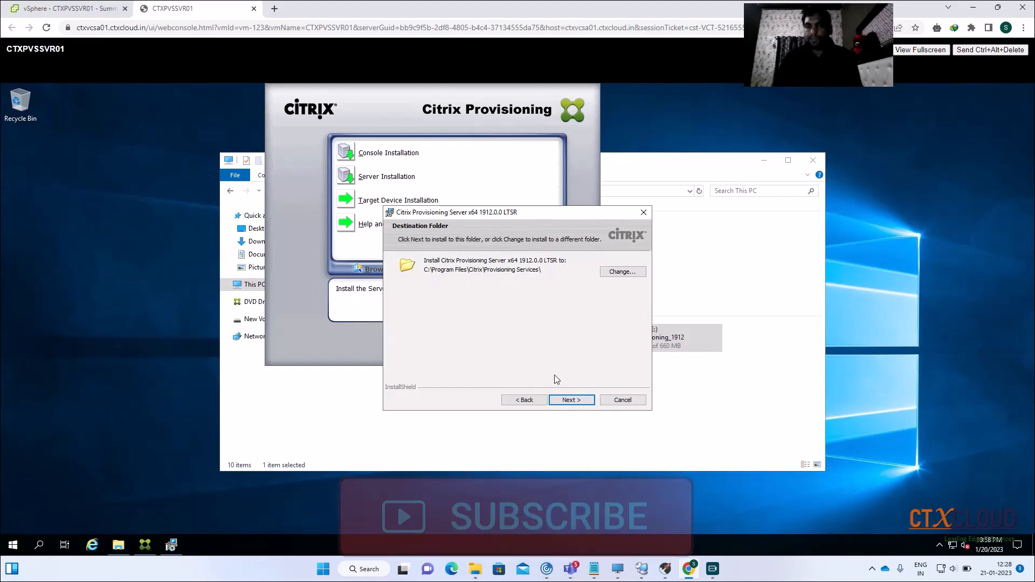
pyautogui.click(569, 402)
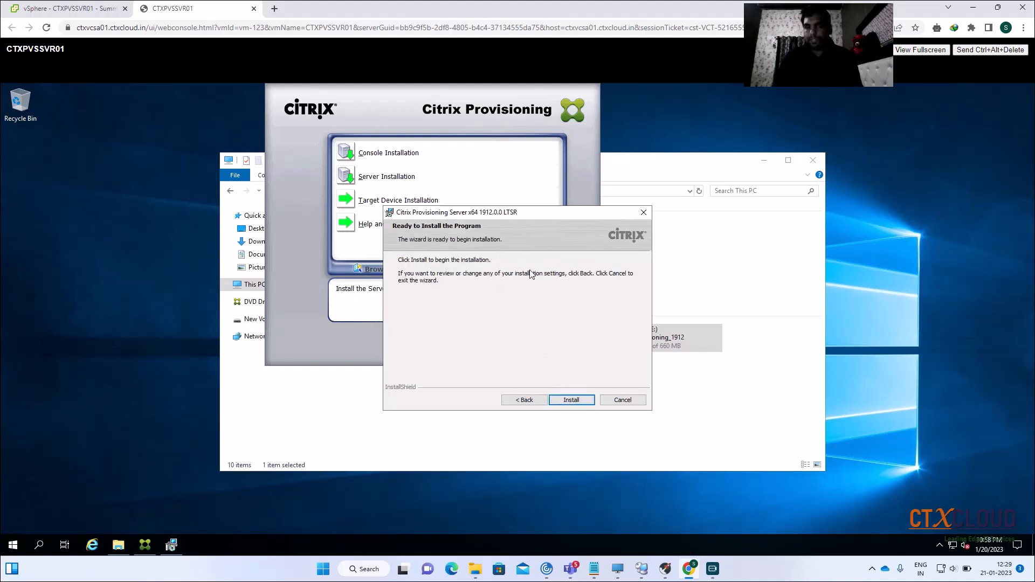
pyautogui.click(570, 400)
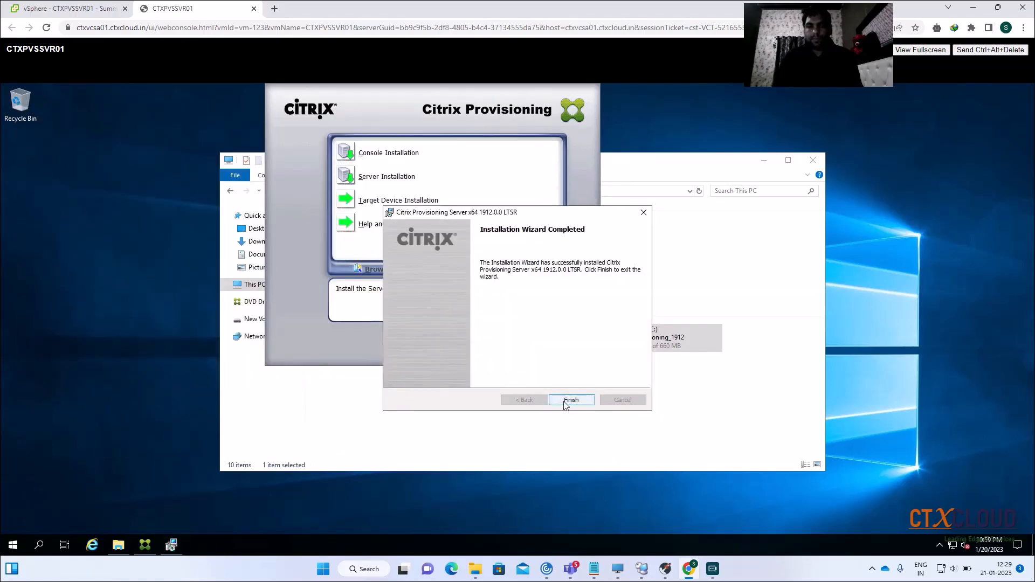
pyautogui.click(567, 403)
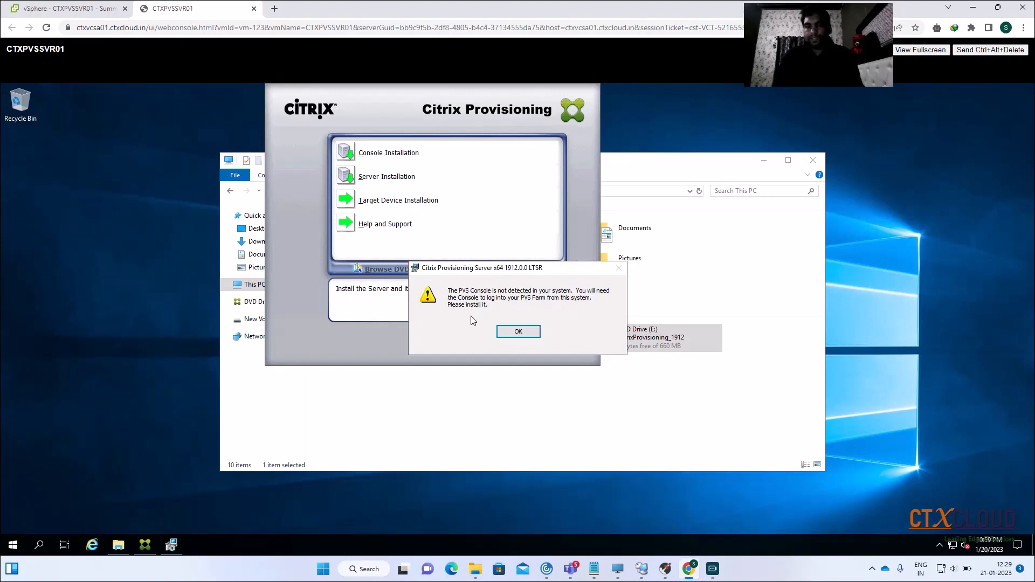
# Dismiss the console warning; choose DHCP on another computer and the PXE service on this computer
pyautogui.click(509, 330)
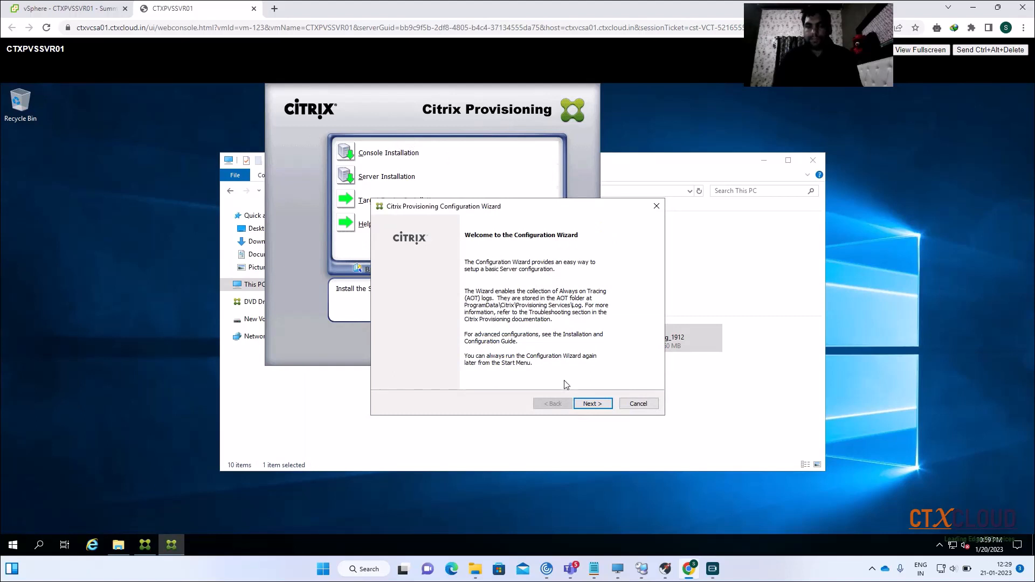
pyautogui.click(591, 404)
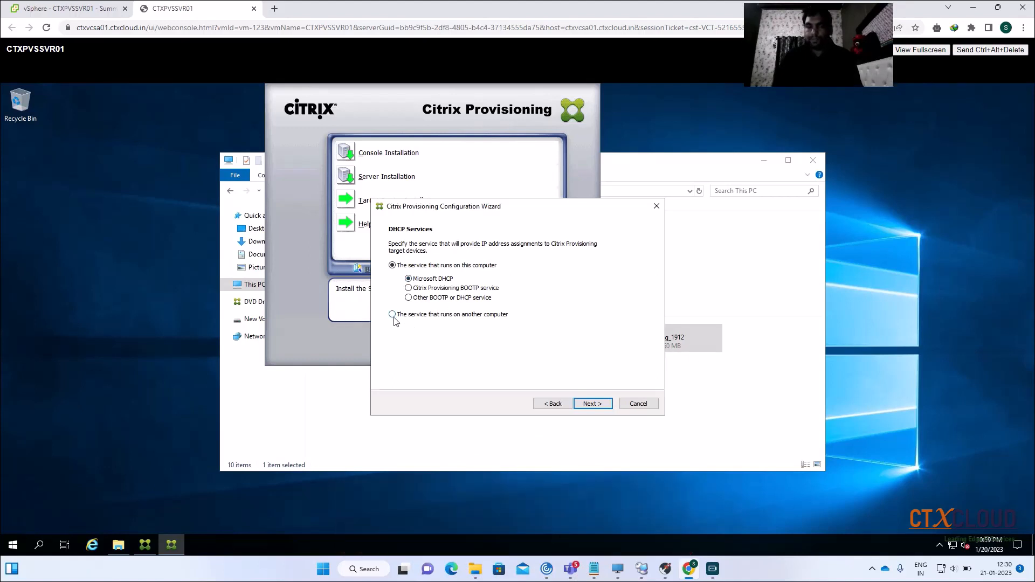
pyautogui.click(414, 315)
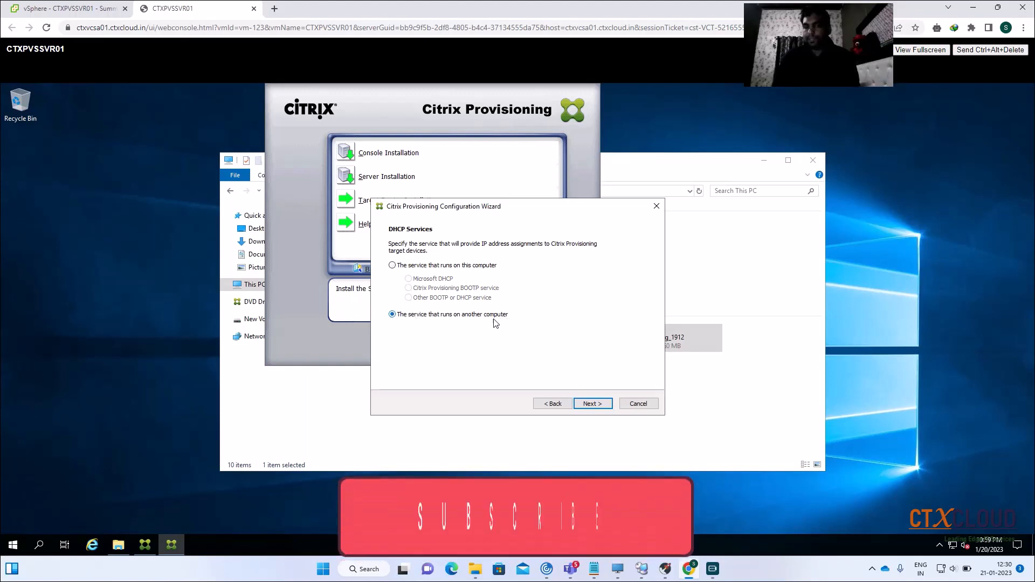
pyautogui.click(590, 406)
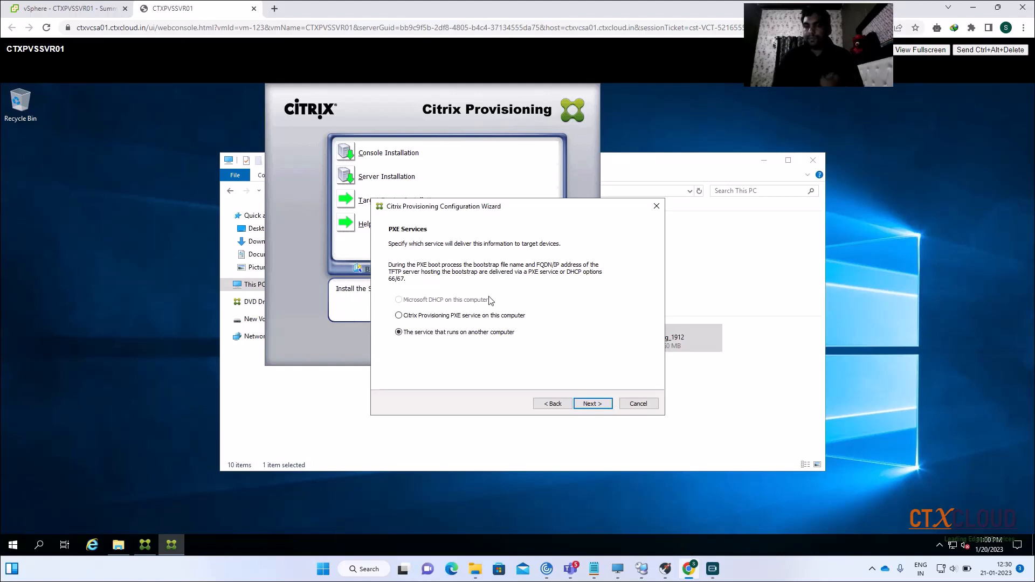
pyautogui.click(399, 316)
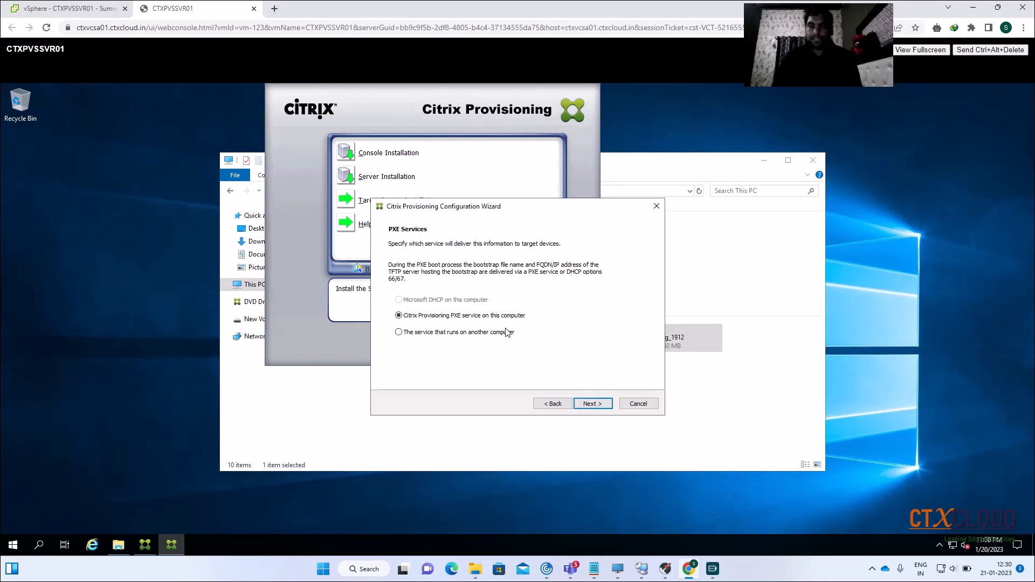
pyautogui.click(585, 404)
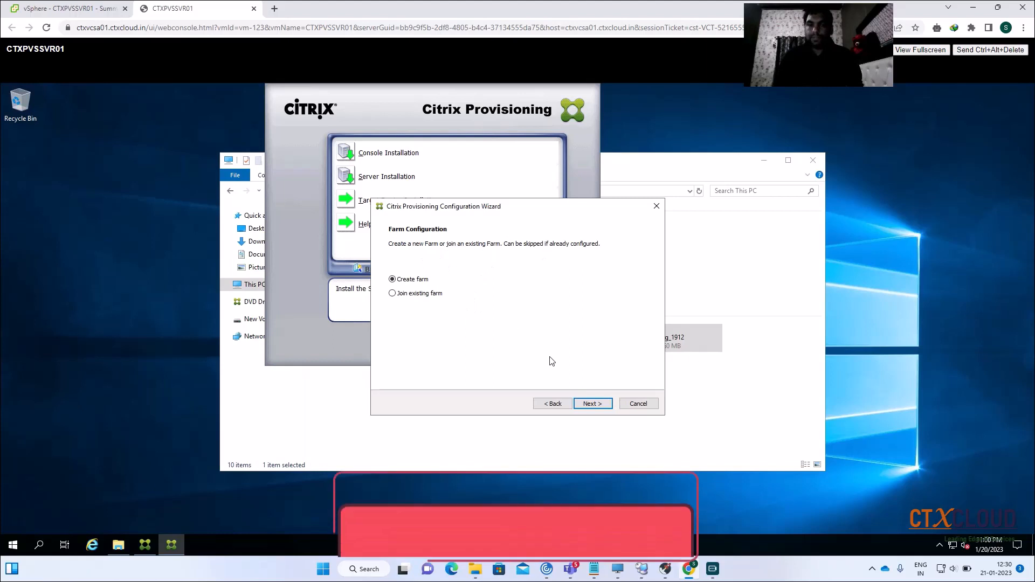
# Create a new farm using CTXSQLSVR01 as the database server
pyautogui.click(593, 404)
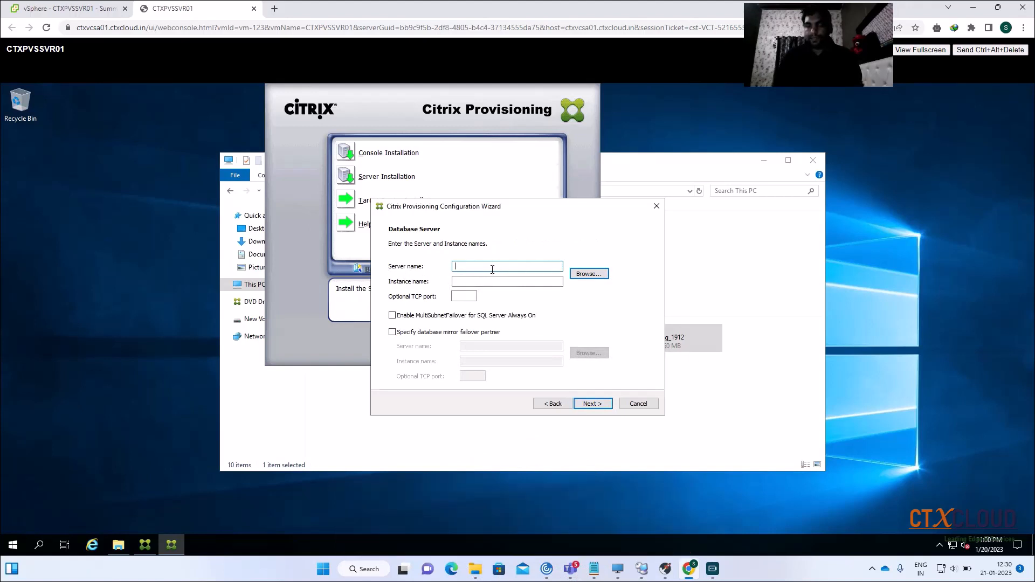
pyautogui.click(576, 276)
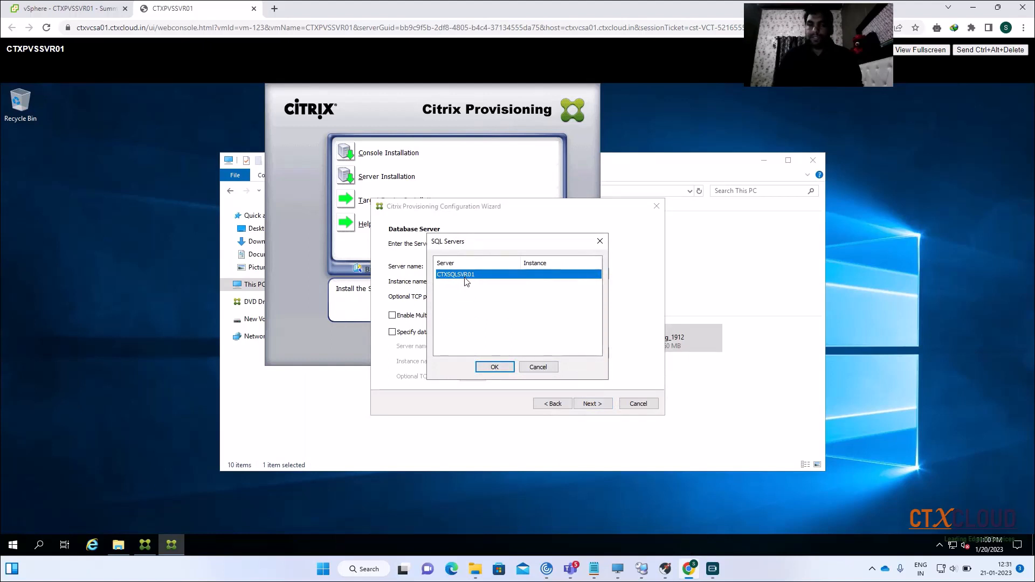
pyautogui.click(491, 367)
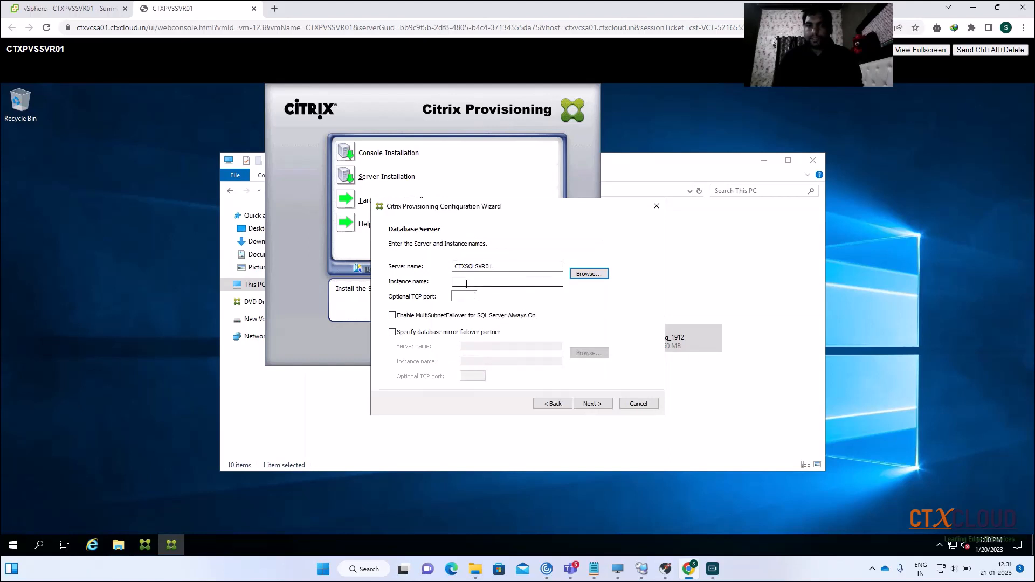
pyautogui.click(498, 282)
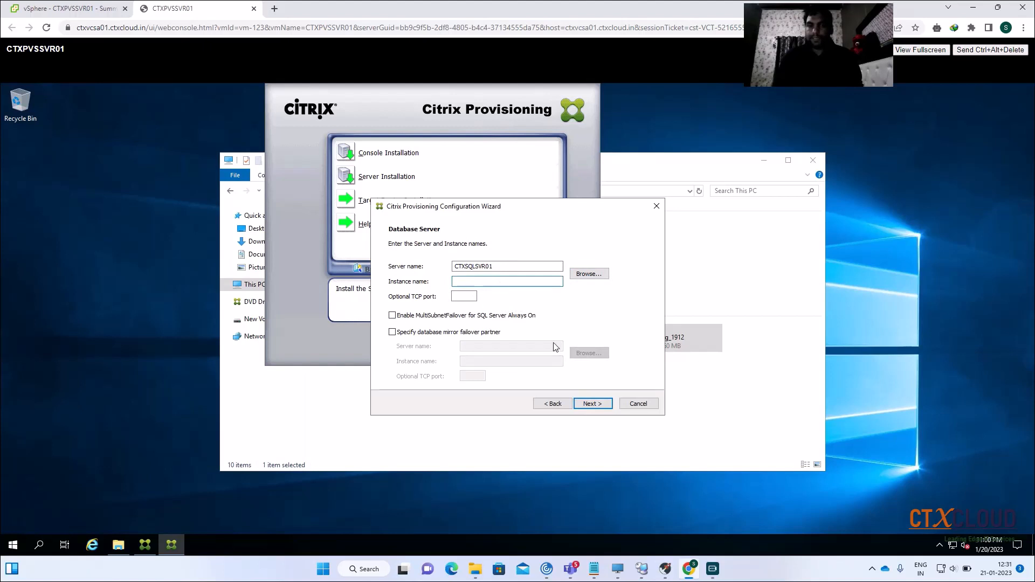
pyautogui.click(593, 404)
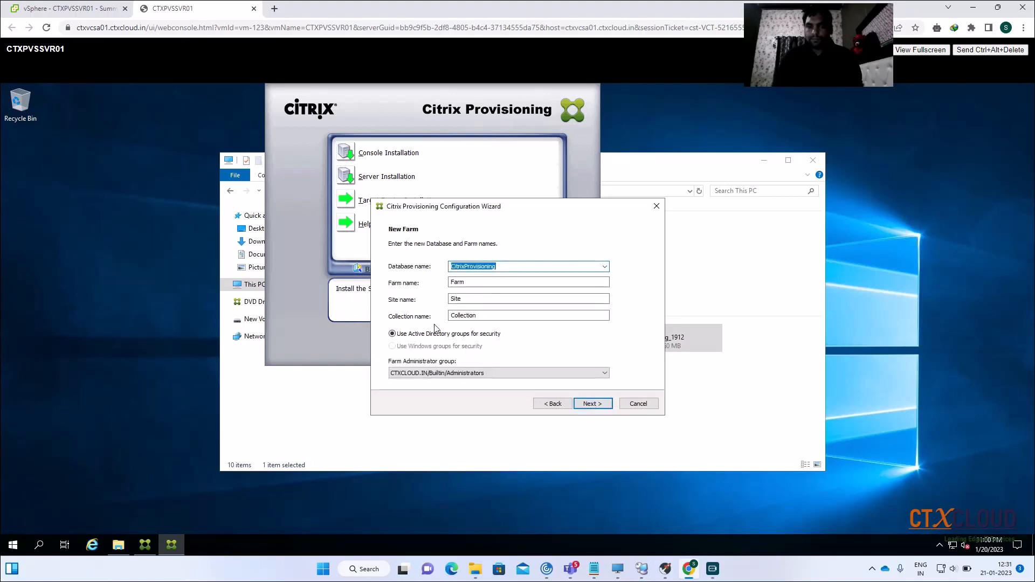
# Name the database CTX-EMEA-PVS, the farm CTXCLOUD and the site EMEA
pyautogui.moveTo(508, 267); pyautogui.dragTo(449, 268)
pyautogui.press('BackSpace')
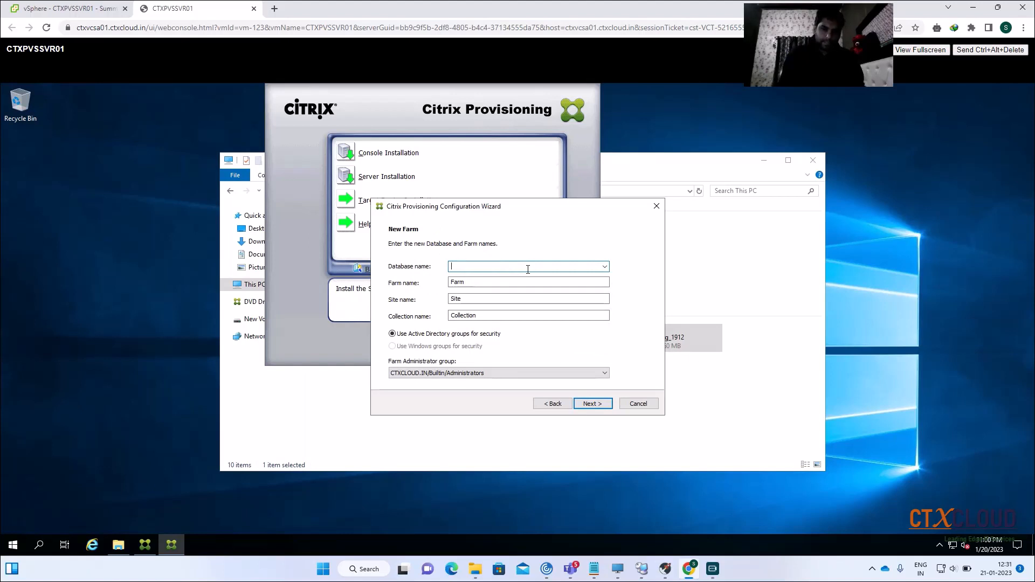
pyautogui.write('CTX')
pyautogui.write('-EMEA-')
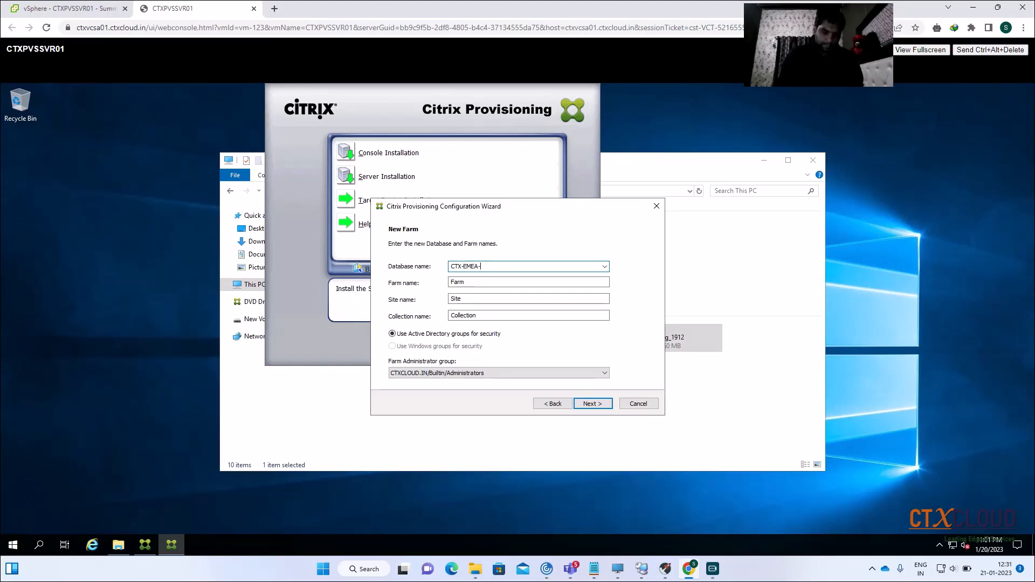
pyautogui.write('PVS')
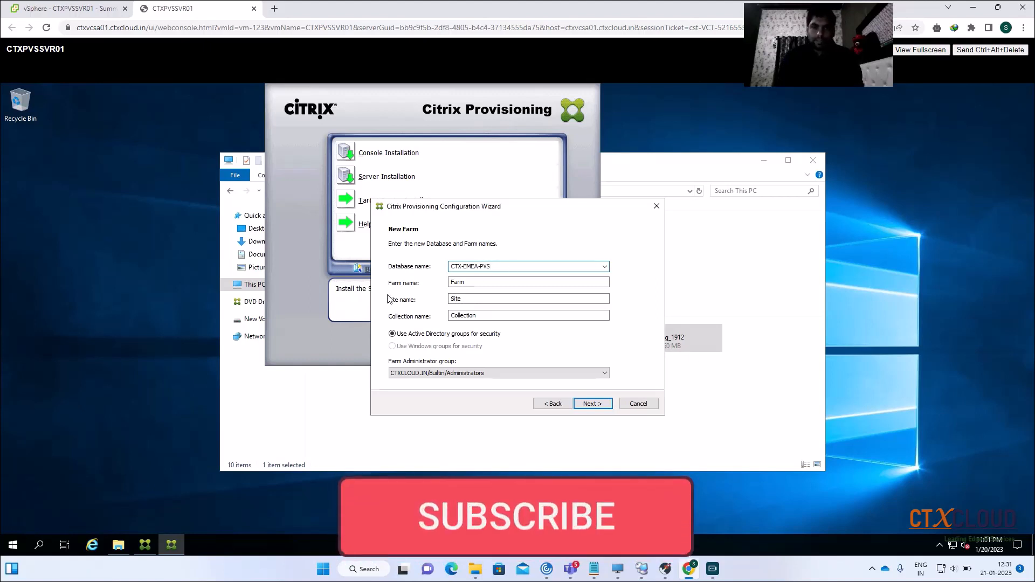
pyautogui.moveTo(477, 283); pyautogui.dragTo(419, 283)
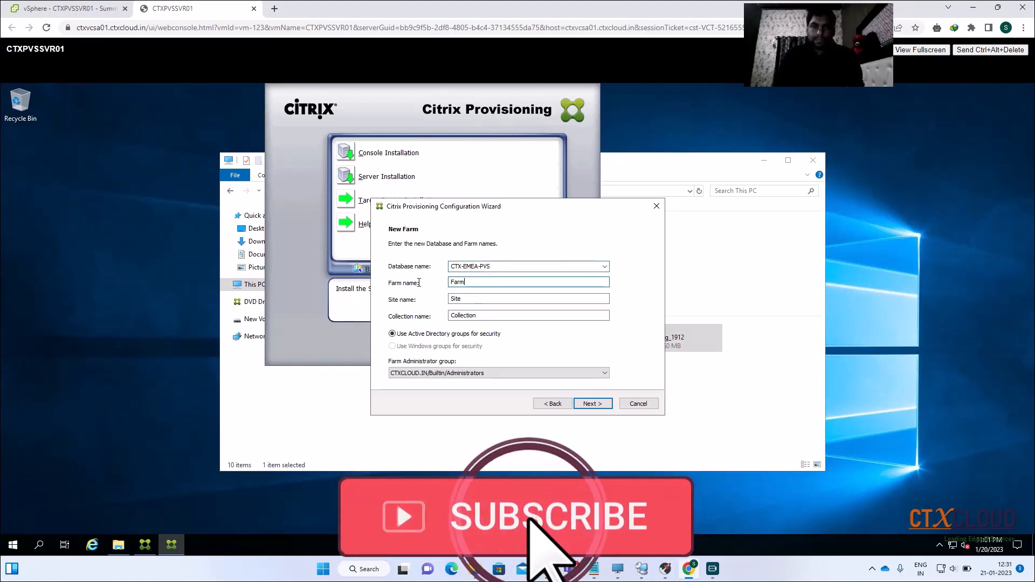
pyautogui.write('CTXCLOUD')
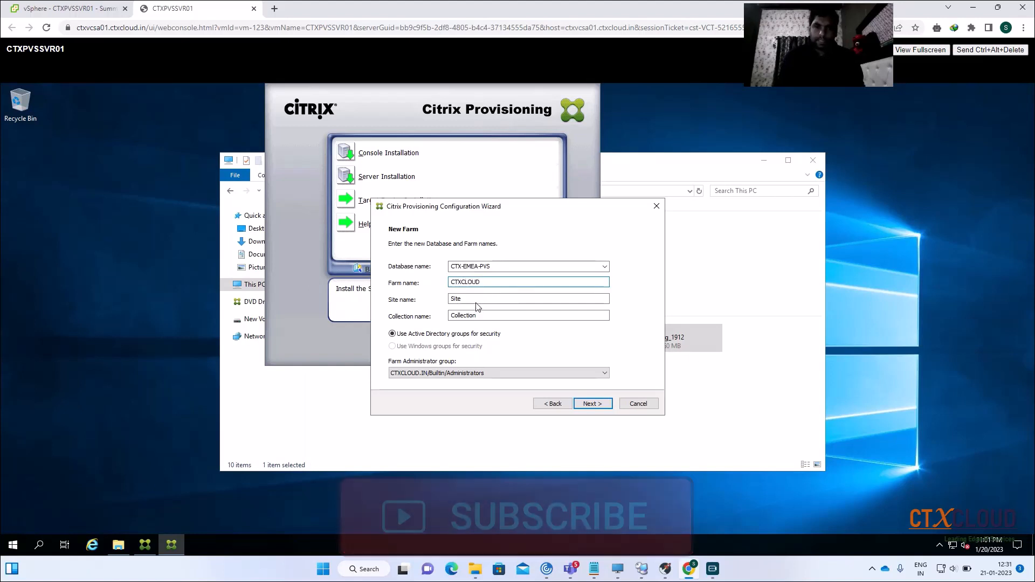
pyautogui.press('Tab')
pyautogui.write('EMEA')
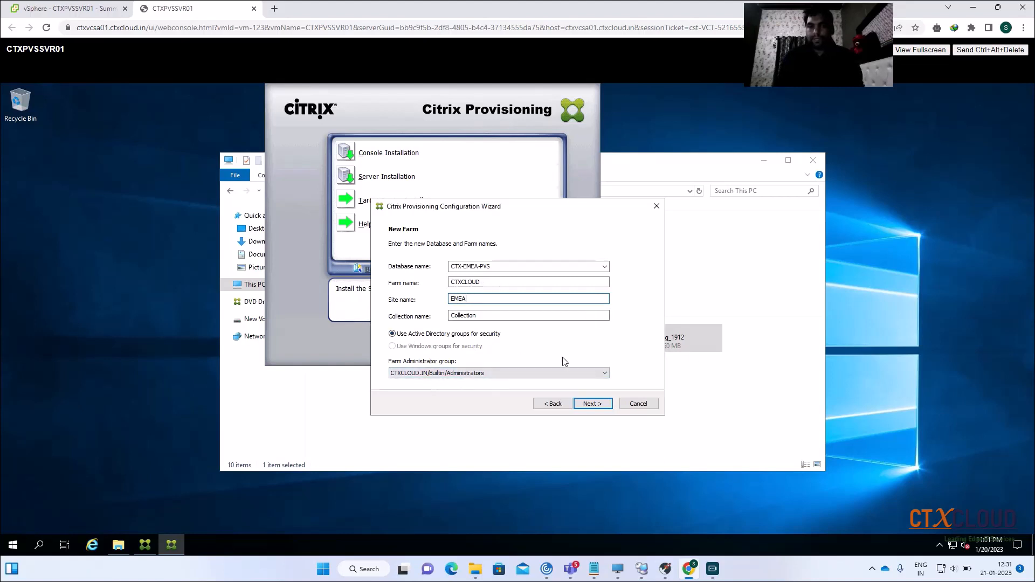
pyautogui.click(591, 408)
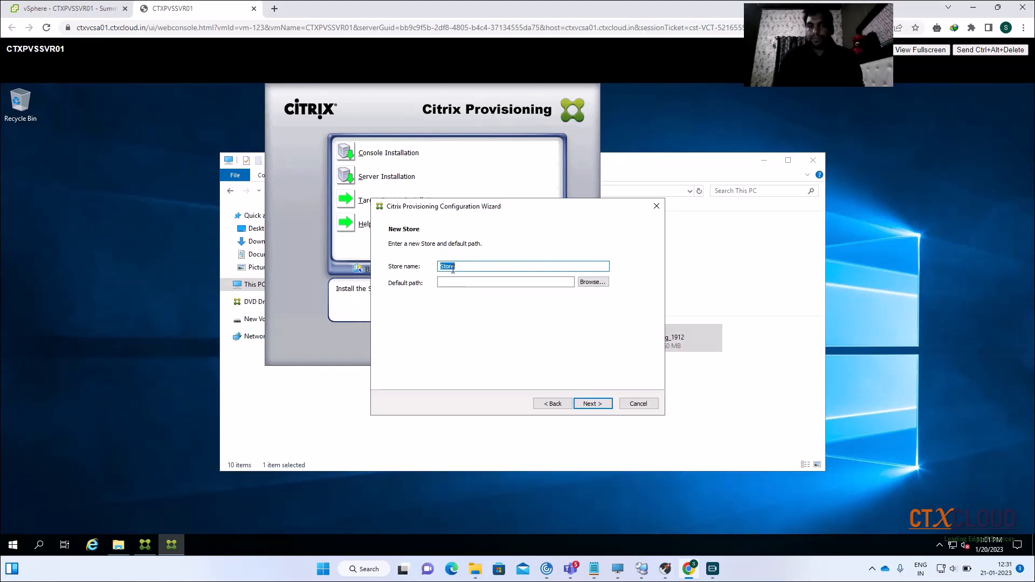
# Set the store's default path to D:\PVS.Store on New Volume (D:)
pyautogui.click(593, 282)
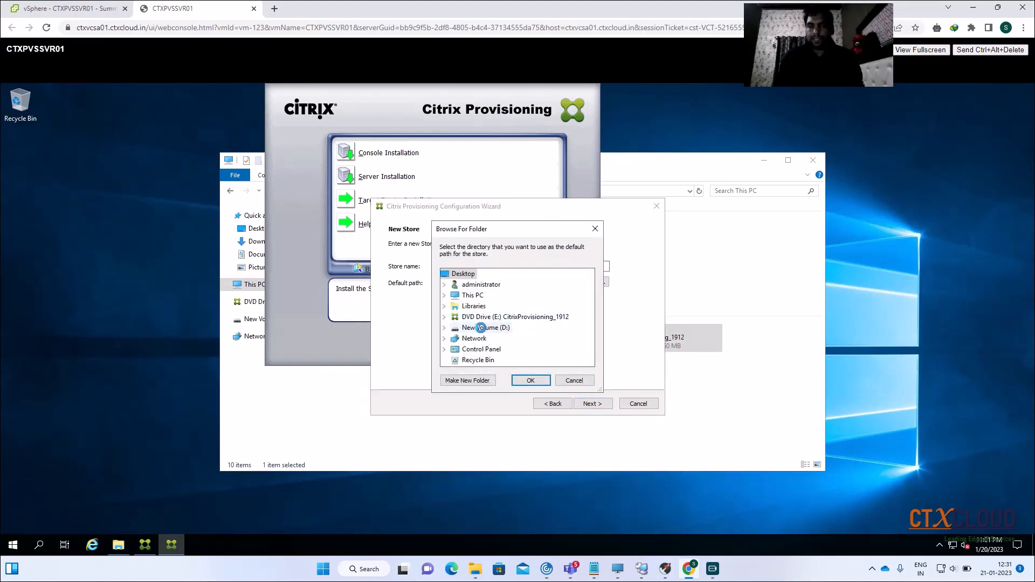
pyautogui.doubleClick(502, 329)
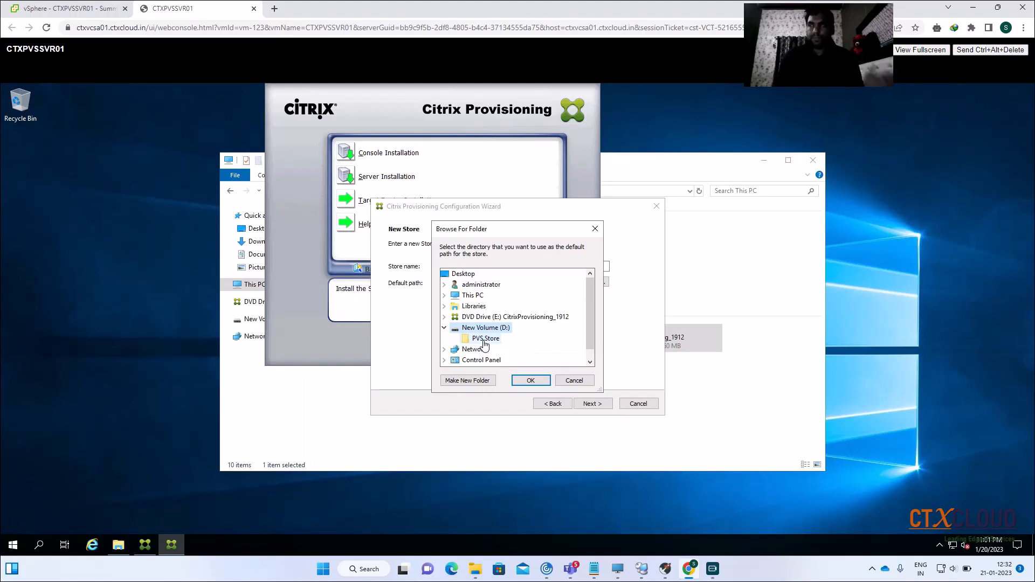
pyautogui.click(485, 339)
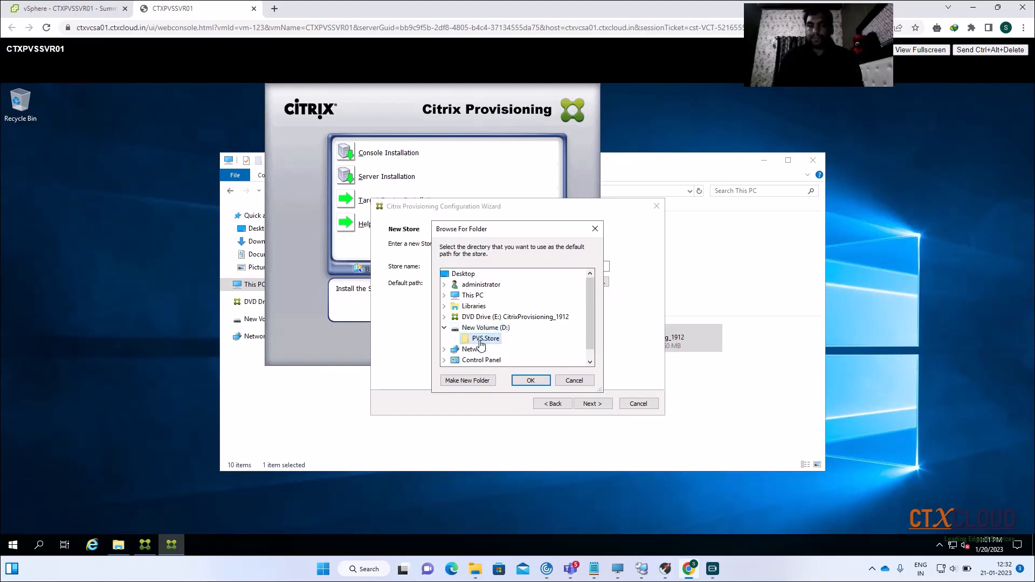
pyautogui.click(529, 382)
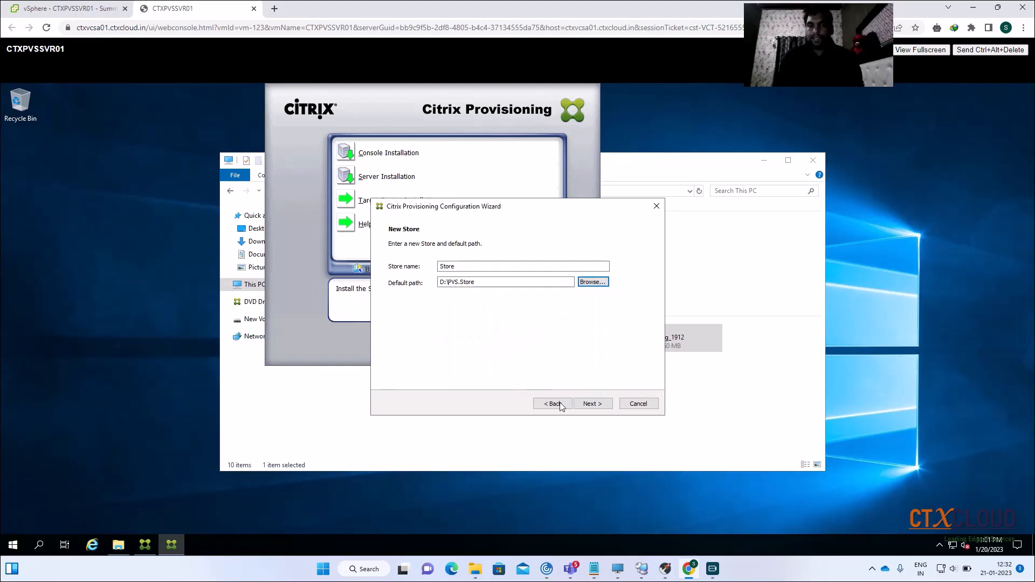
pyautogui.click(592, 404)
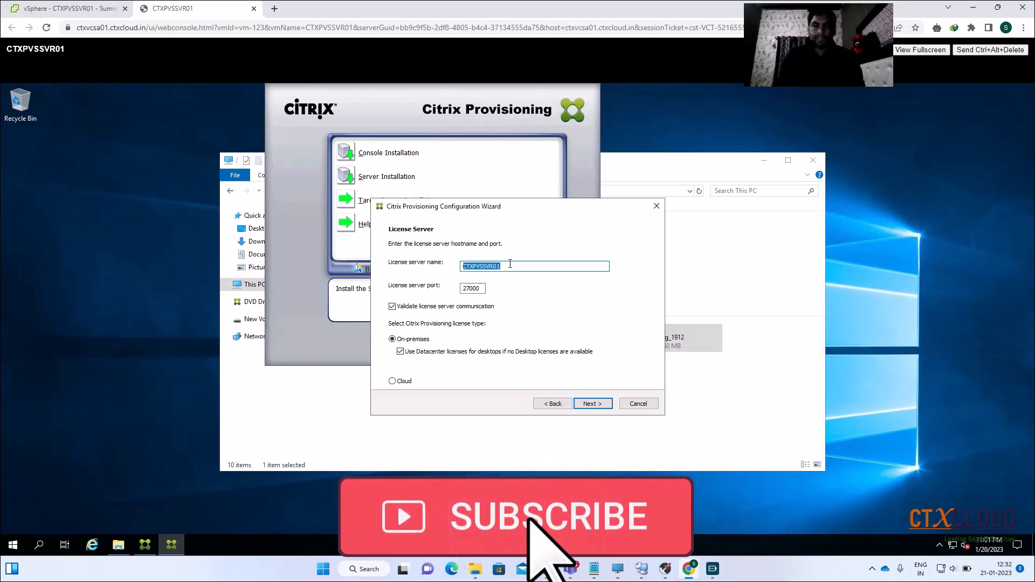
# Replace the license server name with PSCSVRCITRIX, after checking it in DNS Manager
pyautogui.press('BackSpace')
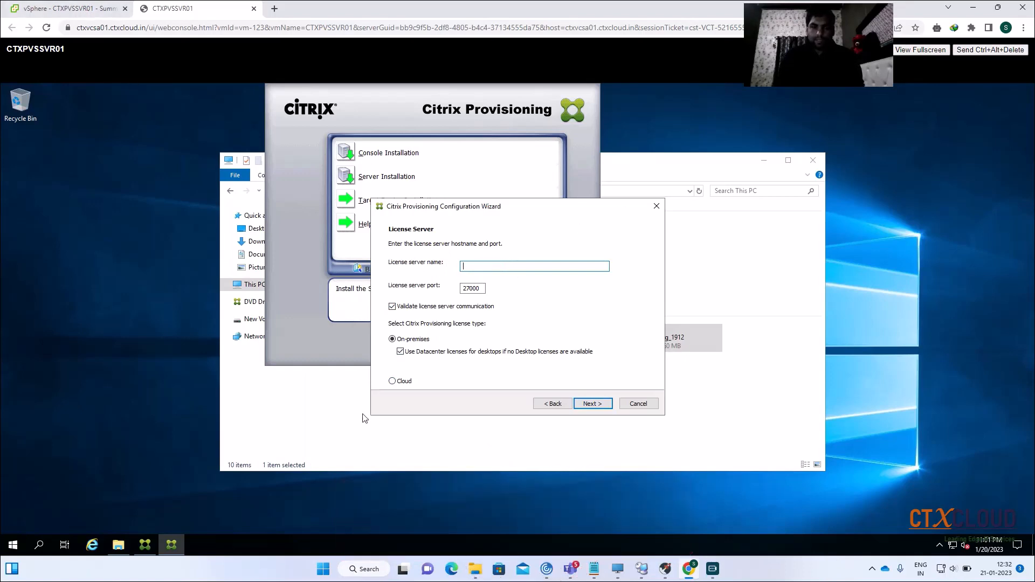
pyautogui.click(642, 570)
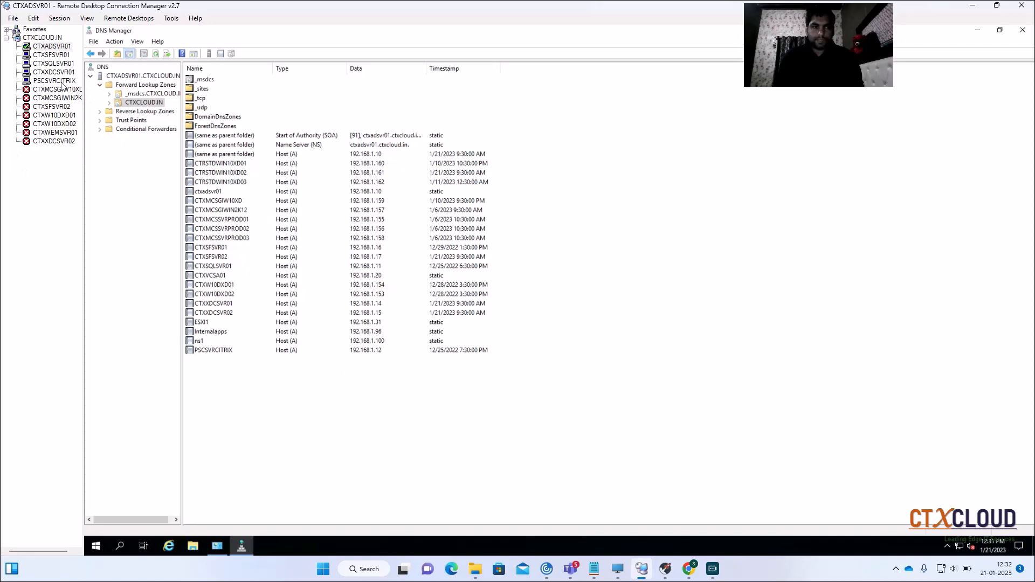
pyautogui.click(972, 5)
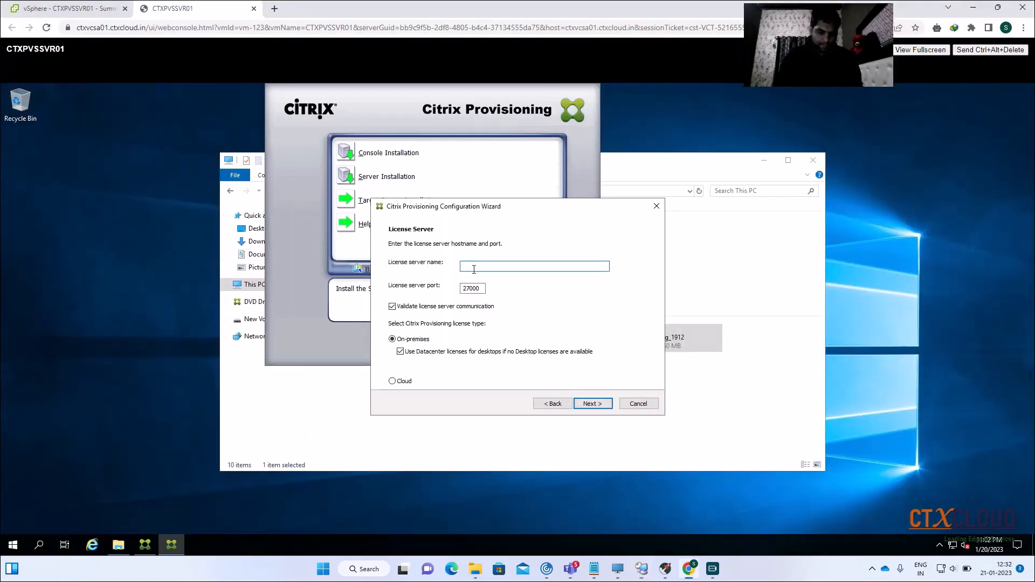
pyautogui.write('PSCSVRCITRIX')
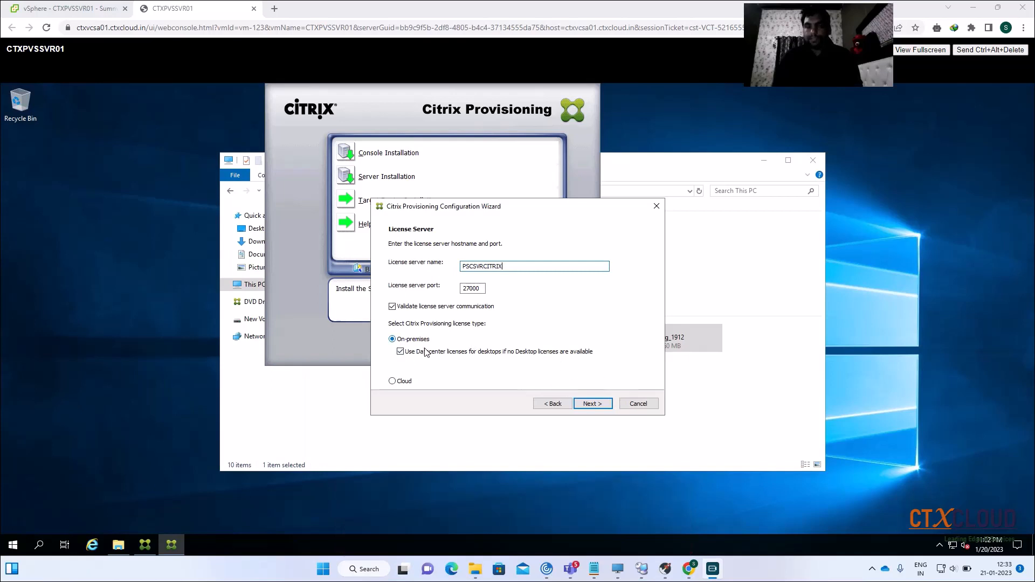
pyautogui.click(590, 405)
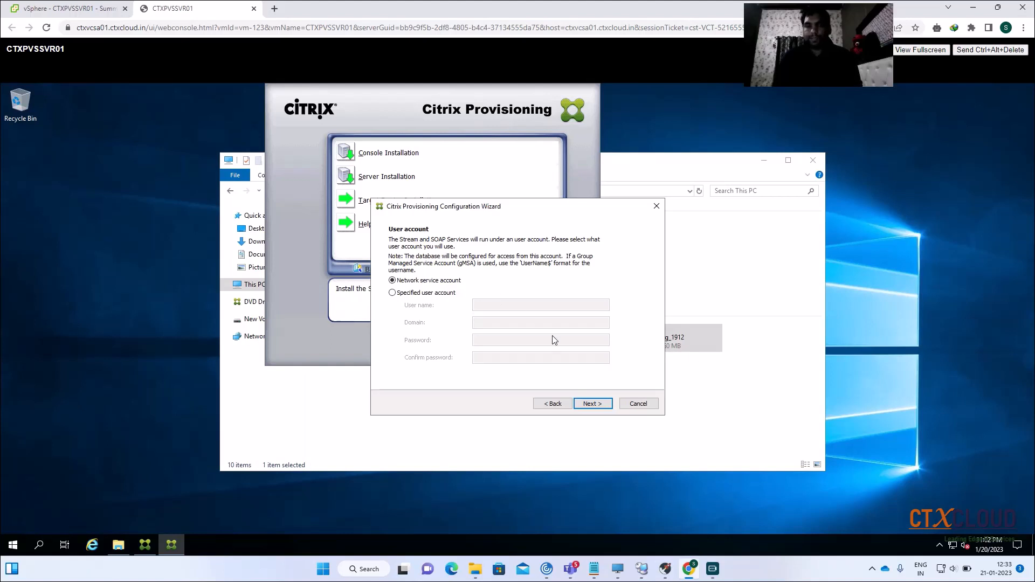
# Keep the Network service account and automatic computer password updates every 7 days
pyautogui.click(596, 408)
pyautogui.click(595, 407)
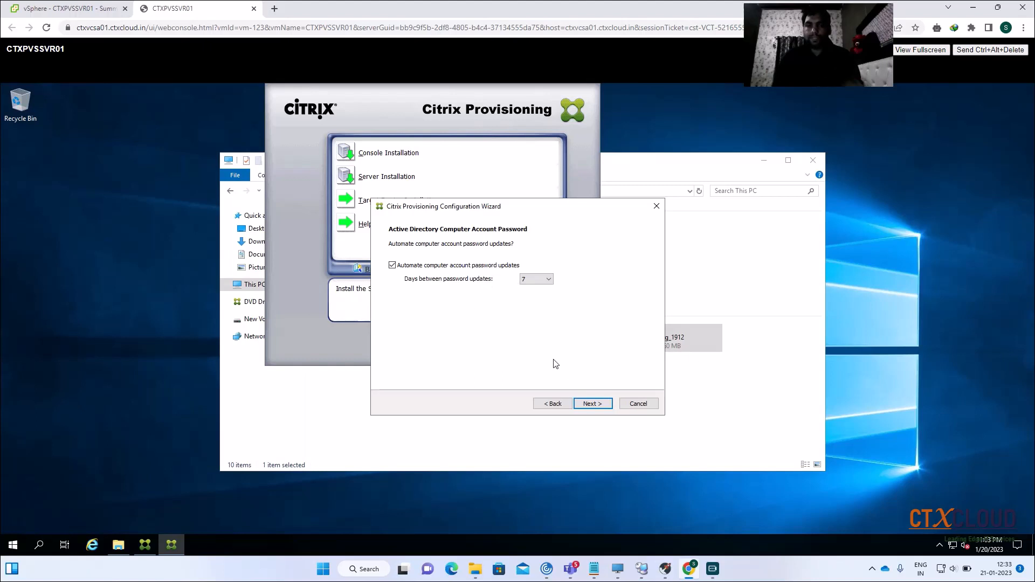
pyautogui.click(592, 404)
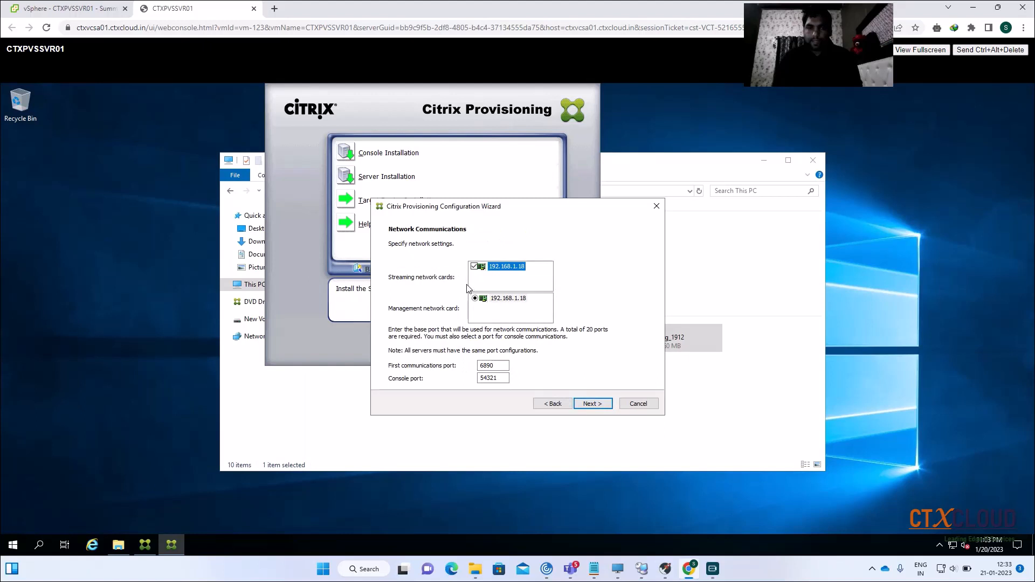